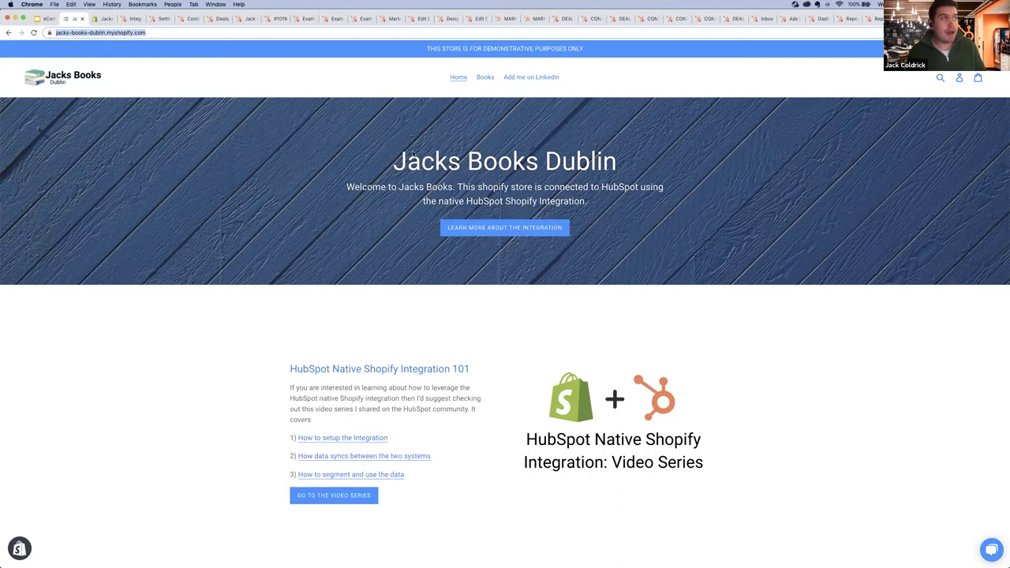
Step: Highlight the Integration 101 section on the storefront page and scroll through the page
{"action": "left_click", "coordinate": [489, 283]}
{"action": "left_click_drag", "start_coordinate": [529, 342], "coordinate": [298, 165]}
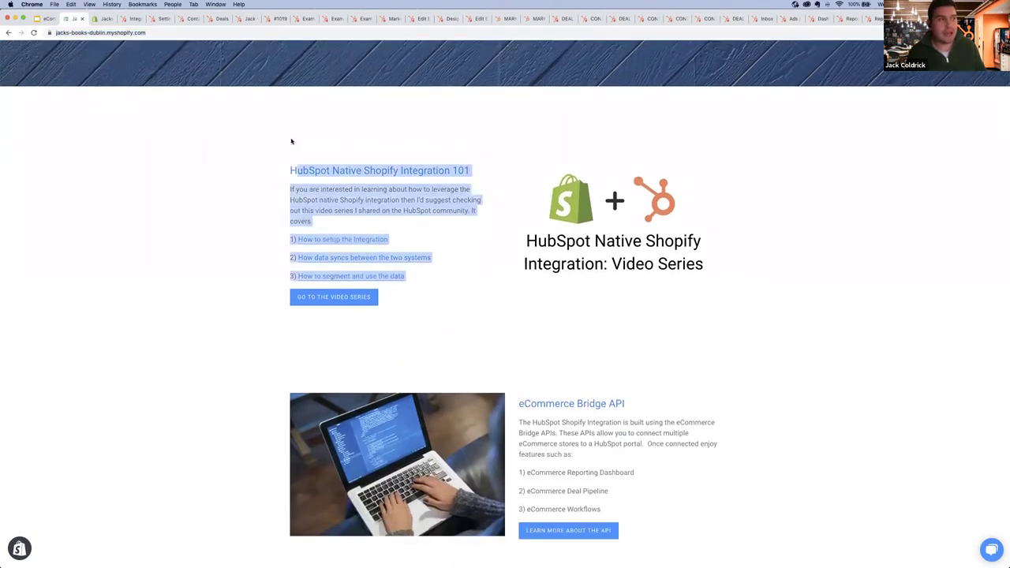
{"action": "left_click", "coordinate": [291, 141]}
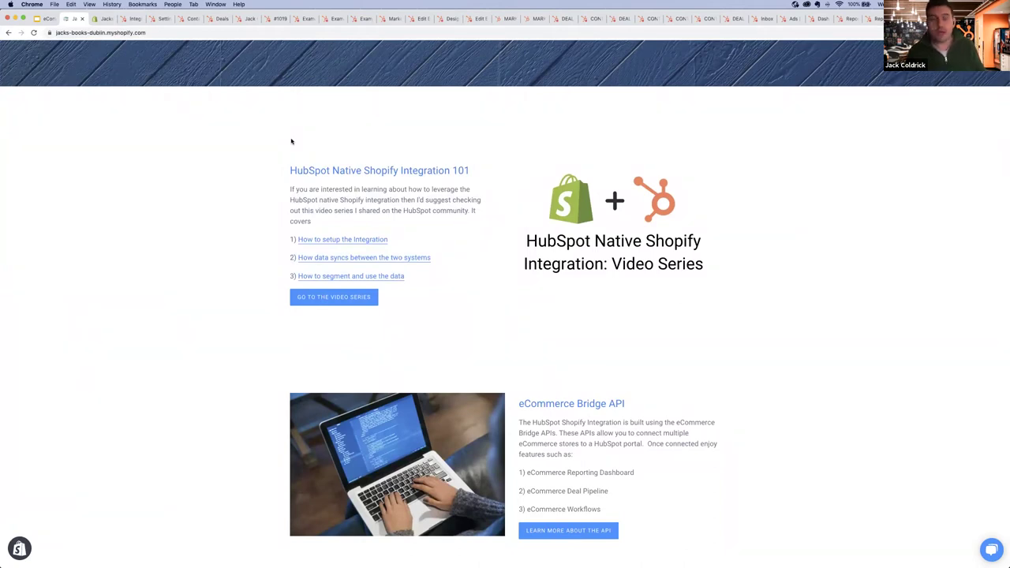
{"action": "left_click_drag", "start_coordinate": [404, 276], "coordinate": [304, 169]}
{"action": "scroll", "coordinate": [473, 181], "scroll_direction": "down", "scroll_amount": 5}
{"action": "left_click_drag", "start_coordinate": [525, 174], "coordinate": [634, 353]}
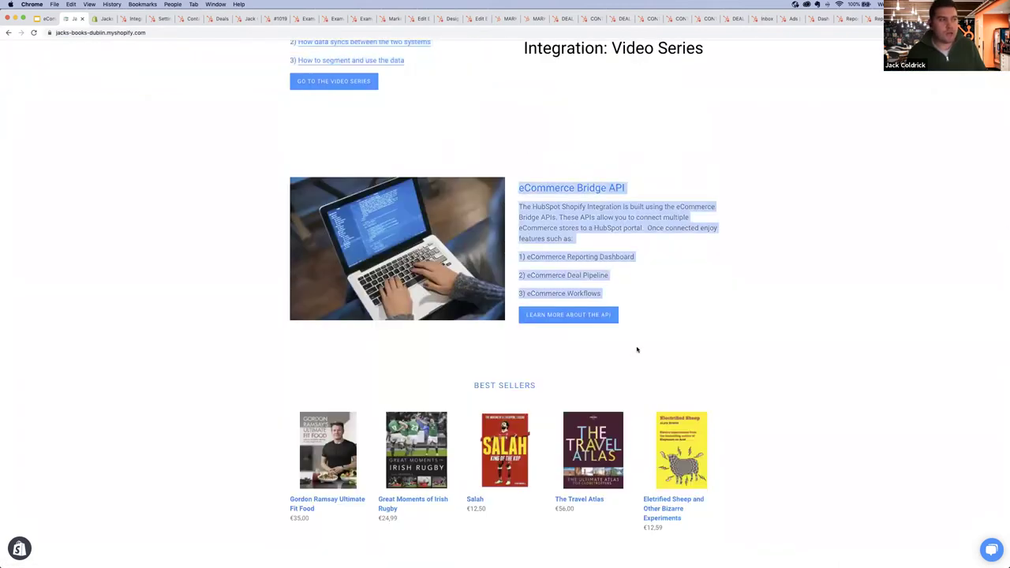
{"action": "scroll", "coordinate": [505, 118], "scroll_direction": "up", "scroll_amount": 3}
{"action": "scroll", "coordinate": [519, 199], "scroll_direction": "up", "scroll_amount": 4}
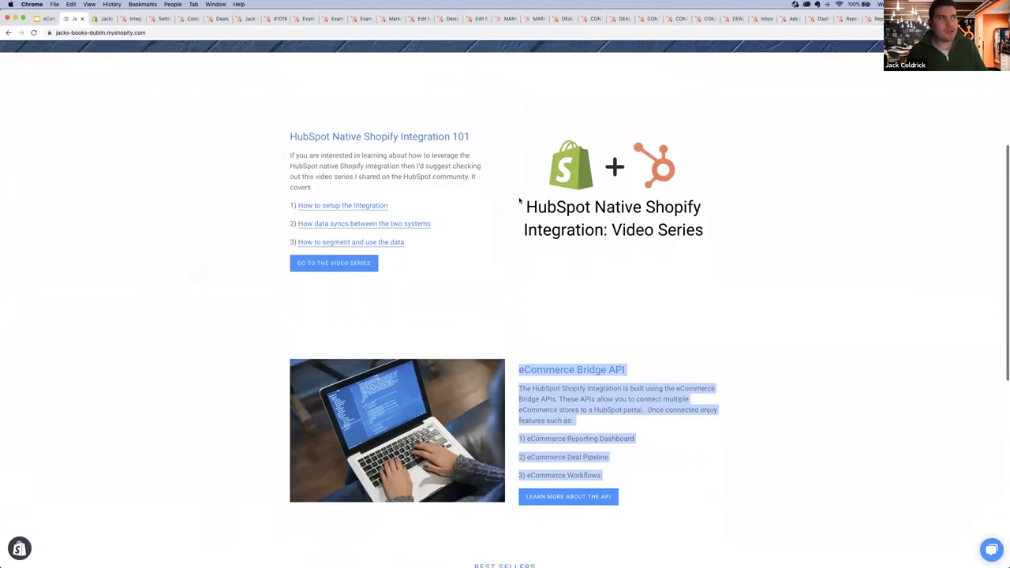
{"action": "scroll", "coordinate": [518, 200], "scroll_direction": "up", "scroll_amount": 2}
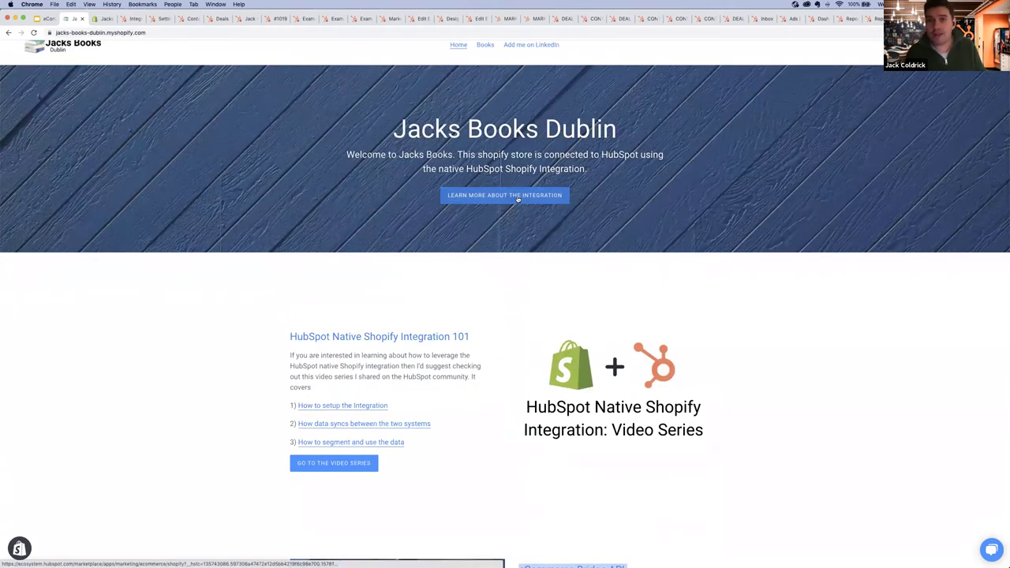
{"action": "scroll", "coordinate": [518, 199], "scroll_direction": "up", "scroll_amount": 2}
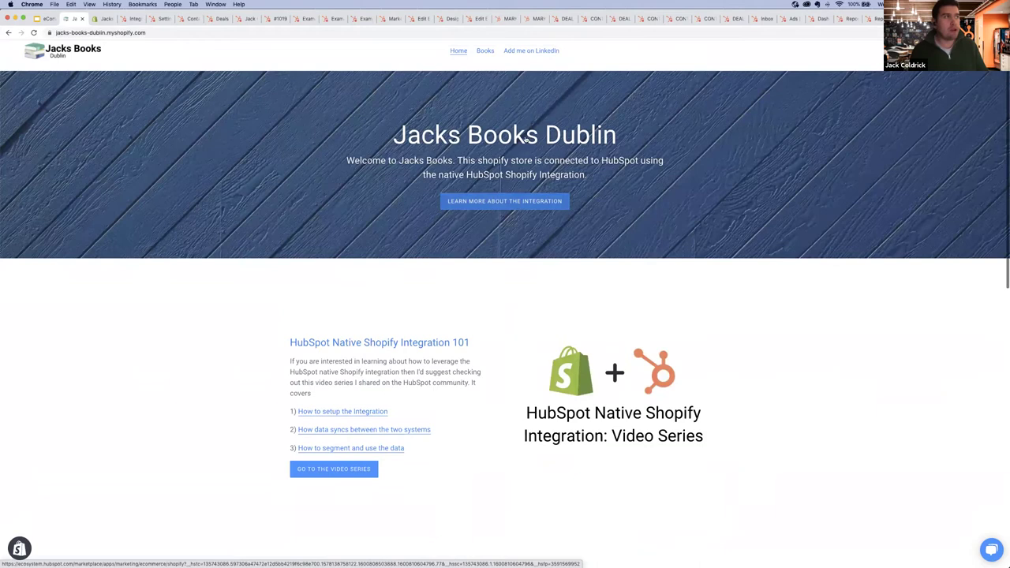
Step: Browse the storefront's Books collection of 32 products, then switch to the Shopify admin home
{"action": "left_click", "coordinate": [485, 81]}
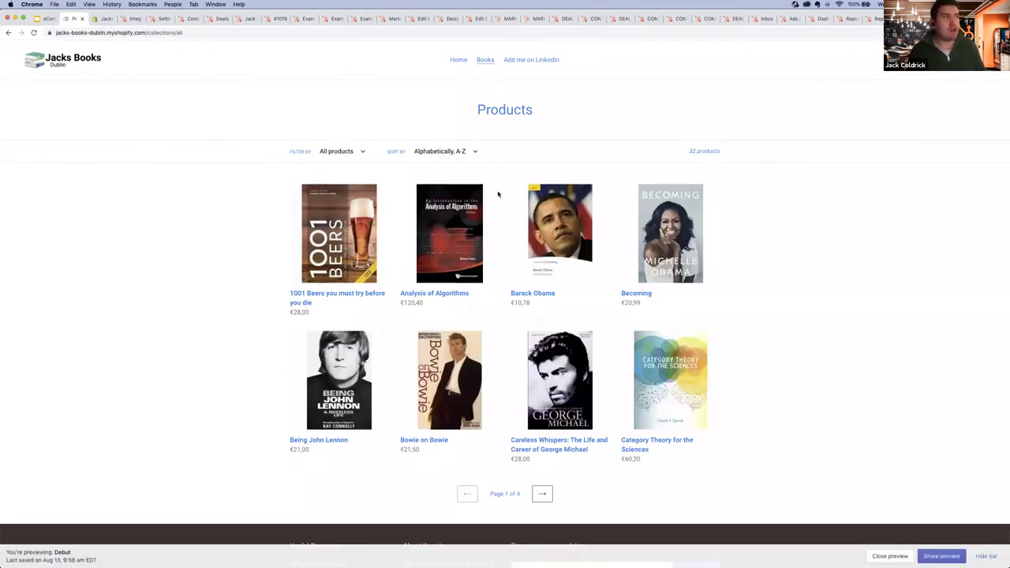
{"action": "scroll", "coordinate": [500, 192], "scroll_direction": "down", "scroll_amount": 3}
{"action": "scroll", "coordinate": [502, 192], "scroll_direction": "up", "scroll_amount": 3}
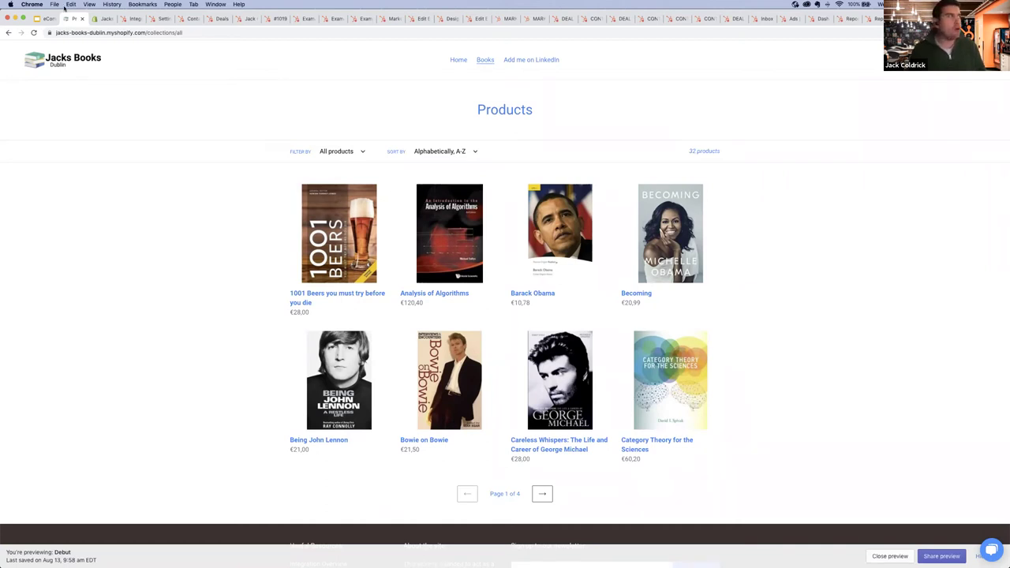
{"action": "left_click", "coordinate": [103, 18]}
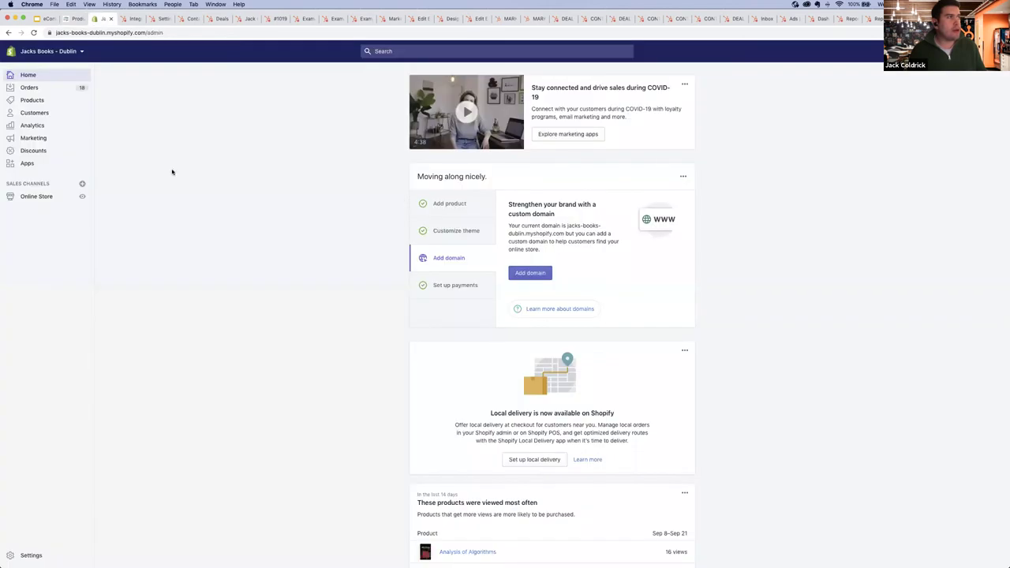
Step: Review the Shopify admin Products and Customers lists, then return to HubSpot's Ecommerce settings
{"action": "left_click", "coordinate": [42, 101]}
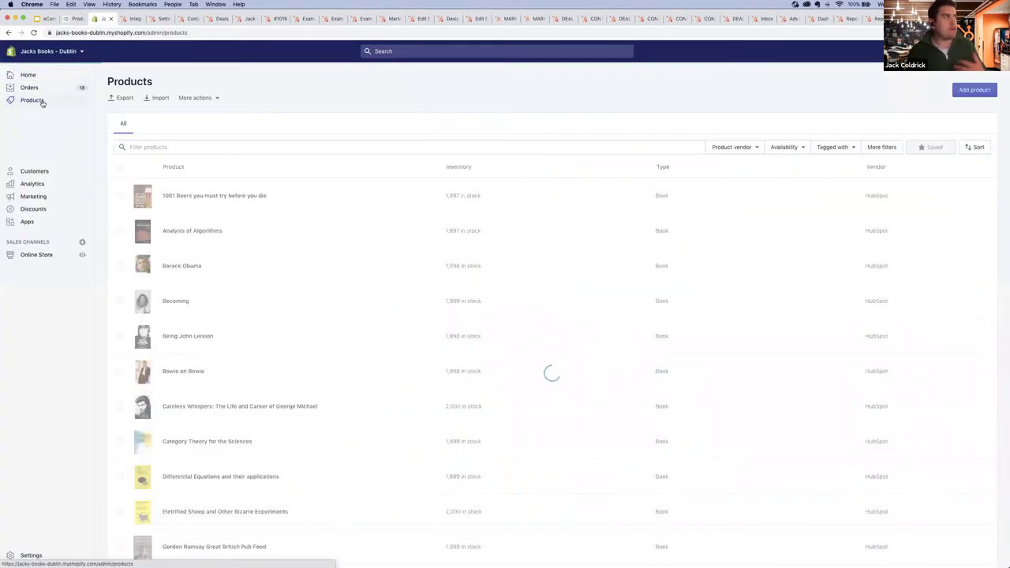
{"action": "left_click", "coordinate": [40, 172]}
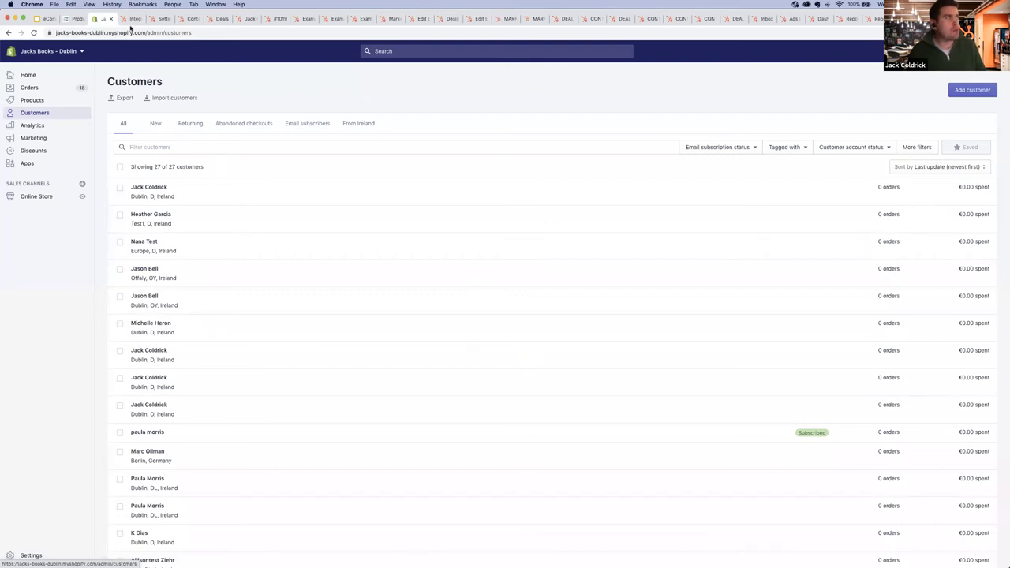
{"action": "left_click", "coordinate": [131, 18]}
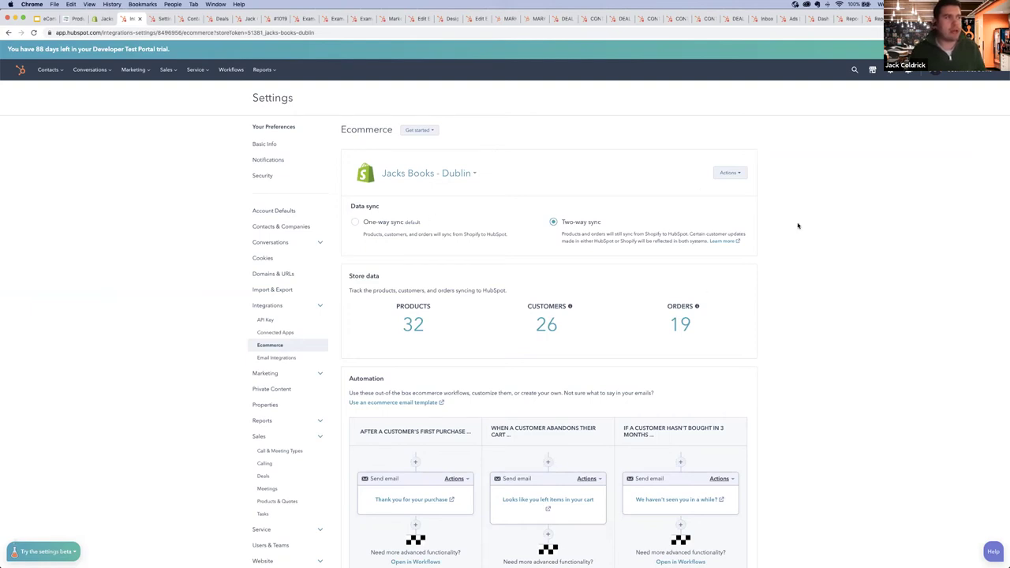
Step: Check the connected stores dropdown showing Jacks Books - Dublin
{"action": "scroll", "coordinate": [796, 225], "scroll_direction": "down", "scroll_amount": 2}
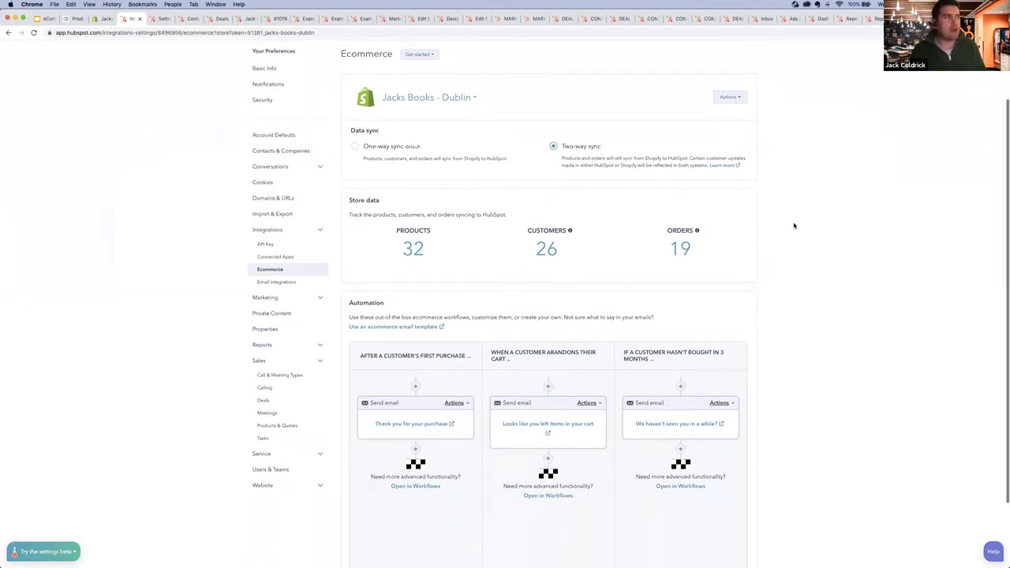
{"action": "left_click", "coordinate": [473, 98]}
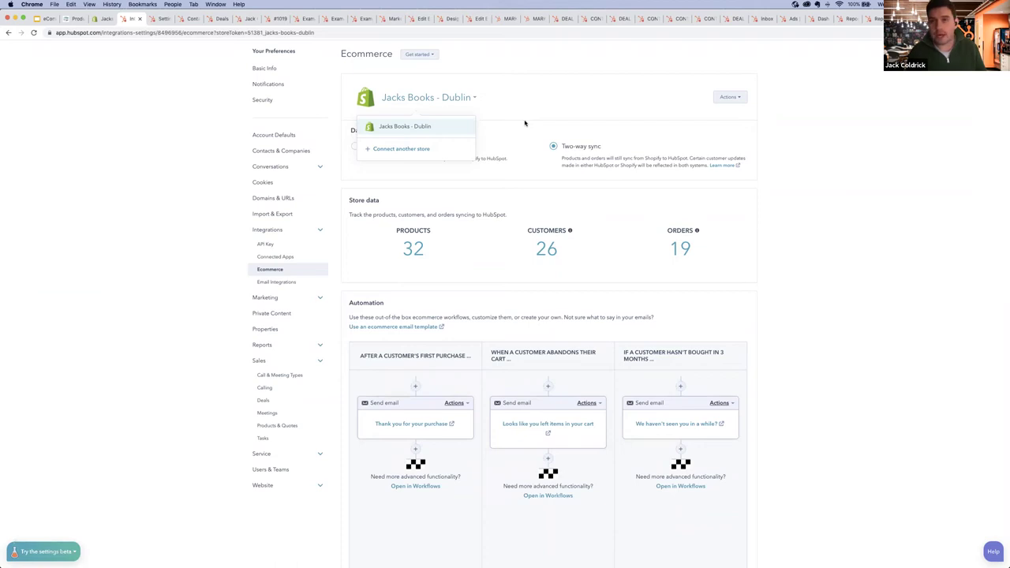
{"action": "left_click", "coordinate": [602, 105]}
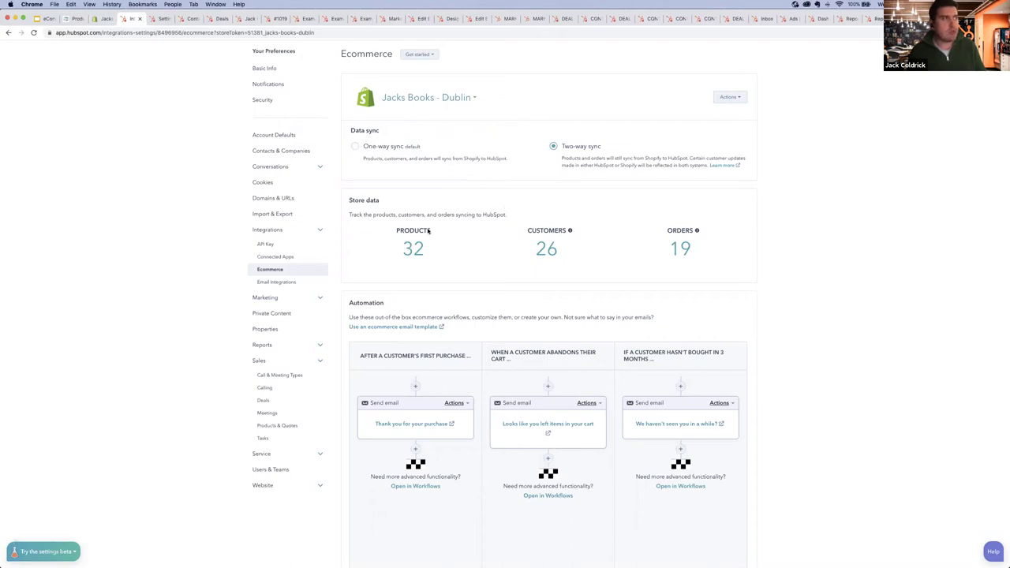
Step: Highlight the PRODUCTS and CUSTOMERS counts and the Automation description, then go to Products & quotes
{"action": "left_click_drag", "start_coordinate": [398, 229], "coordinate": [430, 230]}
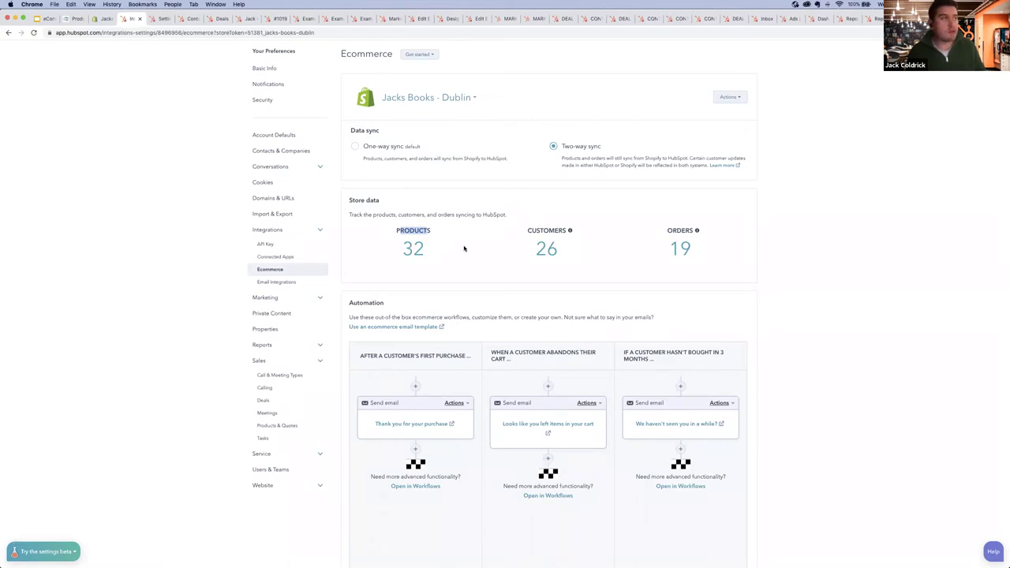
{"action": "left_click_drag", "start_coordinate": [536, 230], "coordinate": [582, 234]}
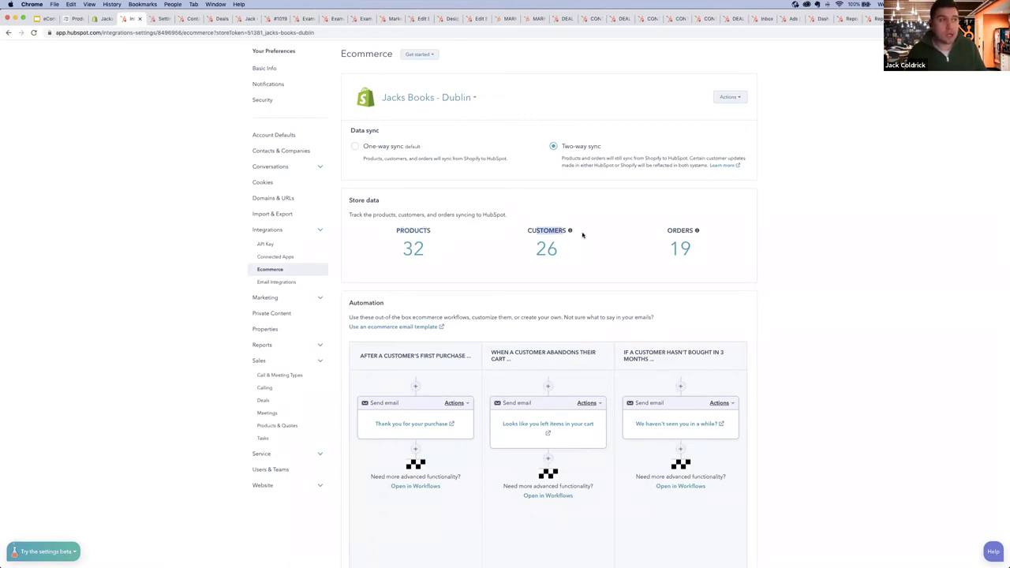
{"action": "left_click", "coordinate": [624, 237]}
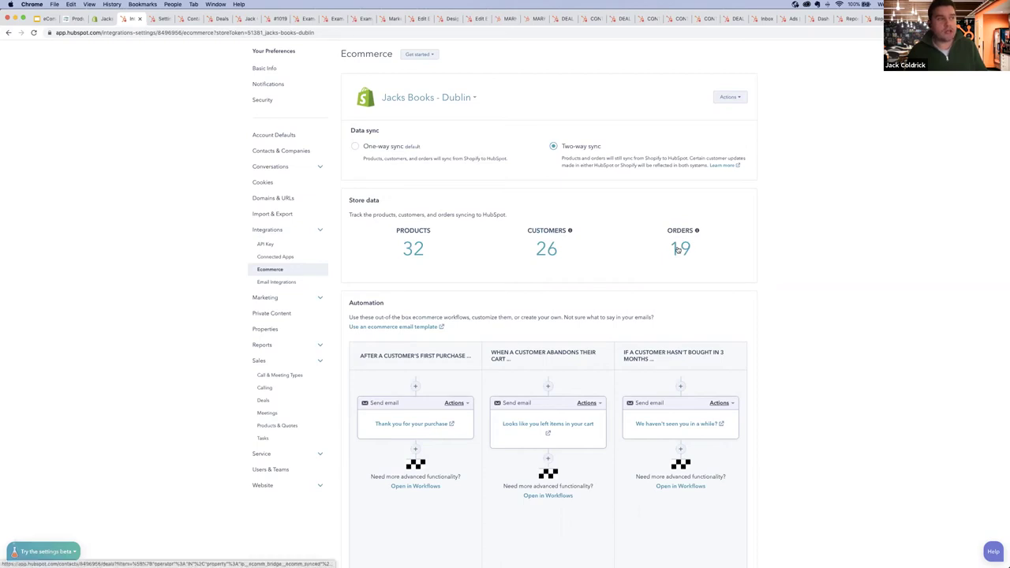
{"action": "left_click_drag", "start_coordinate": [347, 301], "coordinate": [509, 334]}
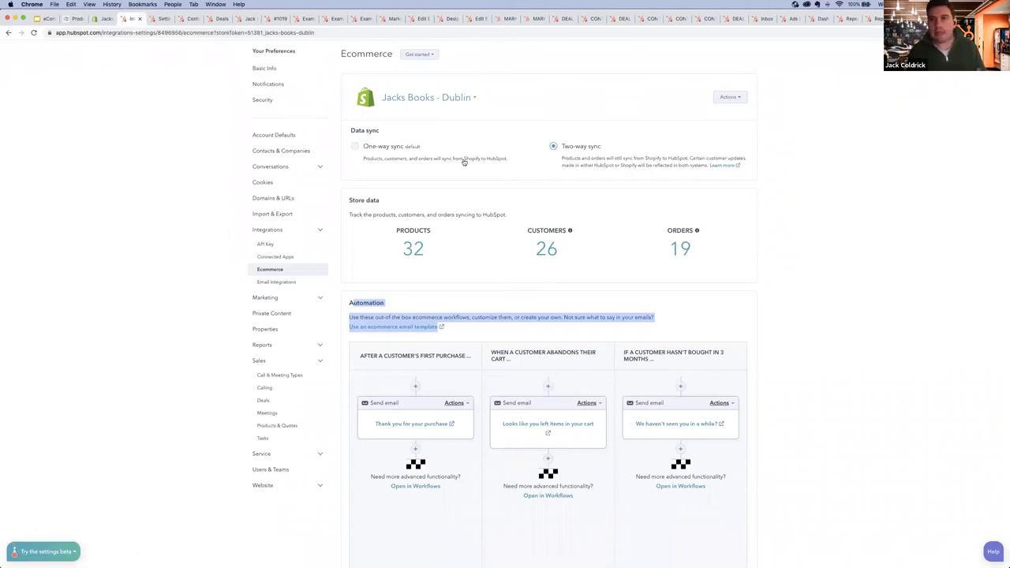
{"action": "left_click", "coordinate": [158, 18]}
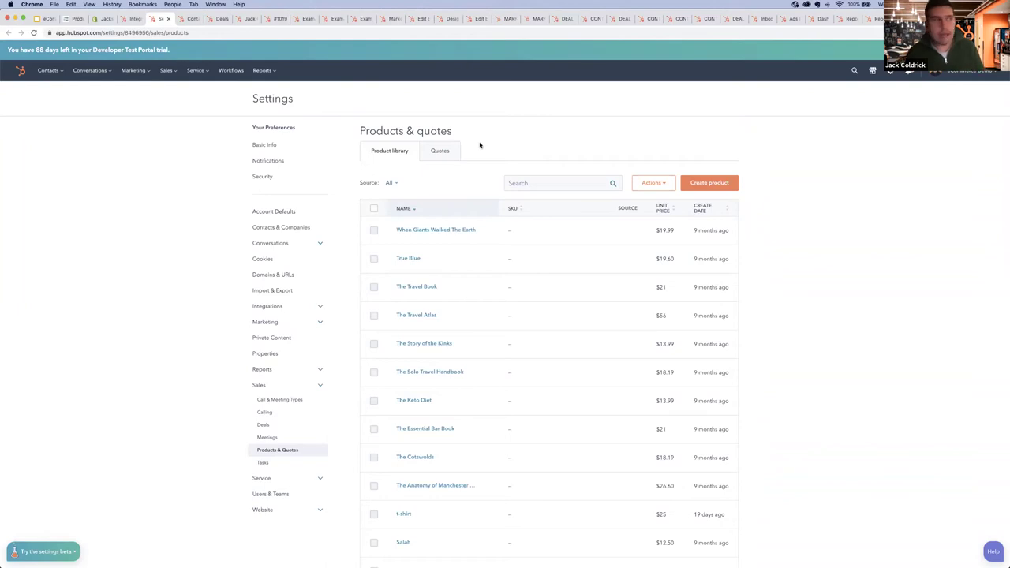
Step: Switch to the HubSpot Contacts list of 19 unassigned contacts
{"action": "left_click", "coordinate": [183, 17]}
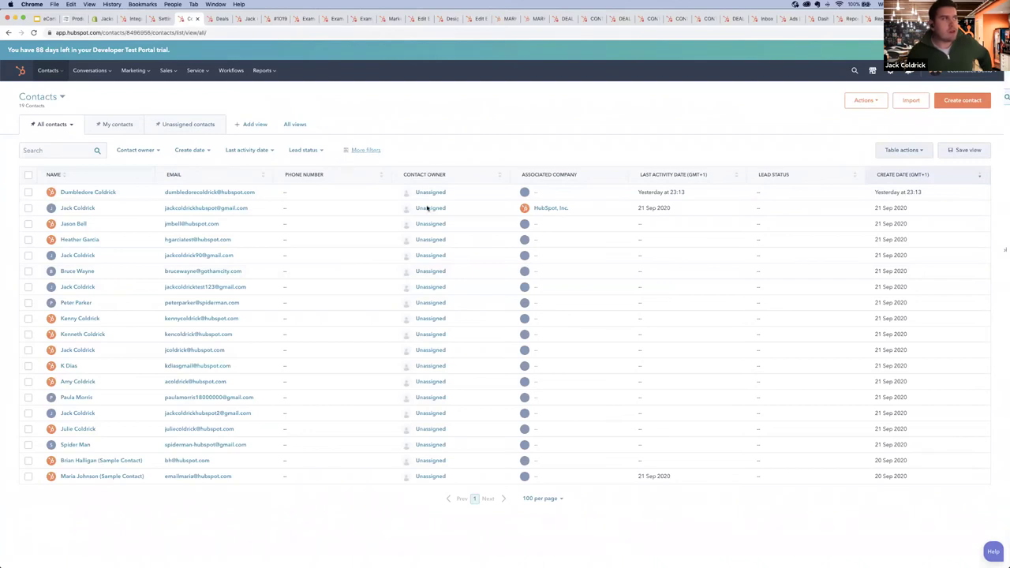
{"action": "left_click", "coordinate": [366, 150]}
{"action": "scroll", "coordinate": [907, 197], "scroll_direction": "down", "scroll_amount": 2}
{"action": "scroll", "coordinate": [926, 197], "scroll_direction": "down", "scroll_amount": 1}
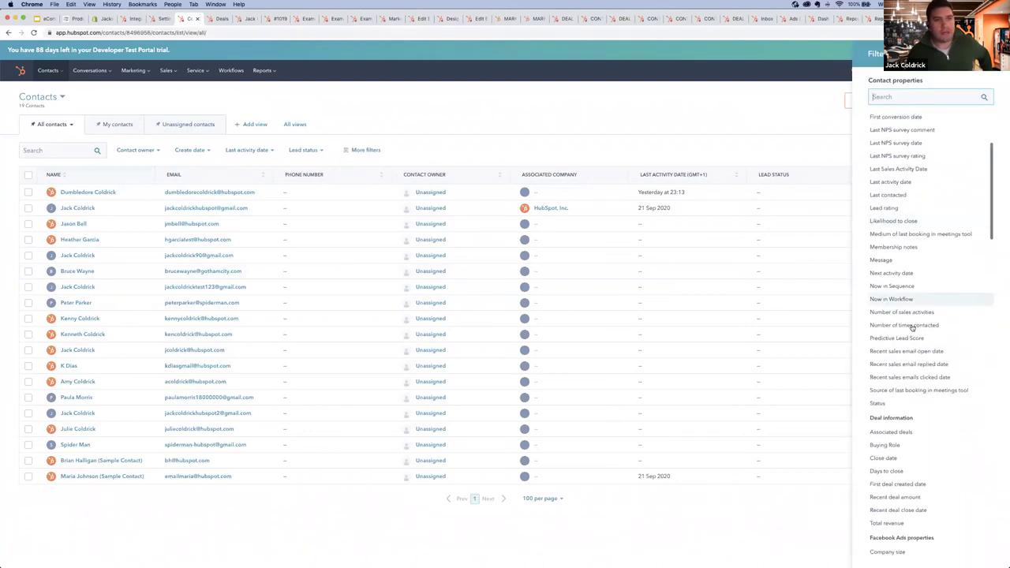
{"action": "type", "text": "tot"}
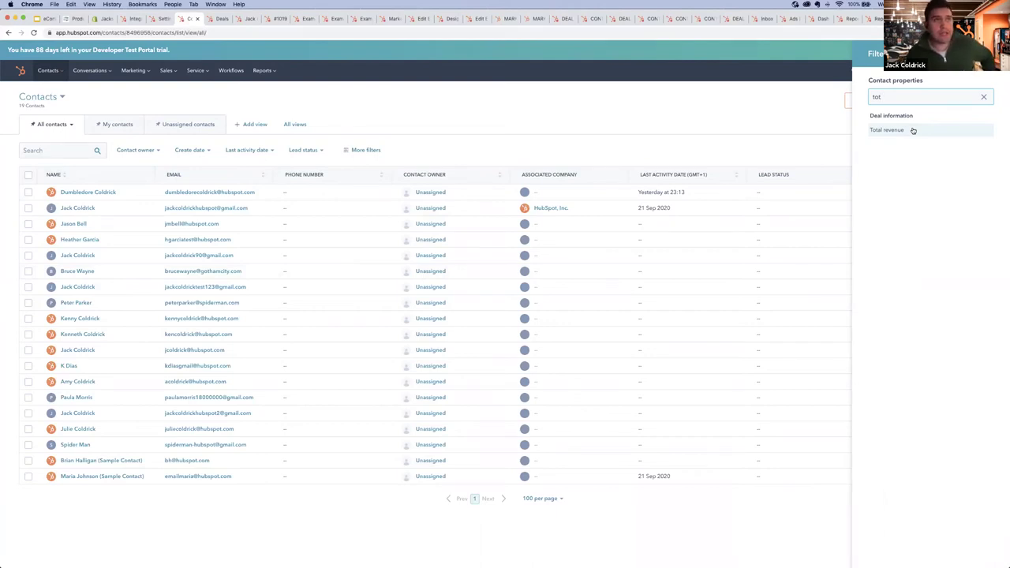
{"action": "left_click", "coordinate": [912, 130]}
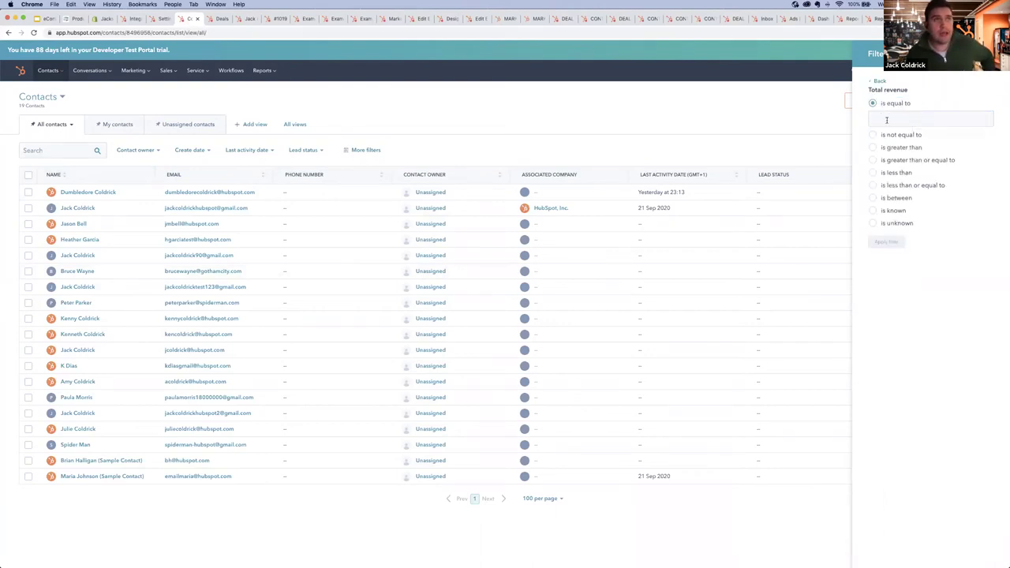
{"action": "left_click", "coordinate": [891, 160]}
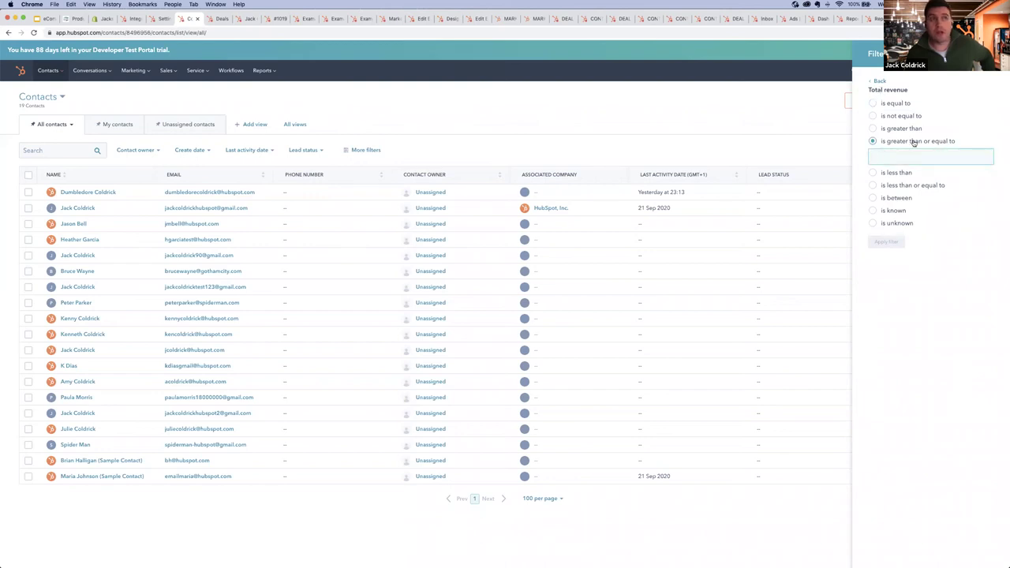
{"action": "left_click", "coordinate": [365, 150]}
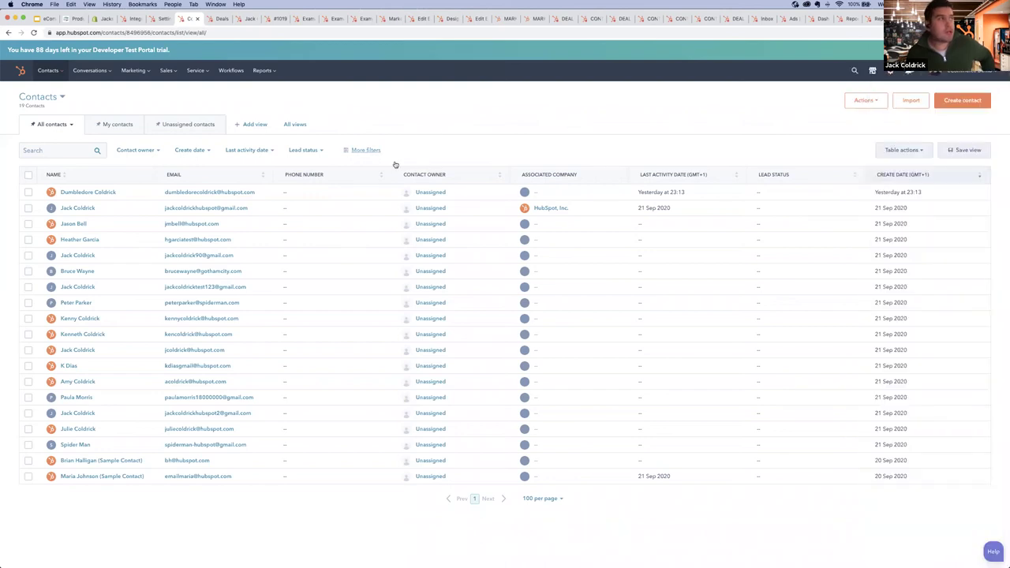
{"action": "scroll", "coordinate": [949, 254], "scroll_direction": "down", "scroll_amount": 5}
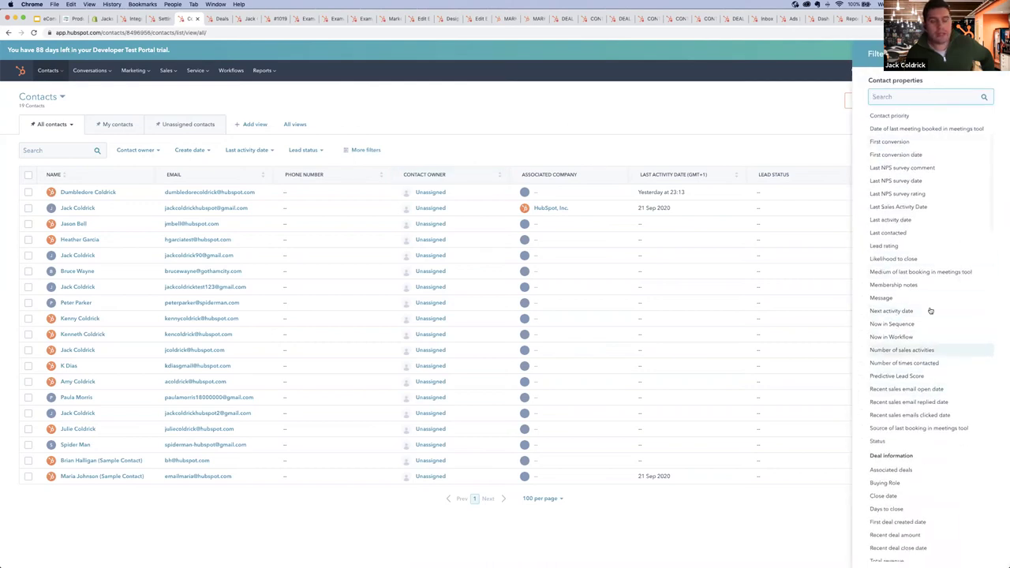
{"action": "scroll", "coordinate": [915, 162], "scroll_direction": "up", "scroll_amount": 4}
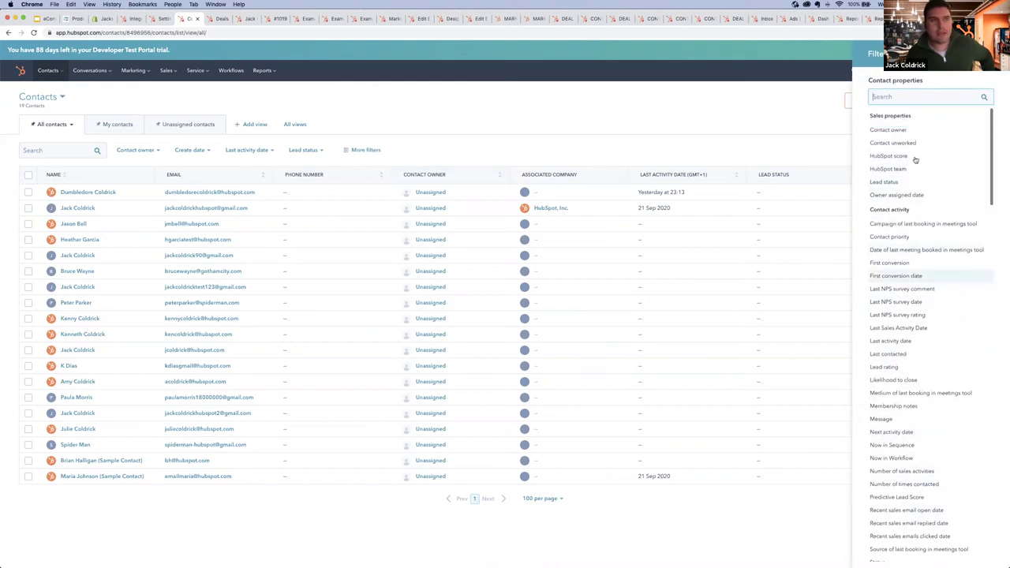
{"action": "left_click", "coordinate": [996, 54]}
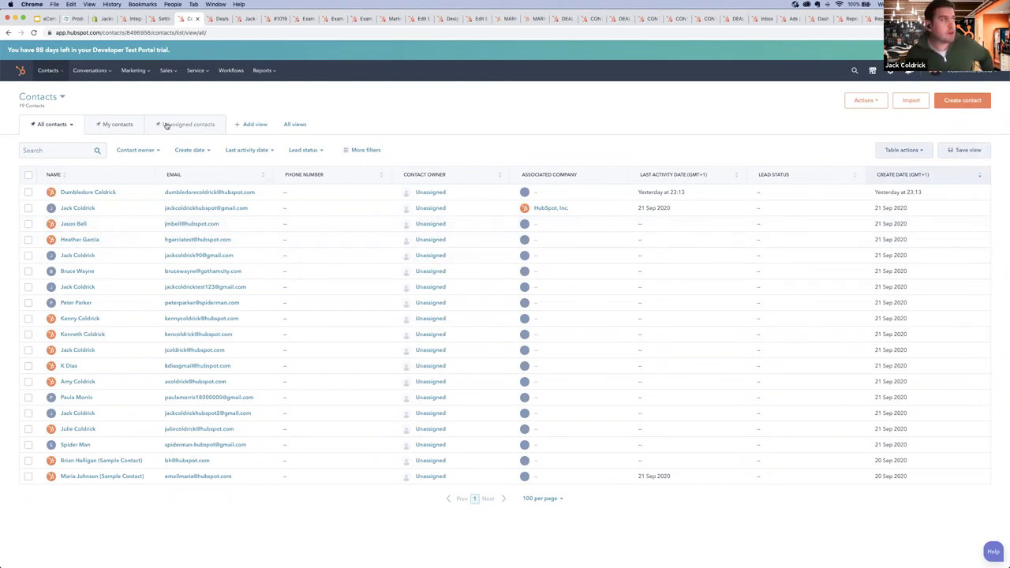
Step: Filter contacts by My contacts and Unassigned, then show the Ecommerce Pipeline deals board
{"action": "left_click", "coordinate": [117, 129]}
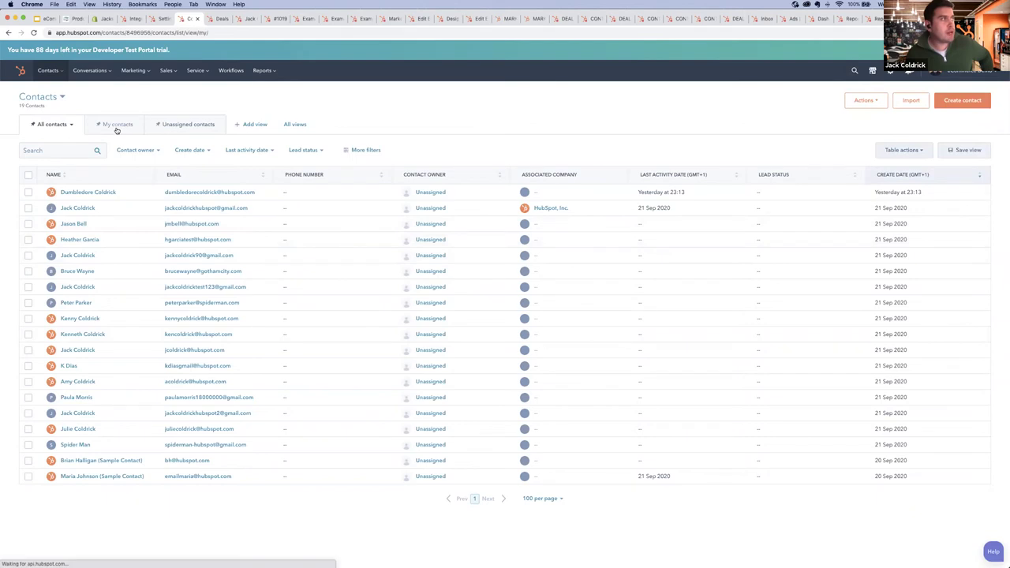
{"action": "left_click", "coordinate": [168, 128]}
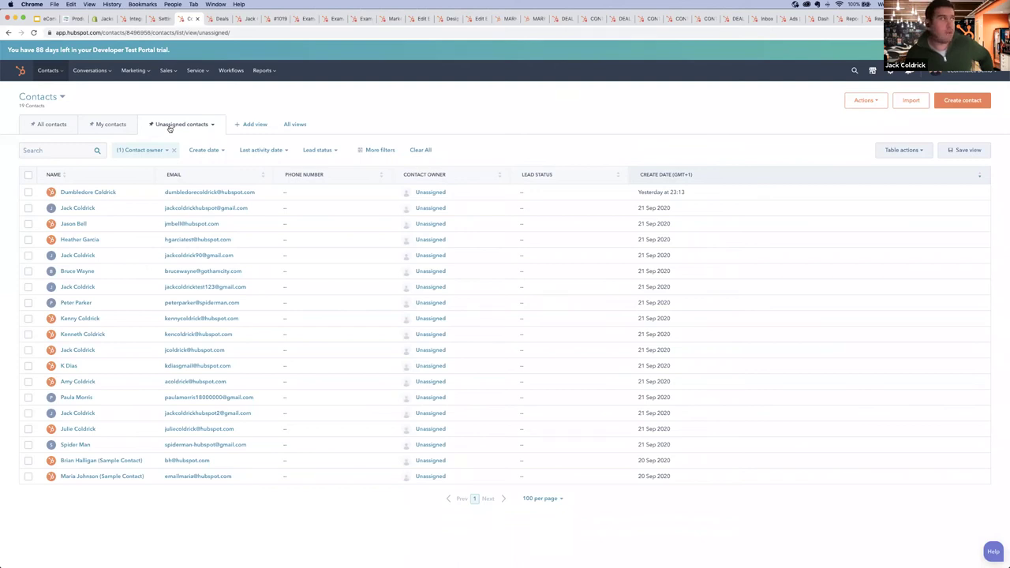
{"action": "left_click", "coordinate": [213, 17]}
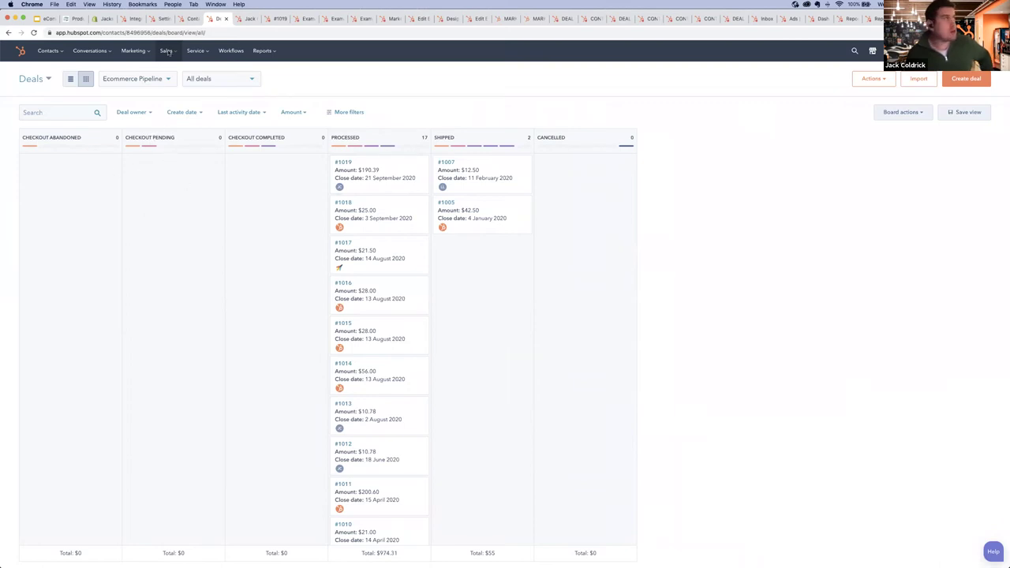
Step: Start a Buy It Now checkout for Category Theory for the Sciences at €60,20, then return to HubSpot Deals
{"action": "left_click", "coordinate": [74, 19]}
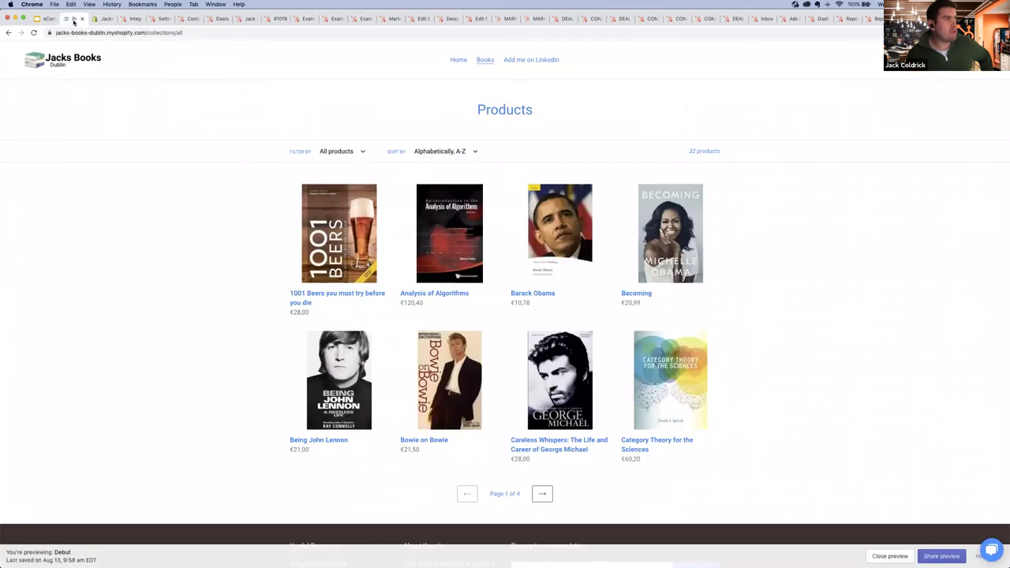
{"action": "left_click", "coordinate": [655, 384]}
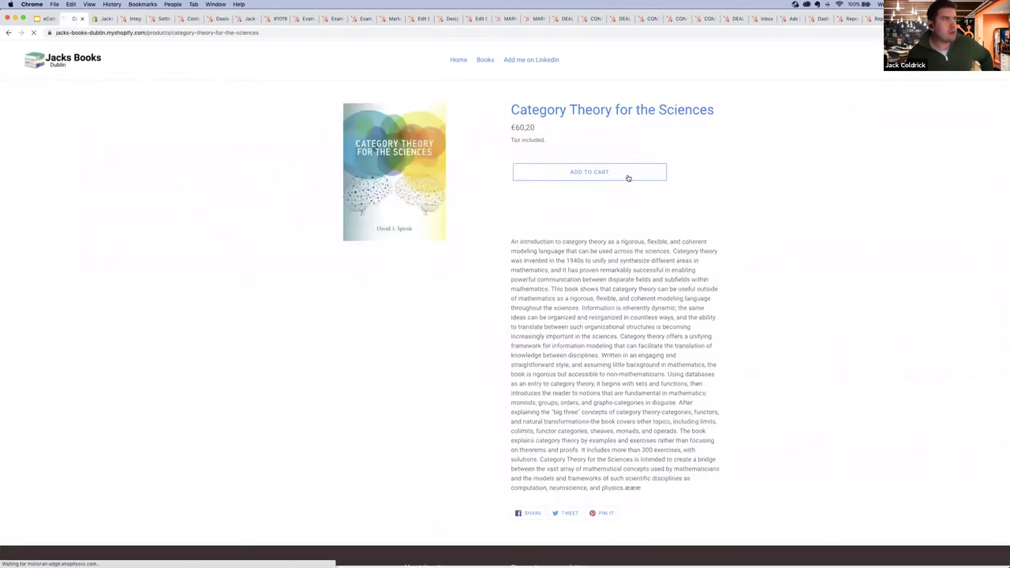
{"action": "left_click", "coordinate": [590, 195]}
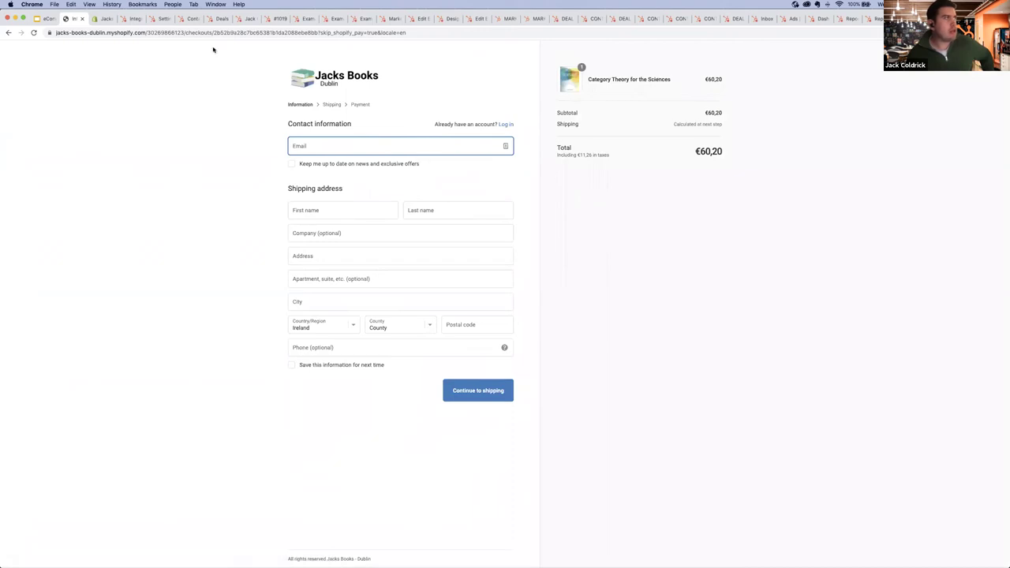
{"action": "left_click", "coordinate": [216, 19]}
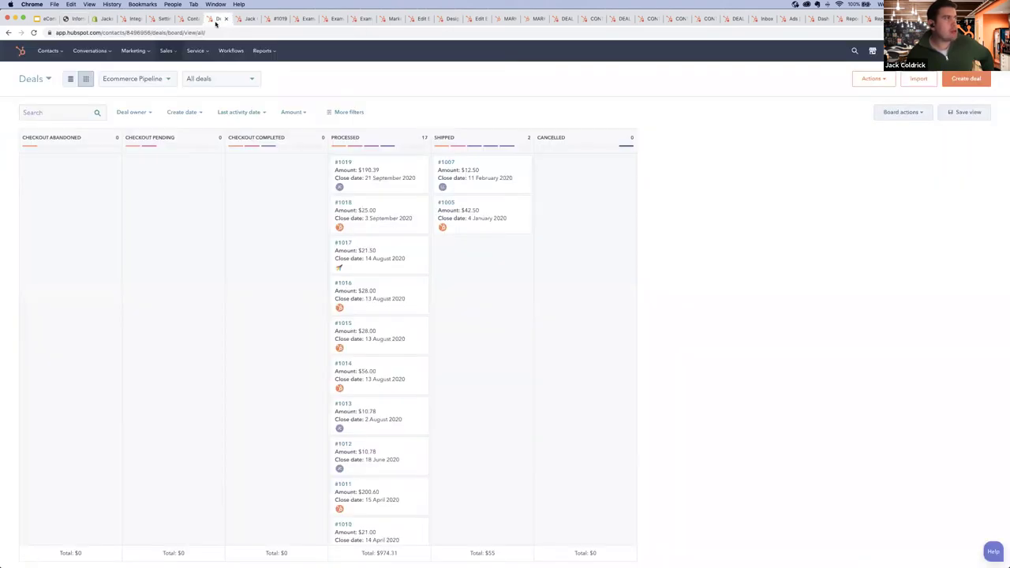
Step: Reload the Deals board twice to pick up the new order, then open the contact's record
{"action": "left_click", "coordinate": [34, 33]}
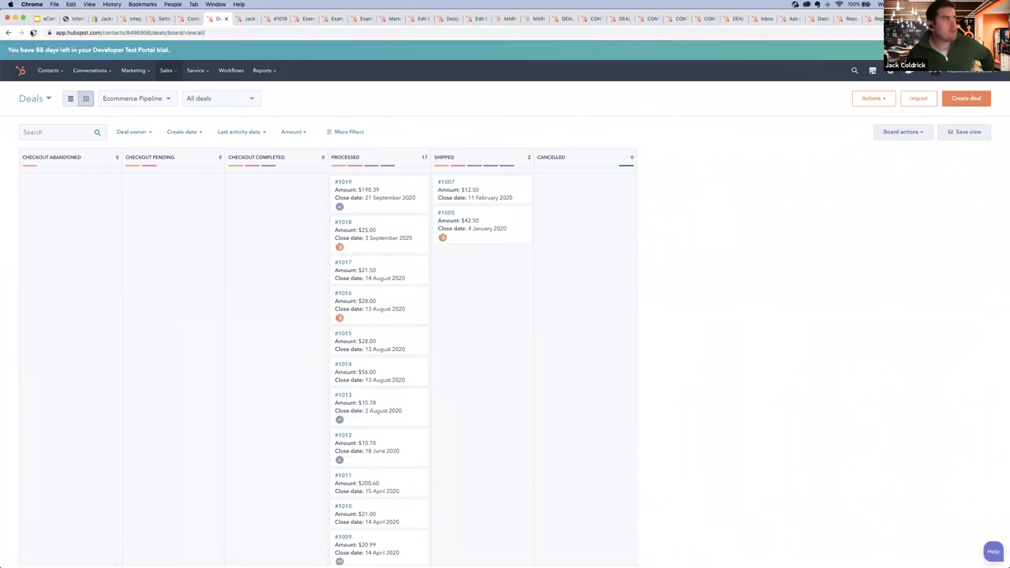
{"action": "left_click", "coordinate": [33, 32]}
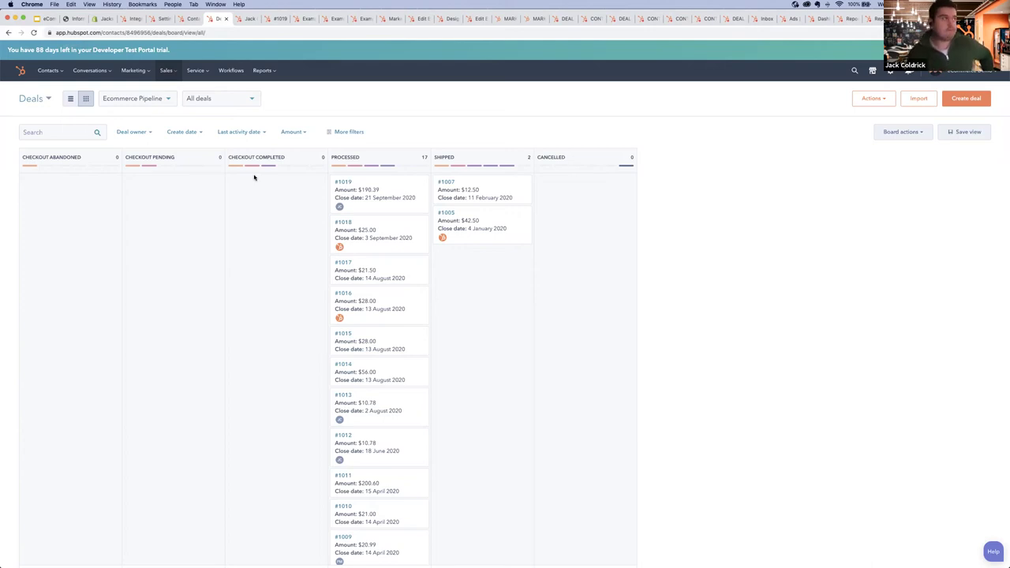
{"action": "left_click", "coordinate": [244, 19]}
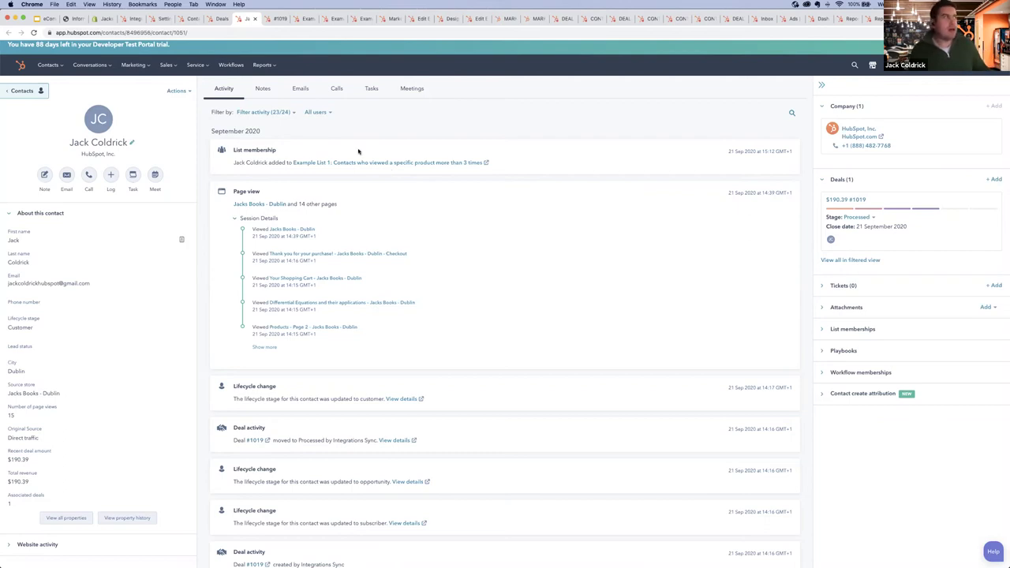
Step: Check the contact's $190.39 recent deal amount, then open View all properties
{"action": "scroll", "coordinate": [31, 347], "scroll_direction": "down", "scroll_amount": 1}
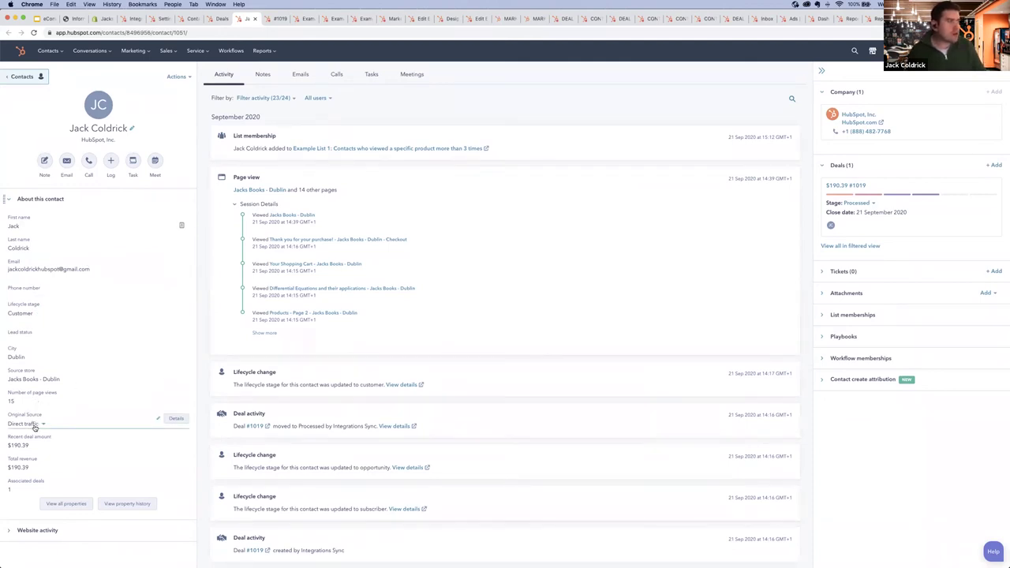
{"action": "left_click_drag", "start_coordinate": [29, 445], "coordinate": [2, 447]}
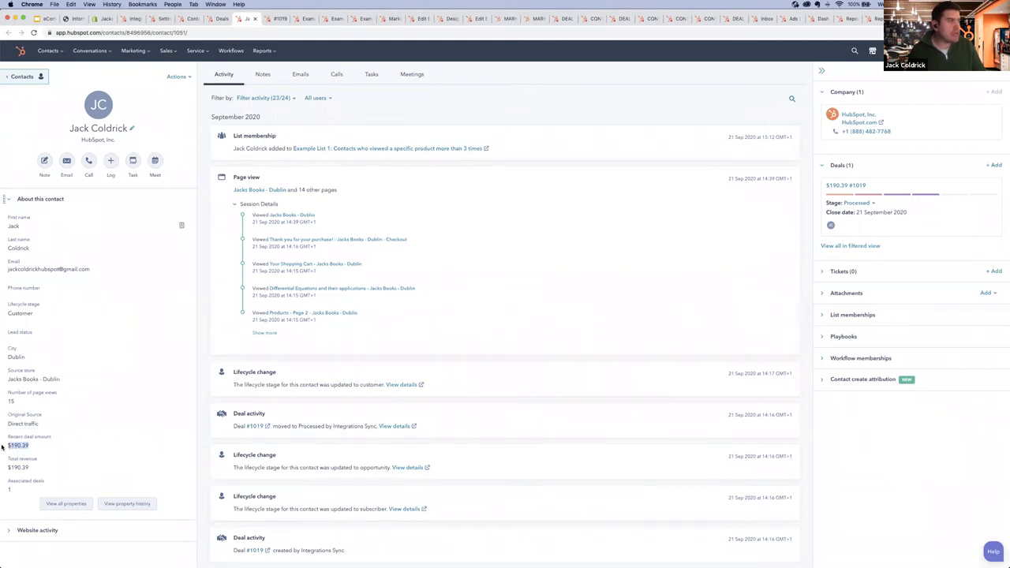
{"action": "left_click", "coordinate": [19, 490]}
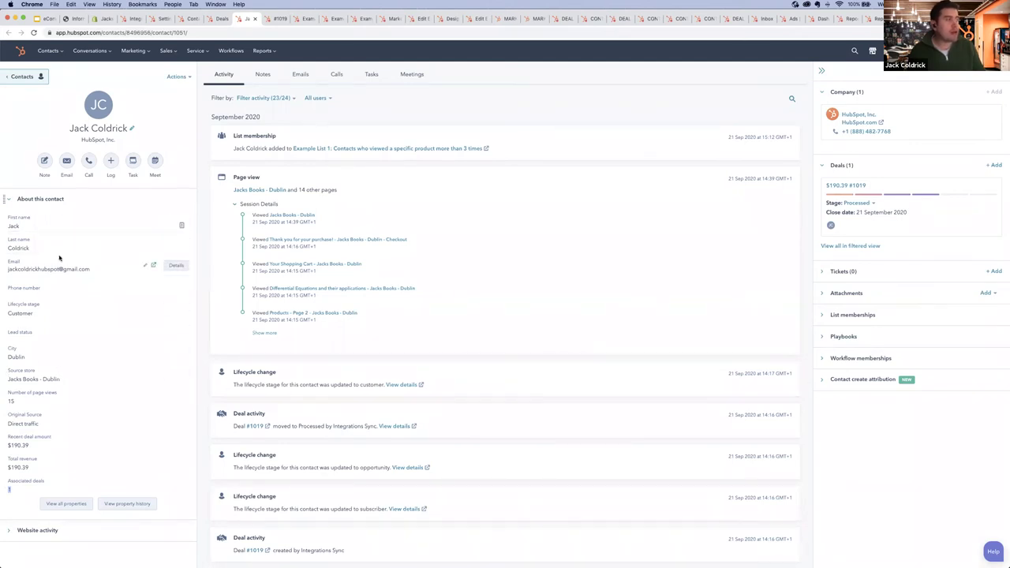
{"action": "left_click", "coordinate": [73, 504]}
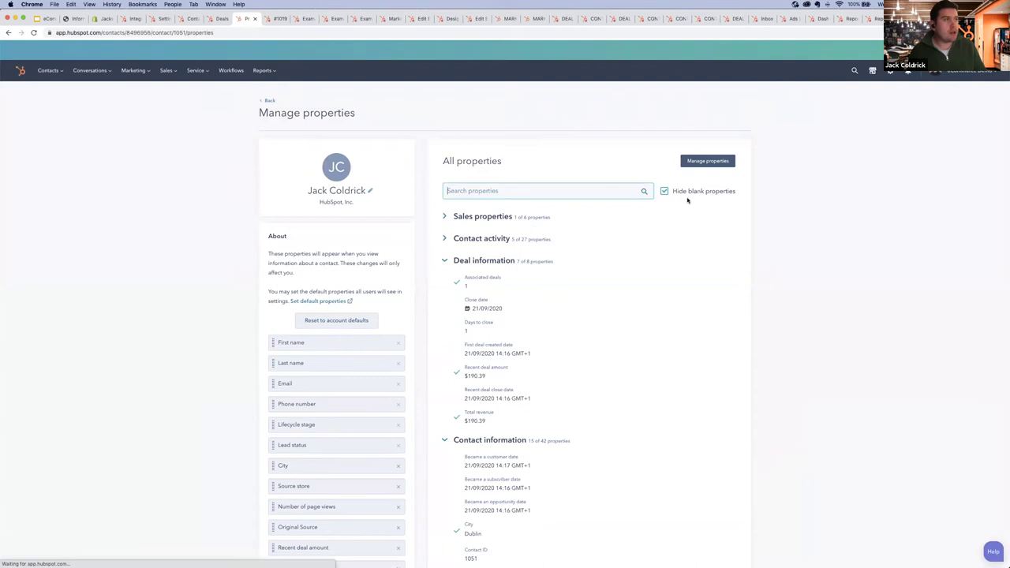
Step: Scroll through the contact's deal and web analytics properties, then go back to the record
{"action": "scroll", "coordinate": [571, 290], "scroll_direction": "down", "scroll_amount": 10}
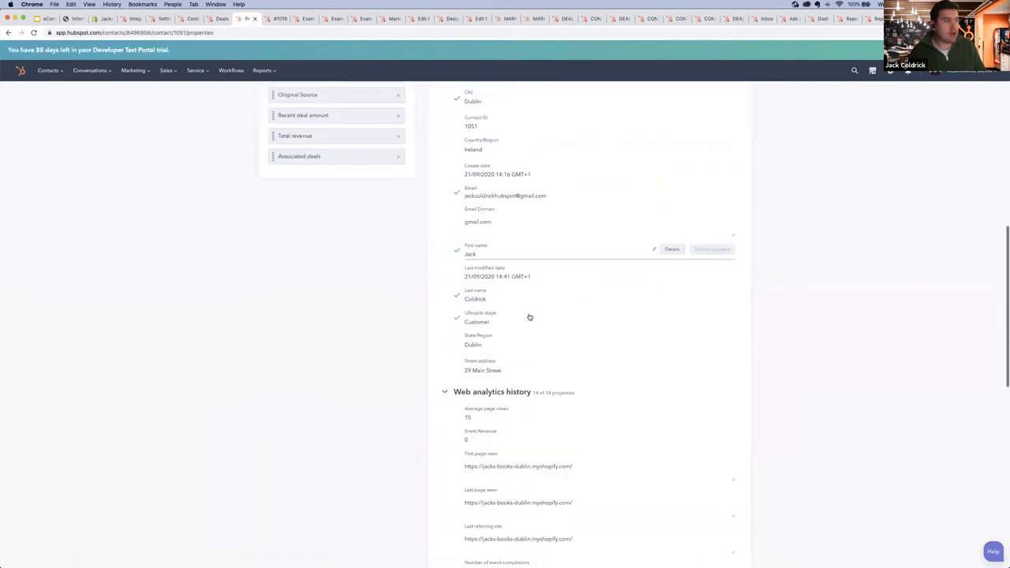
{"action": "scroll", "coordinate": [521, 254], "scroll_direction": "up", "scroll_amount": 10}
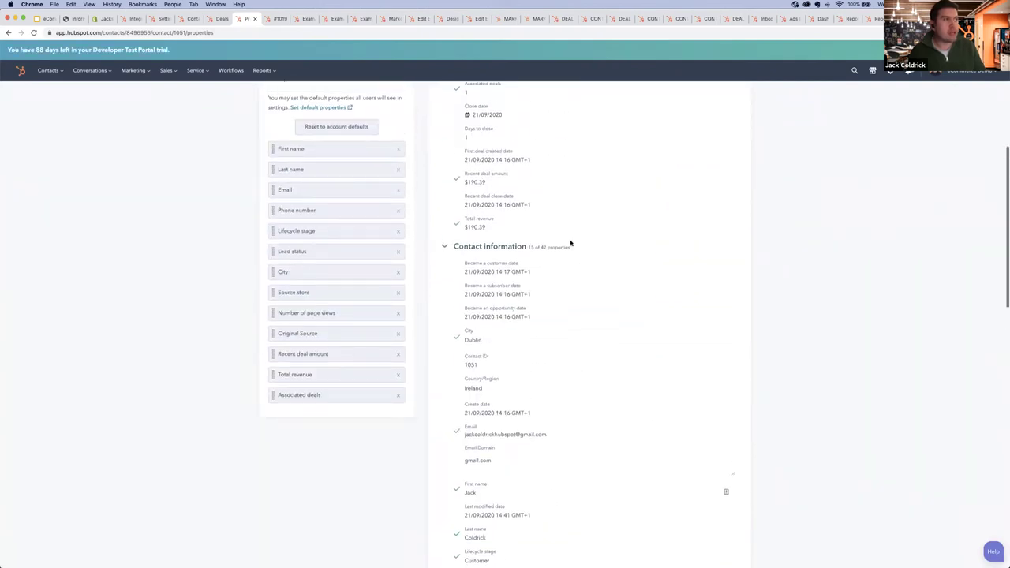
{"action": "scroll", "coordinate": [631, 292], "scroll_direction": "up", "scroll_amount": 1}
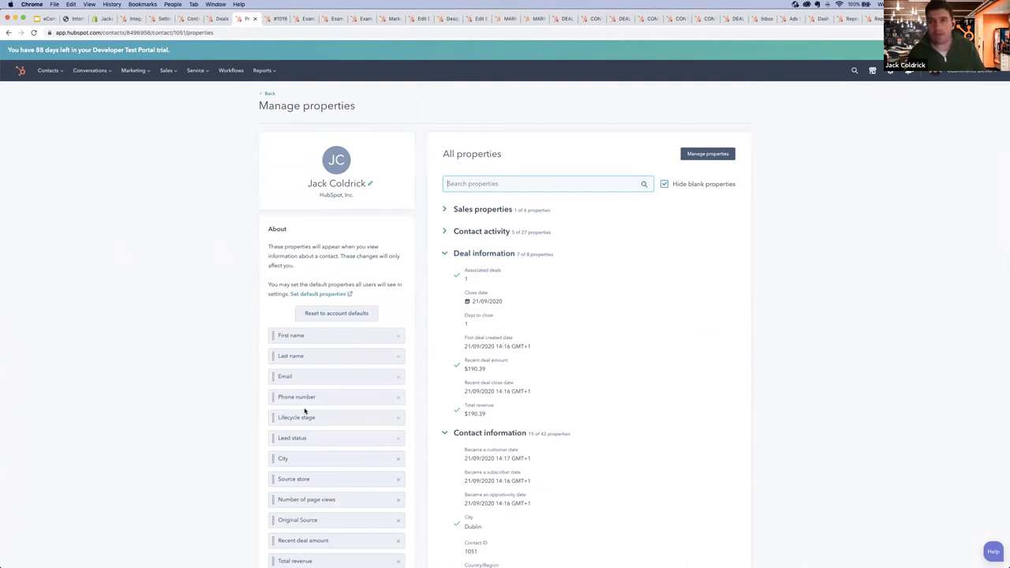
{"action": "left_click", "coordinate": [270, 95]}
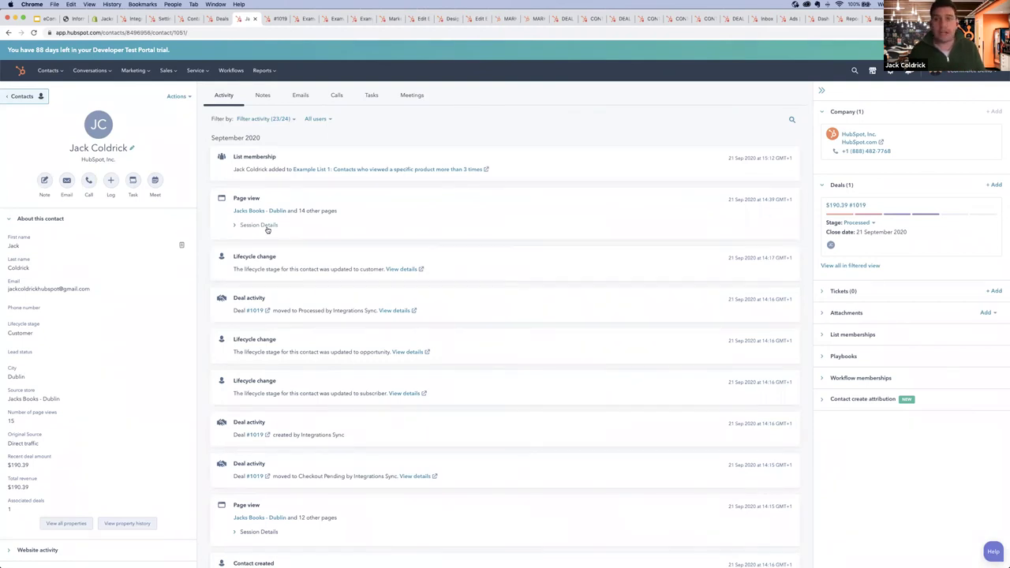
Step: Tick Conversations in the activity filter (24/24) so the returns-policy live chat appears
{"action": "left_click", "coordinate": [286, 120]}
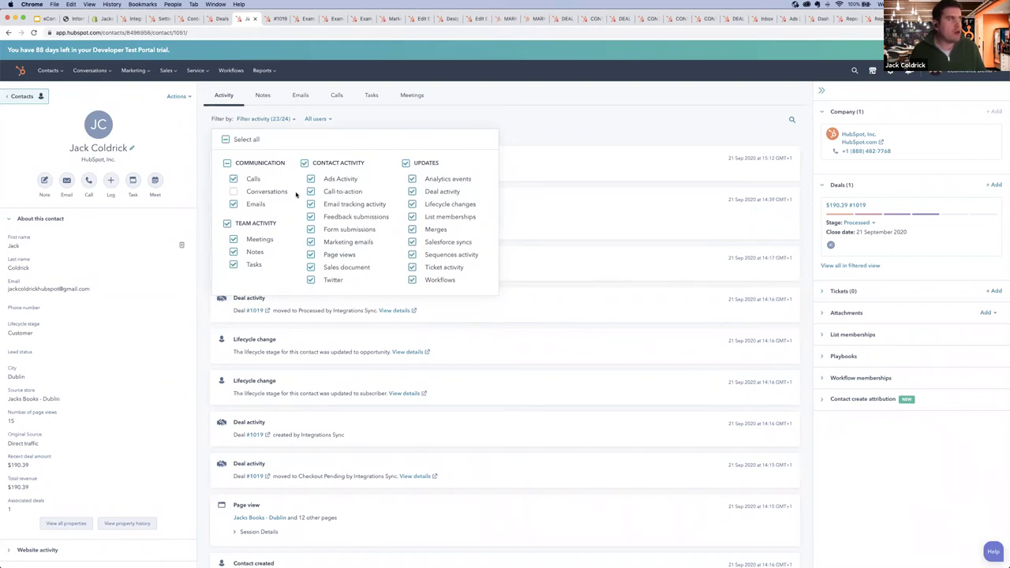
{"action": "left_click", "coordinate": [233, 191]}
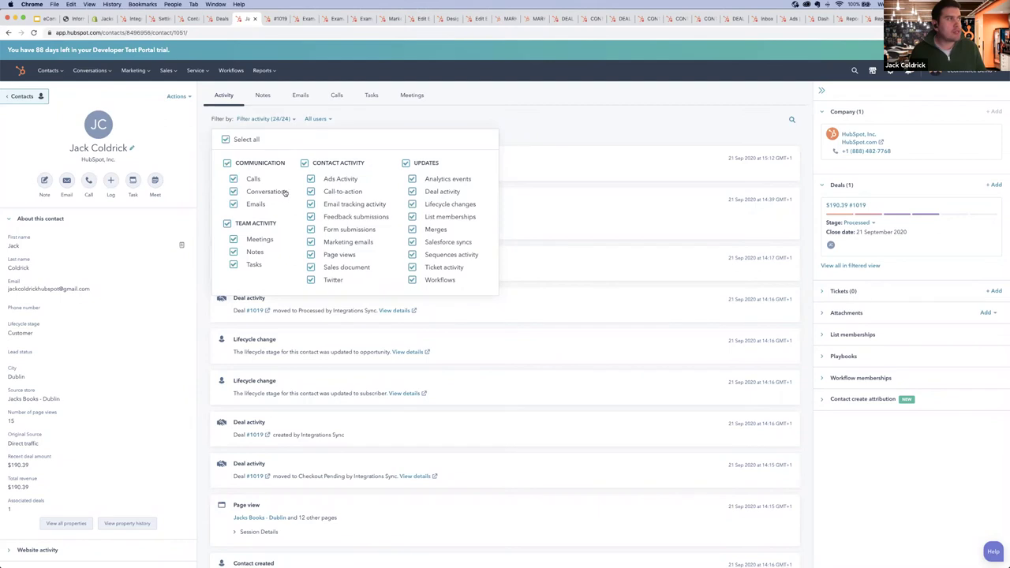
{"action": "left_click", "coordinate": [566, 128]}
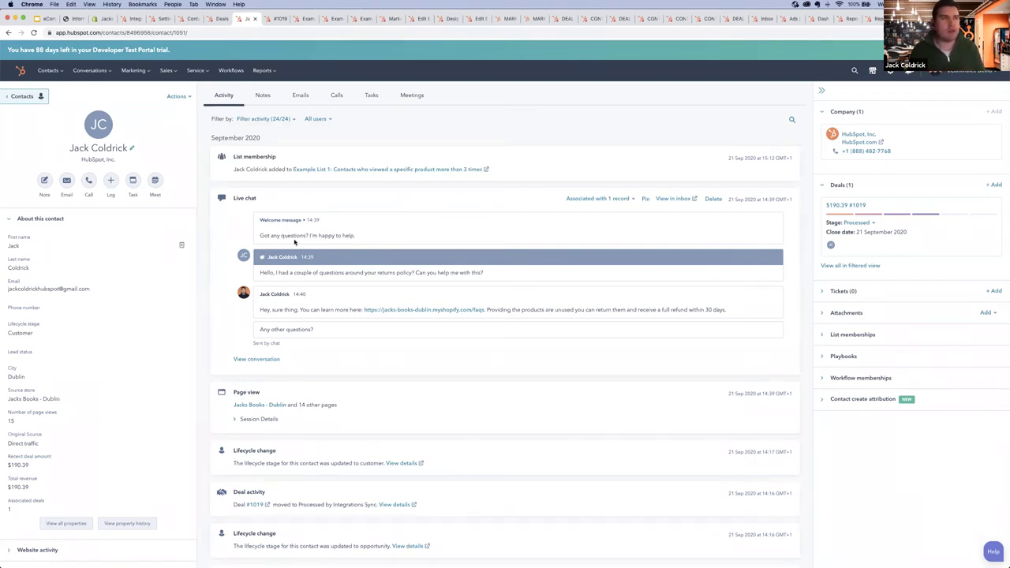
{"action": "scroll", "coordinate": [253, 383], "scroll_direction": "down", "scroll_amount": 2}
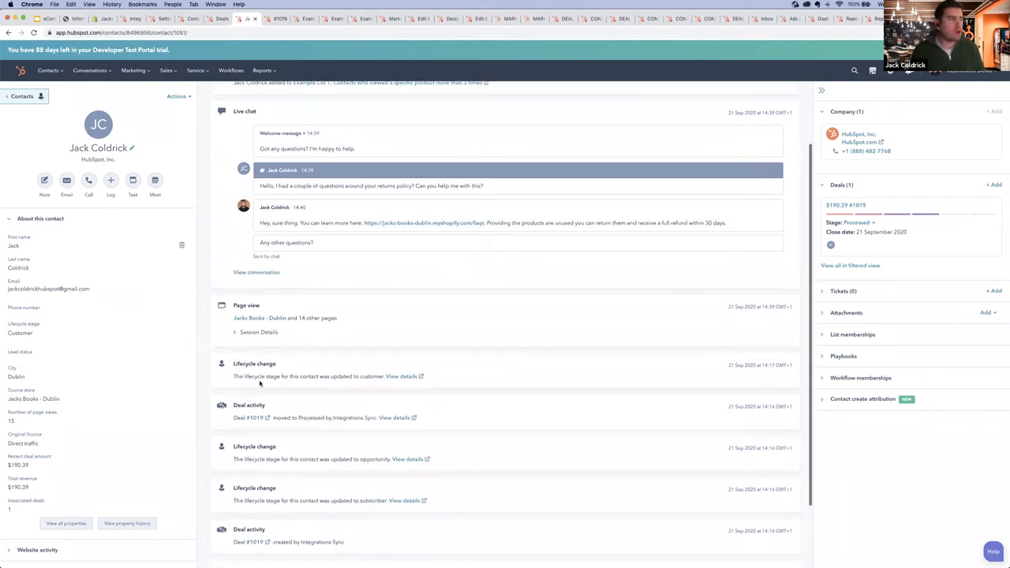
Step: Expand the page view's Session Details to list the visited store pages, briefly highlighting some entries
{"action": "left_click", "coordinate": [249, 334]}
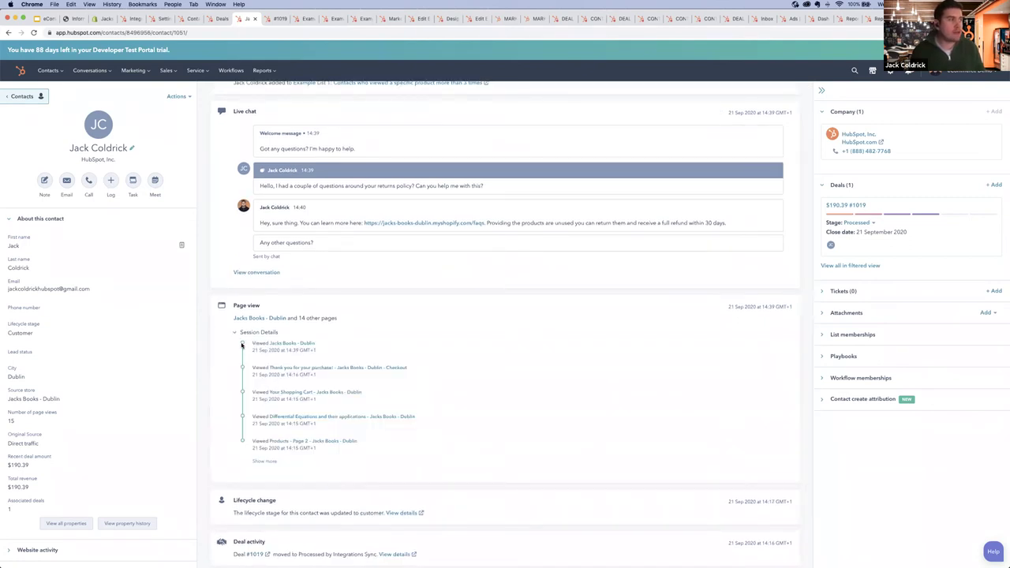
{"action": "left_click_drag", "start_coordinate": [249, 344], "coordinate": [443, 458]}
{"action": "scroll", "coordinate": [442, 458], "scroll_direction": "down", "scroll_amount": 2}
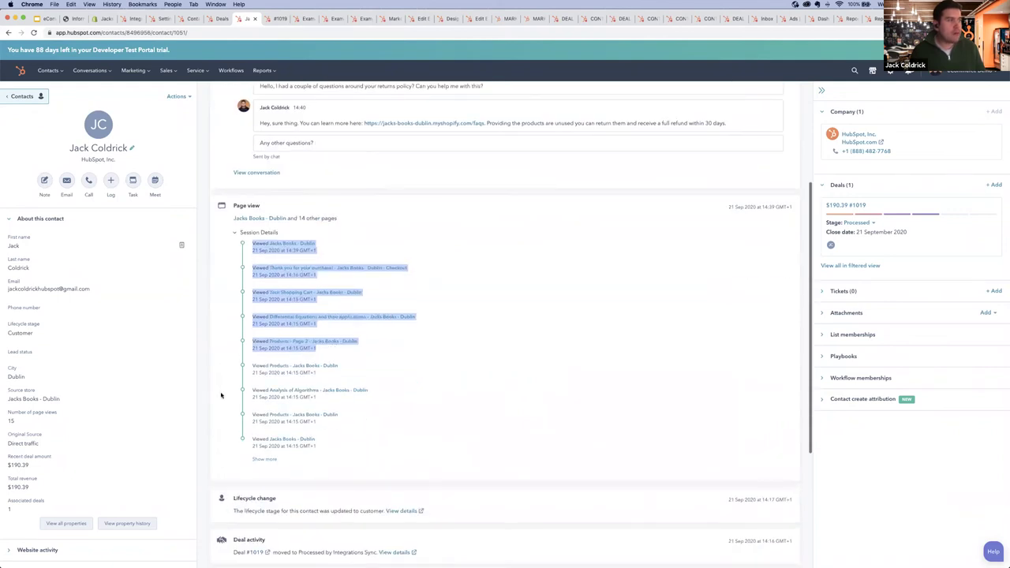
{"action": "left_click", "coordinate": [217, 315]}
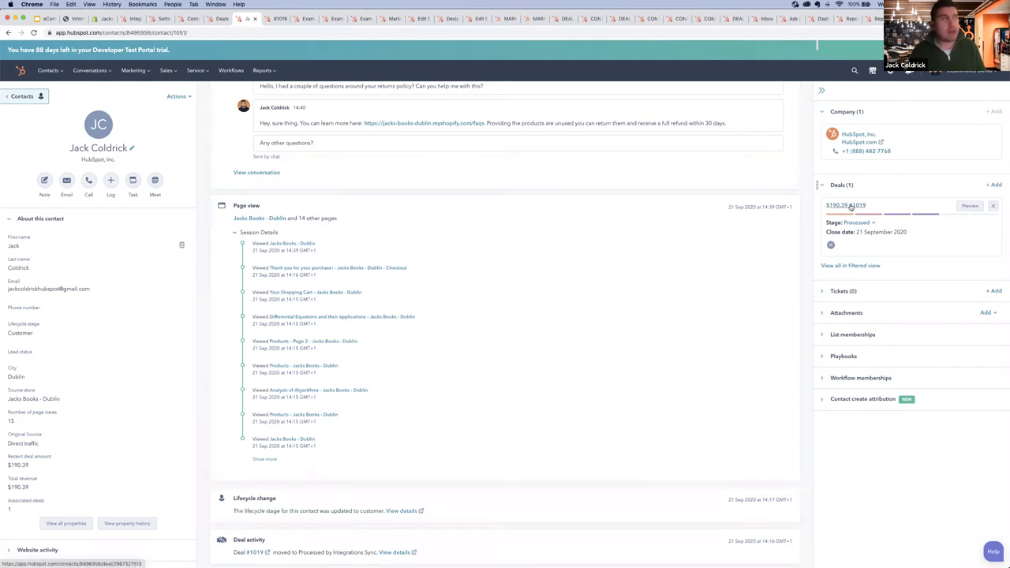
Step: Open deal #1019 and review its $190.39 amount, Authorized financial status, web source and activity filter
{"action": "left_click", "coordinate": [275, 17]}
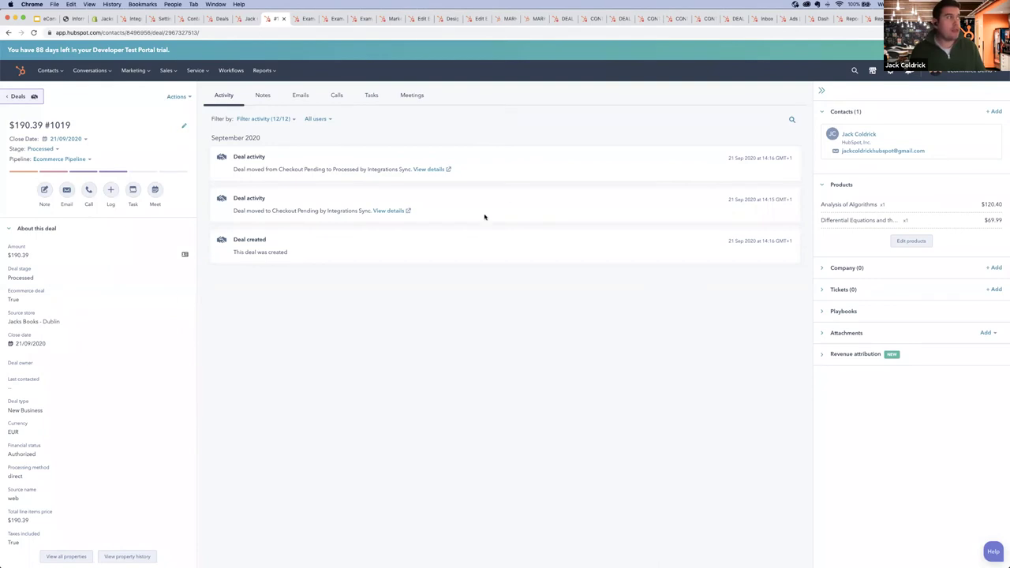
{"action": "left_click_drag", "start_coordinate": [11, 125], "coordinate": [94, 125]}
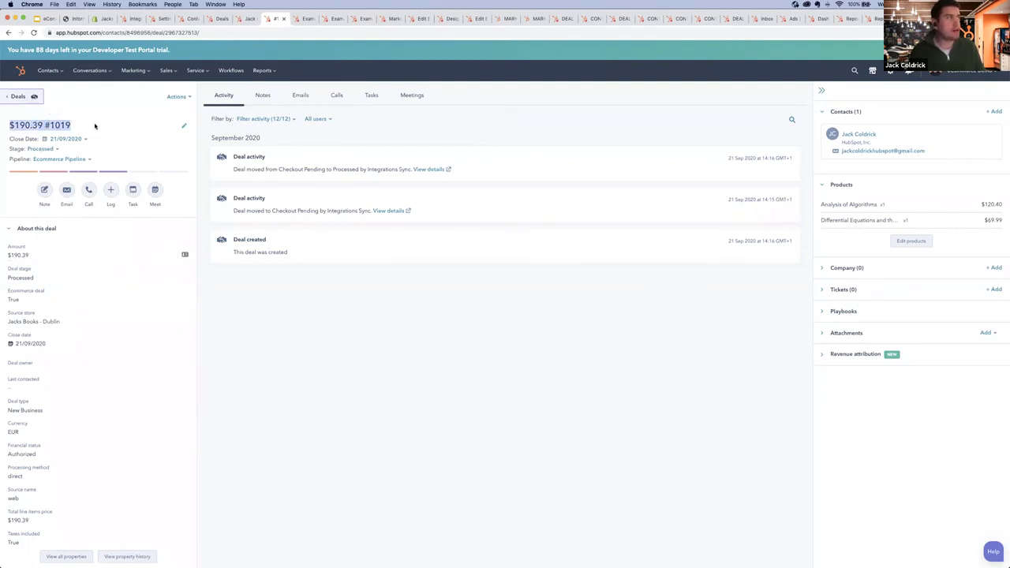
{"action": "left_click", "coordinate": [88, 133]}
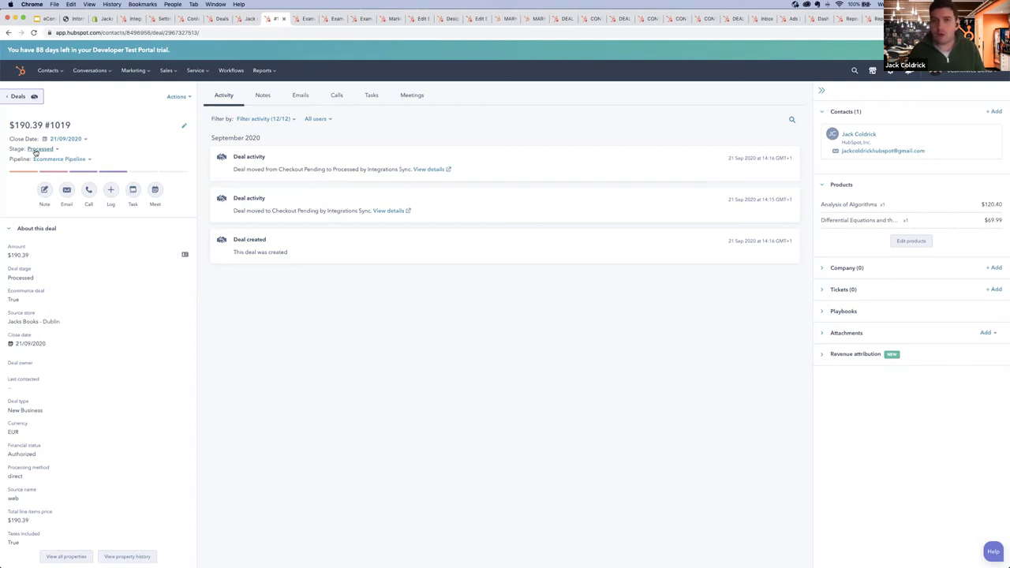
{"action": "scroll", "coordinate": [39, 205], "scroll_direction": "down", "scroll_amount": 1}
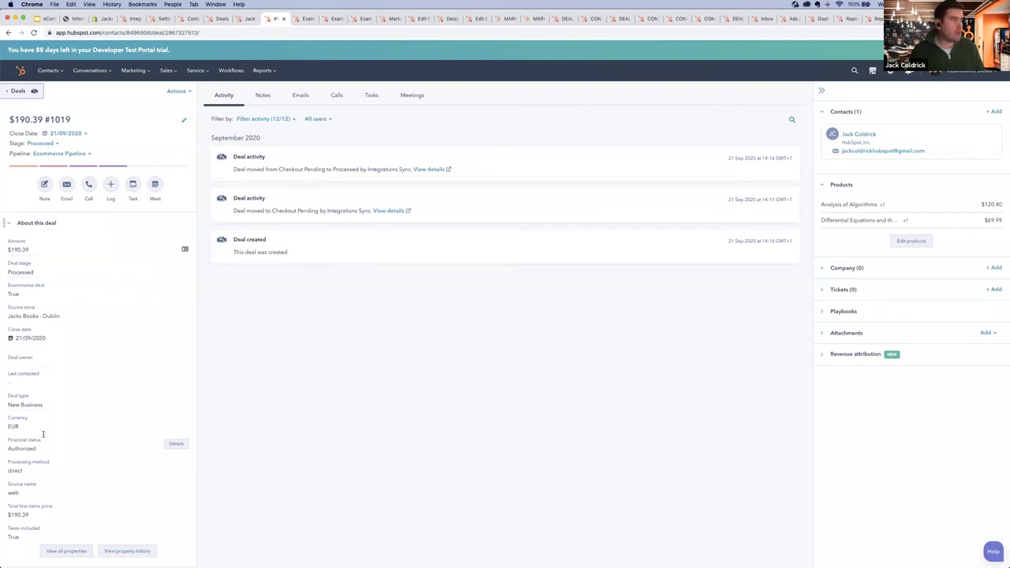
{"action": "left_click_drag", "start_coordinate": [38, 448], "coordinate": [9, 448]}
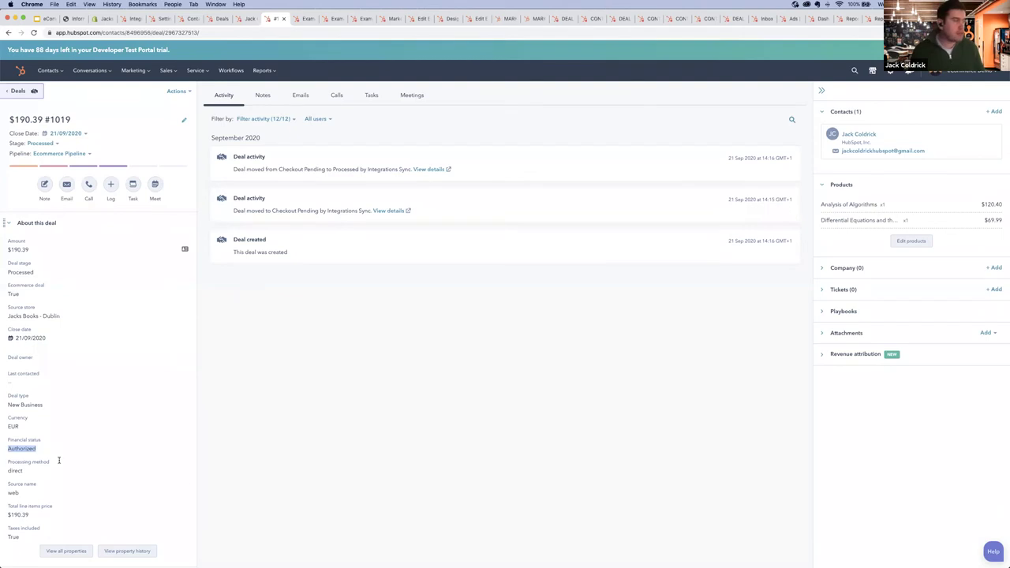
{"action": "left_click_drag", "start_coordinate": [21, 493], "coordinate": [7, 495]}
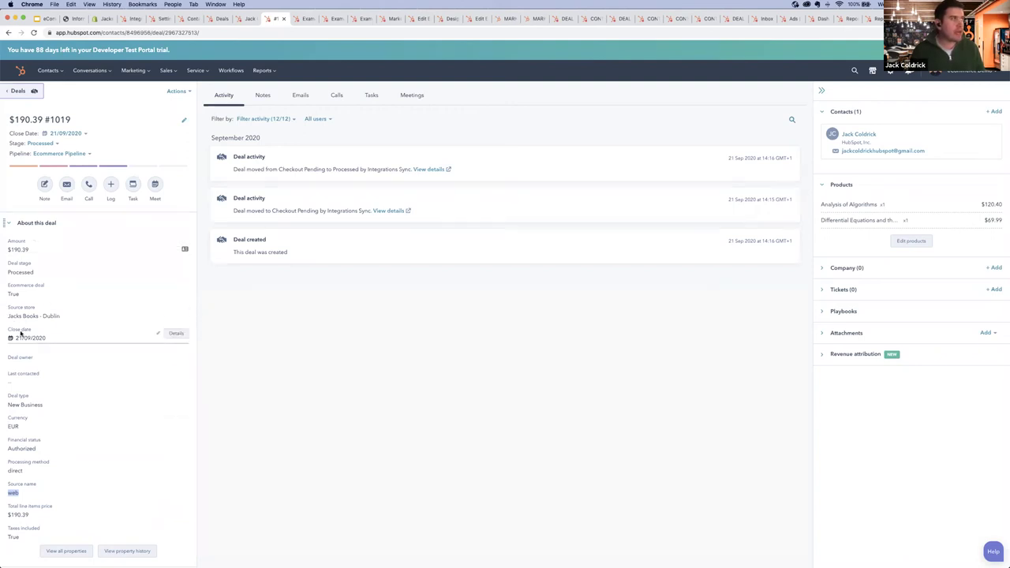
{"action": "left_click", "coordinate": [267, 118]}
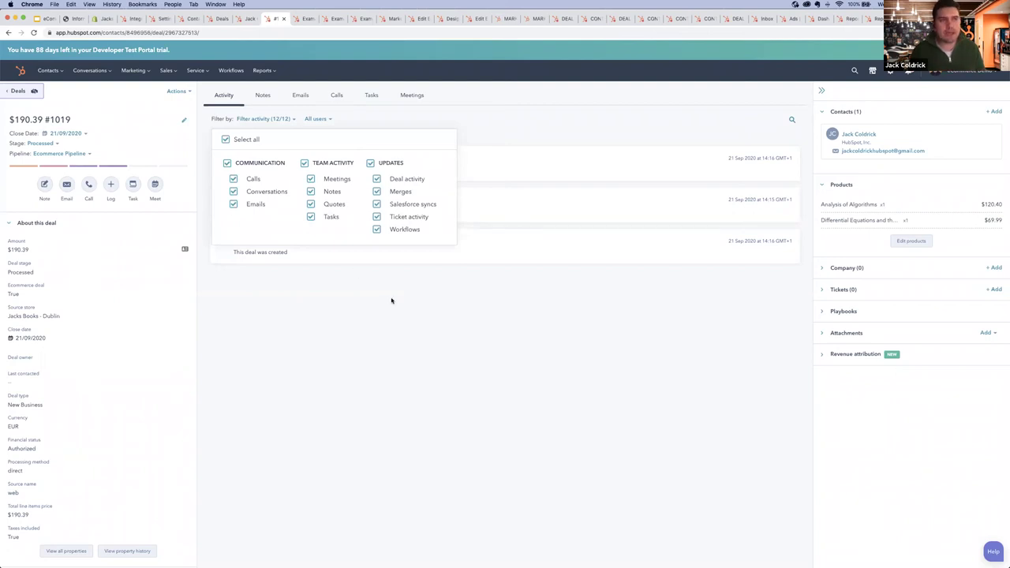
Step: Close the deal's activity filter and switch to Example List 1 of product-viewing contacts
{"action": "left_click", "coordinate": [520, 348]}
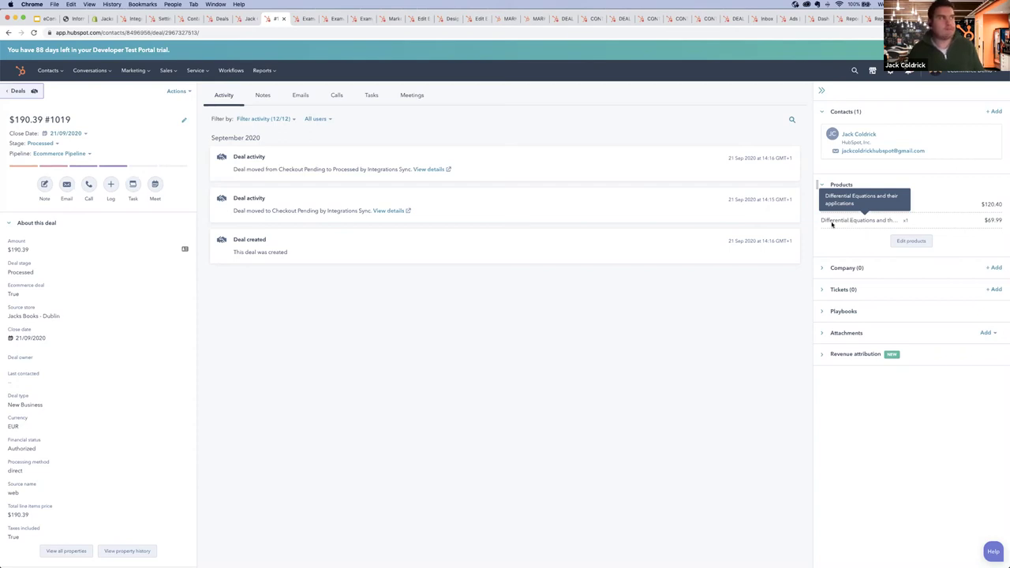
{"action": "left_click", "coordinate": [307, 20]}
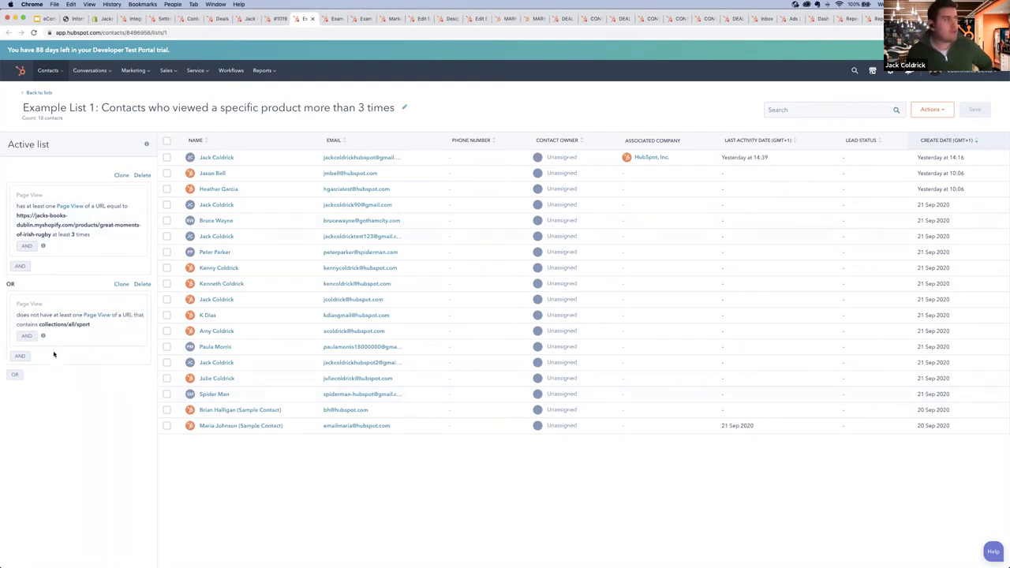
Step: Add an OR filter group to Example List 1 to show the filter type choices
{"action": "left_click", "coordinate": [16, 375]}
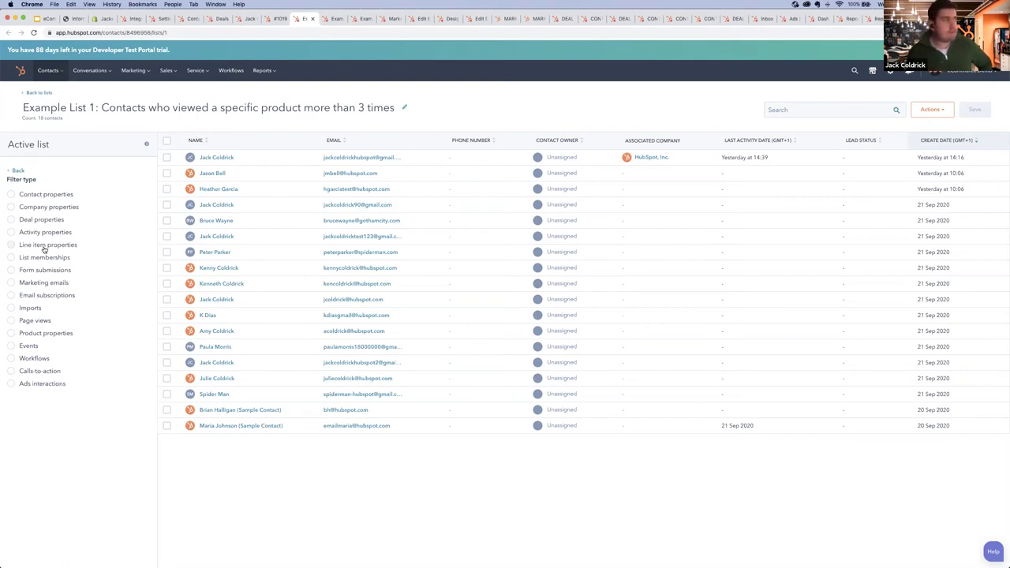
Step: Browse the Line item Name, Page views and Events filter options, then switch to Example List 2
{"action": "left_click", "coordinate": [44, 246]}
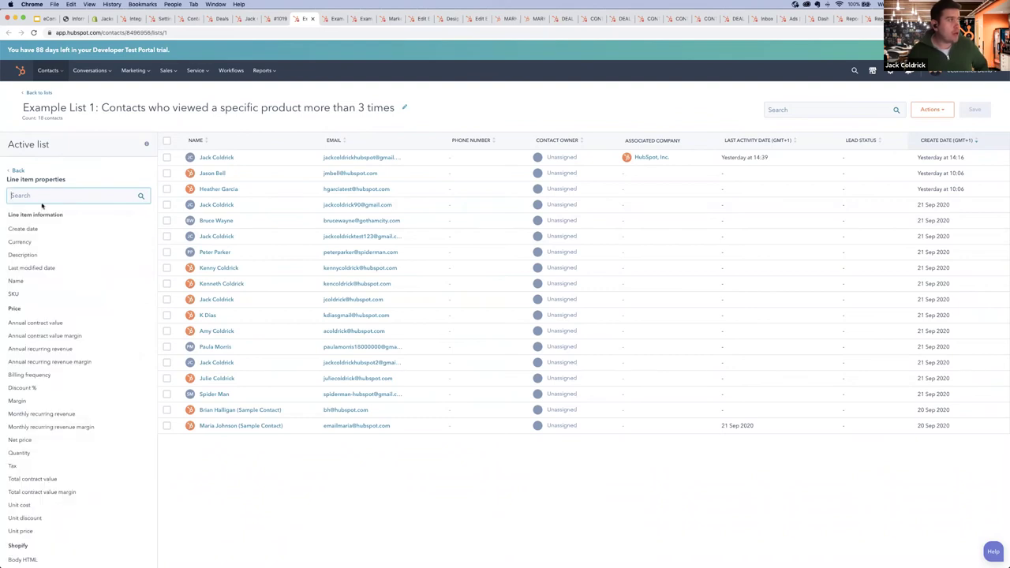
{"action": "left_click", "coordinate": [27, 280]}
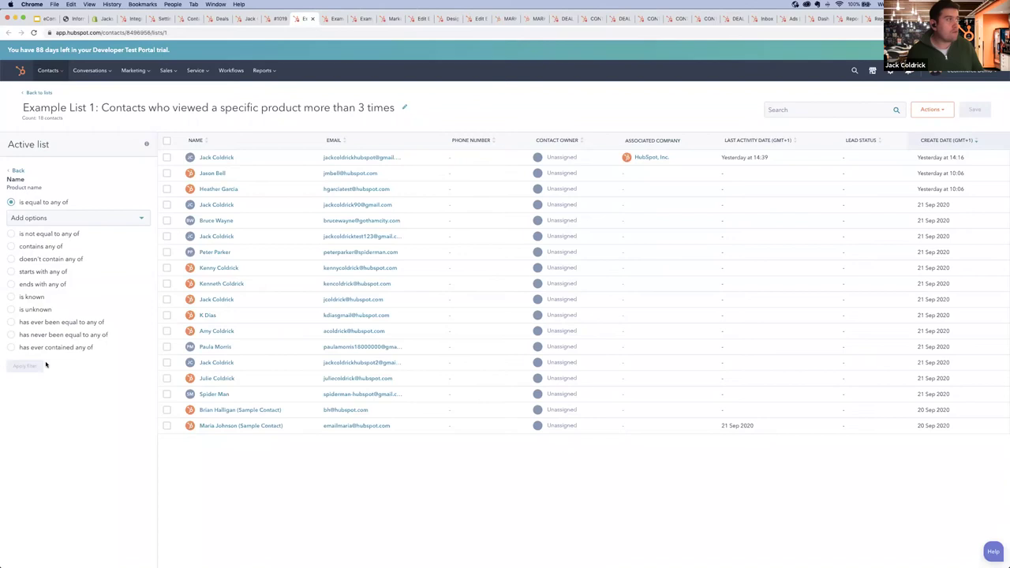
{"action": "left_click", "coordinate": [18, 171]}
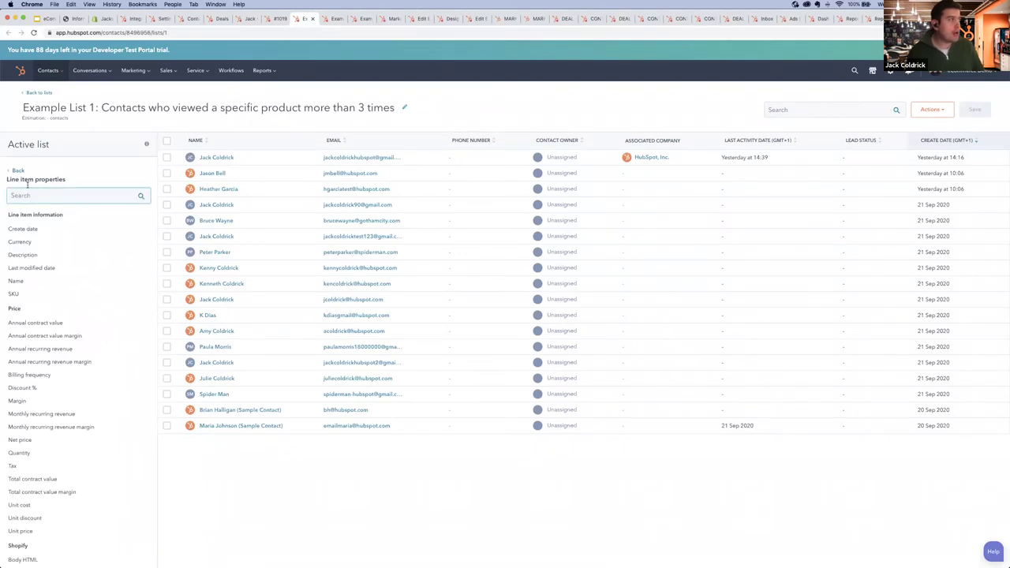
{"action": "left_click", "coordinate": [18, 172]}
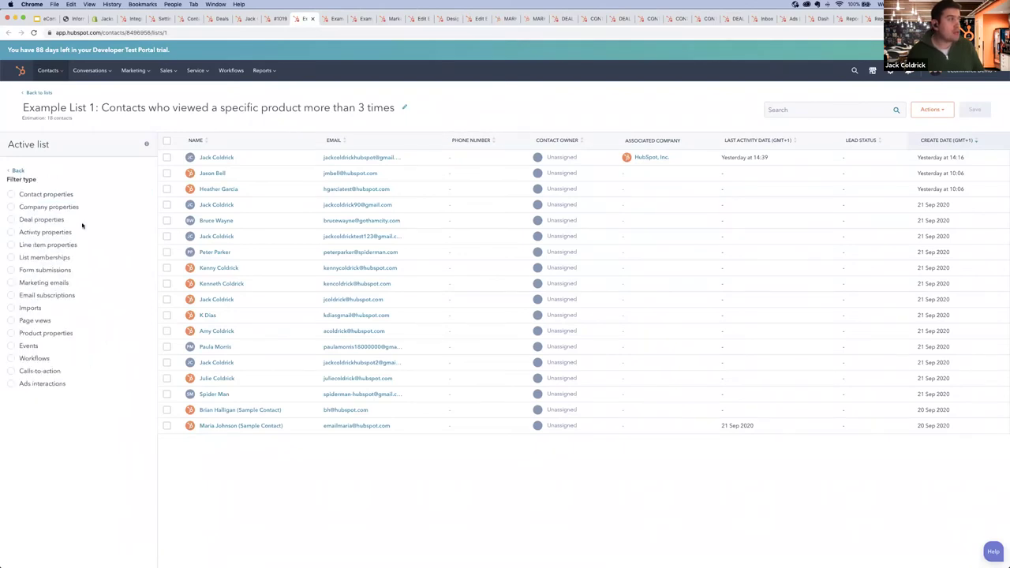
{"action": "left_click", "coordinate": [51, 321]}
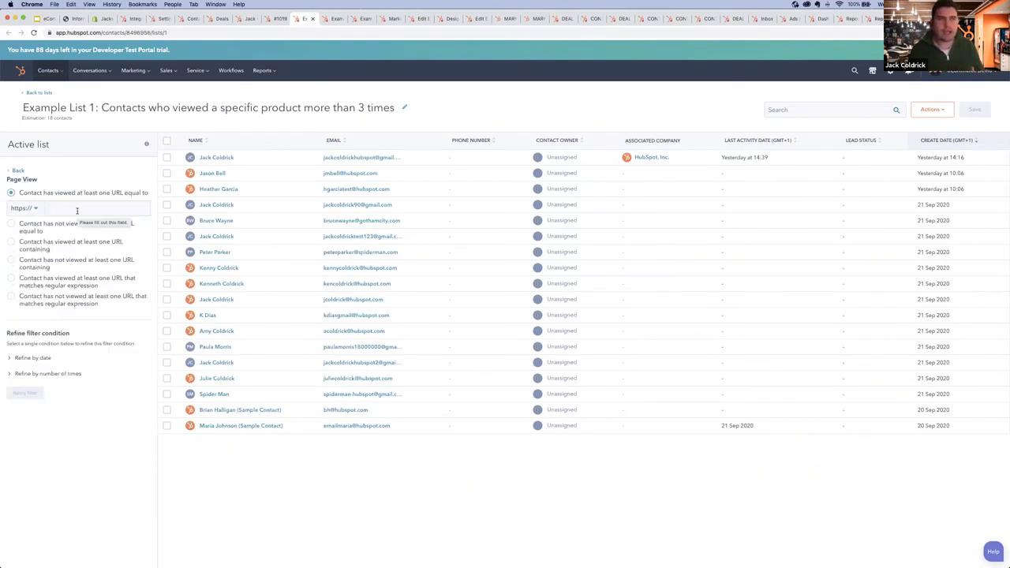
{"action": "left_click", "coordinate": [17, 170]}
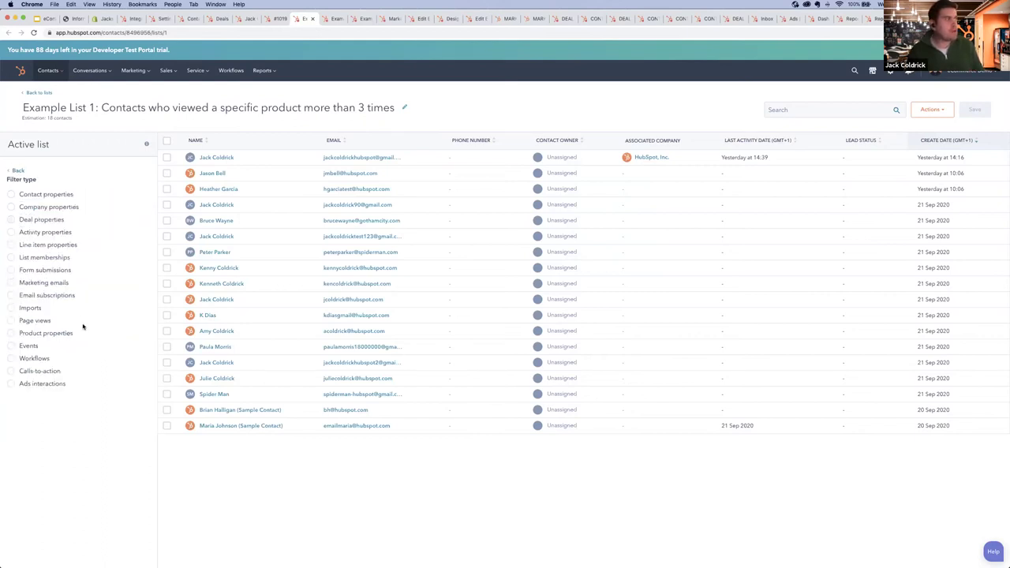
{"action": "left_click", "coordinate": [29, 348]}
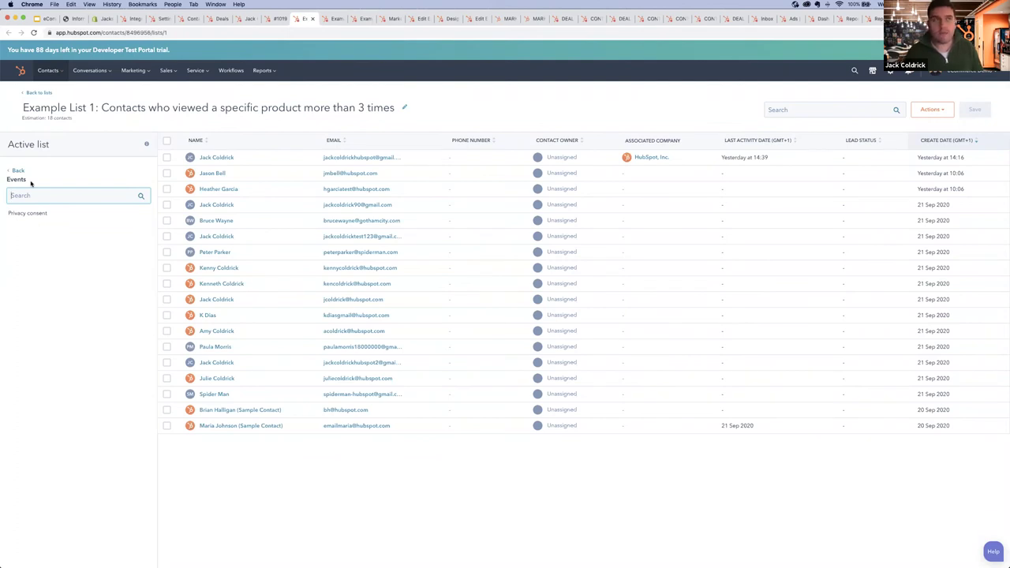
{"action": "left_click", "coordinate": [322, 22]}
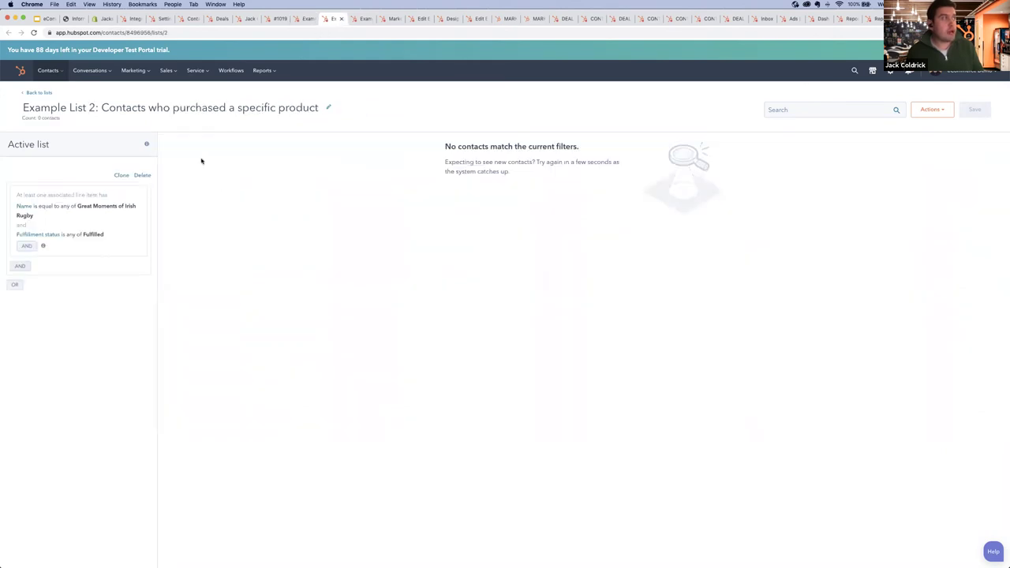
Step: Check List 2's zero matching contacts, add an OR filter group, then switch to Example List 3
{"action": "left_click_drag", "start_coordinate": [426, 149], "coordinate": [524, 187]}
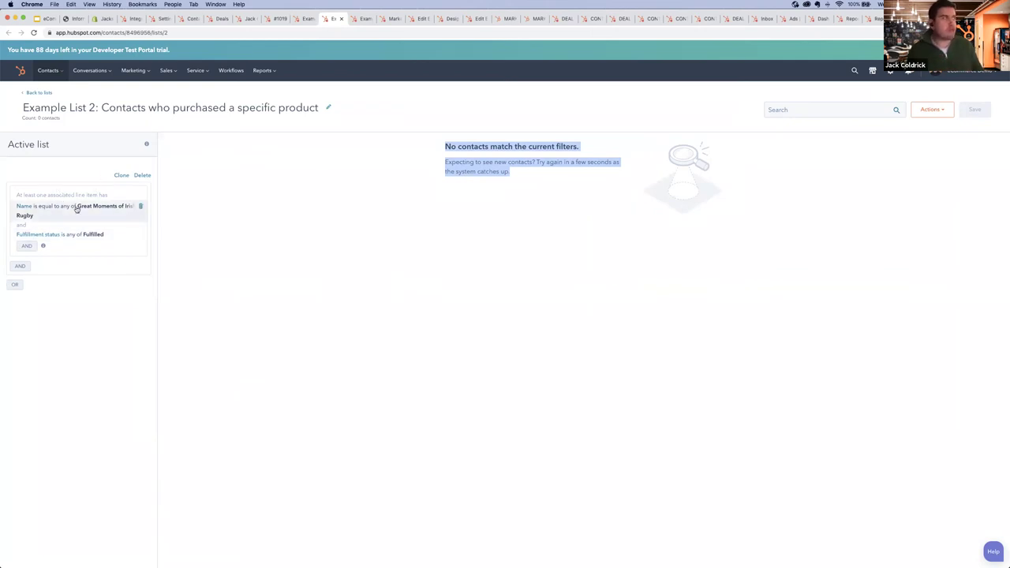
{"action": "left_click", "coordinate": [17, 285]}
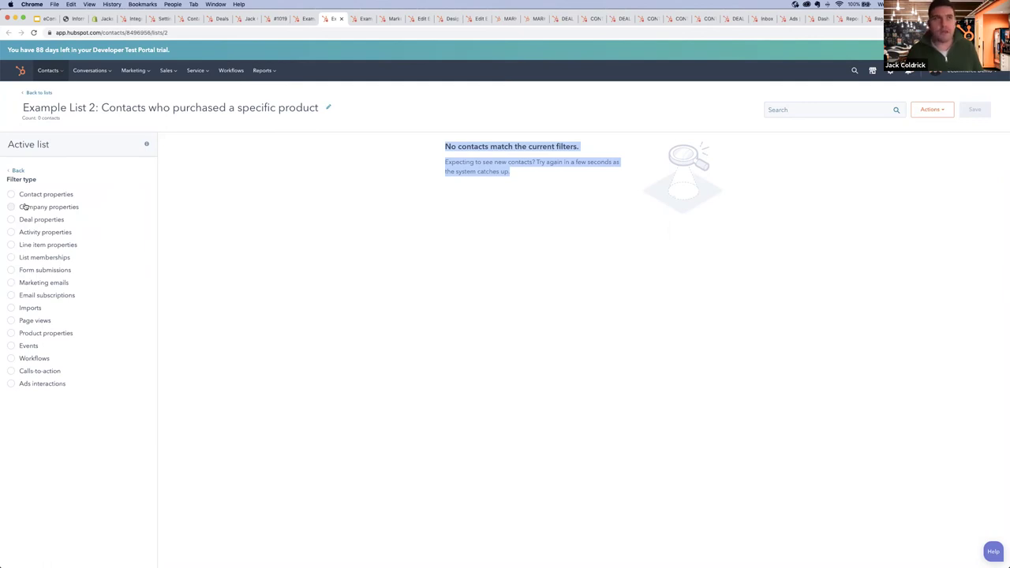
{"action": "left_click", "coordinate": [363, 18]}
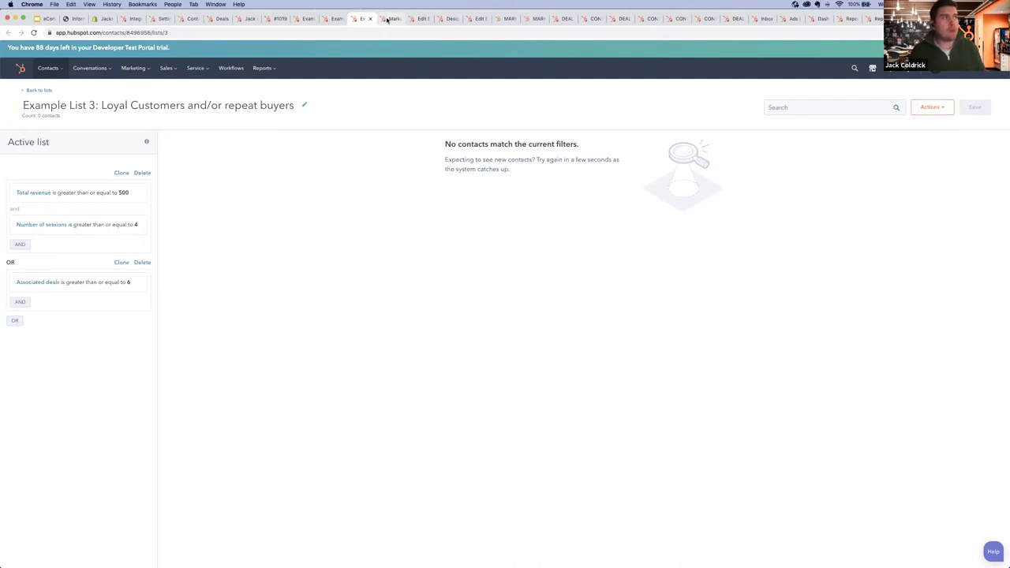
Step: Switch to the Marketing Email overview showing all marketing emails
{"action": "left_click", "coordinate": [387, 19]}
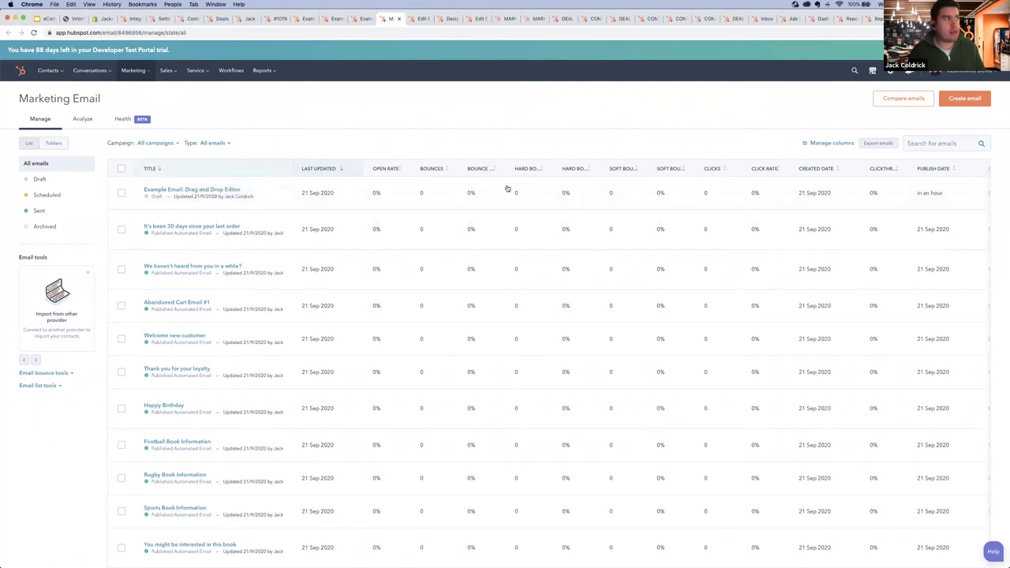
Step: Check the All campaigns filter, then switch the email list to the Analyze view
{"action": "left_click", "coordinate": [162, 146]}
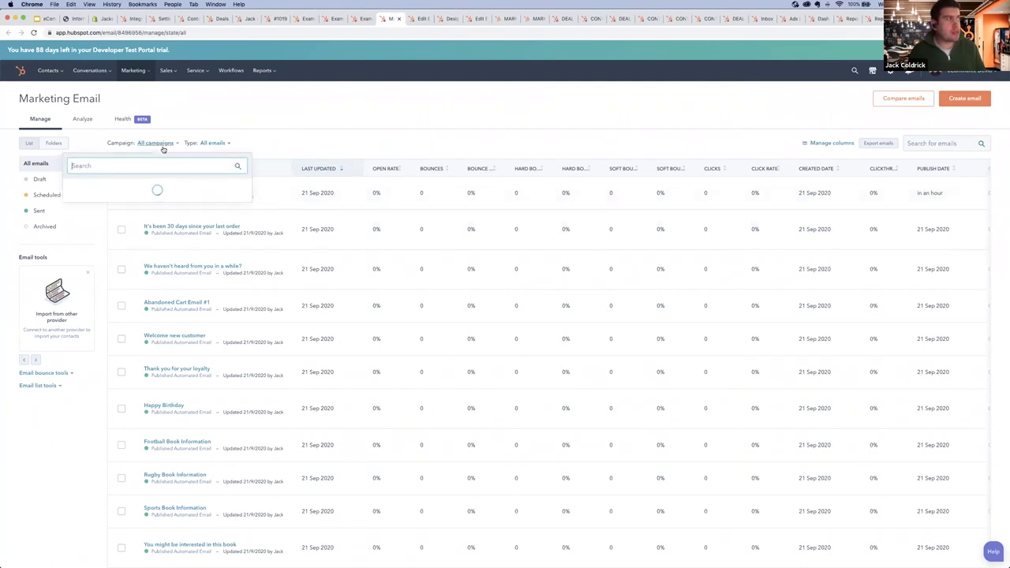
{"action": "left_click", "coordinate": [352, 136]}
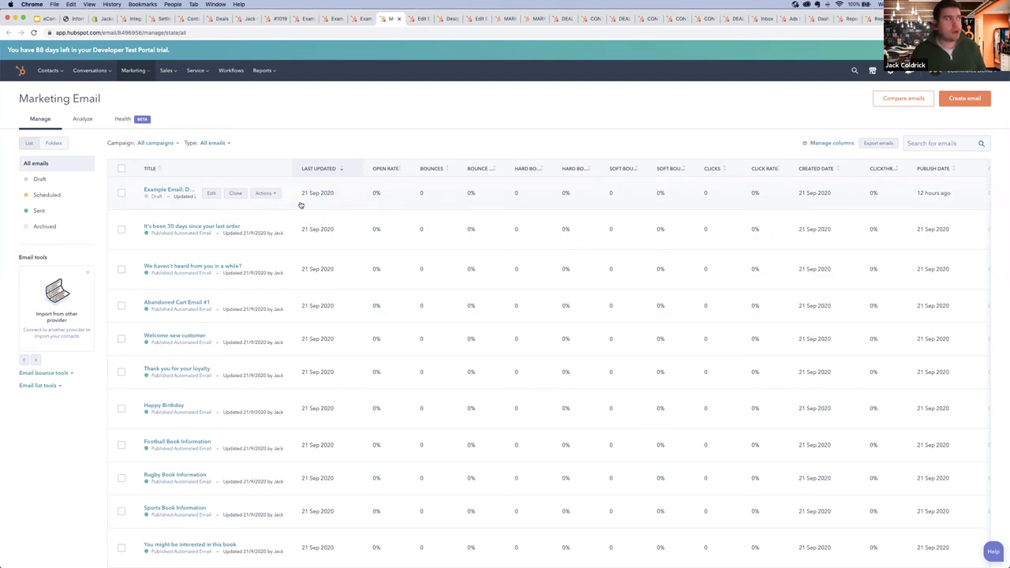
{"action": "left_click", "coordinate": [83, 120]}
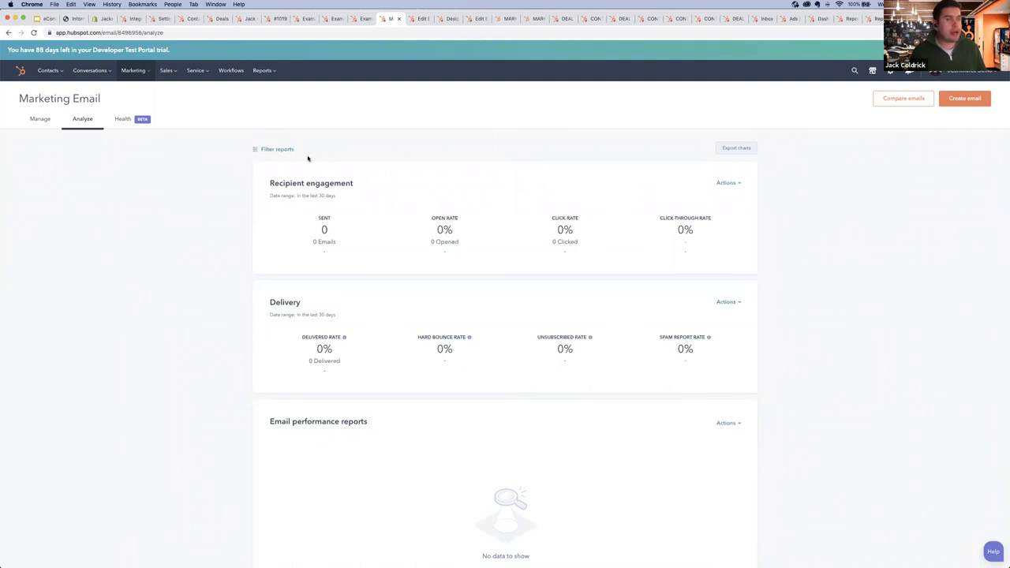
{"action": "left_click", "coordinate": [277, 152]}
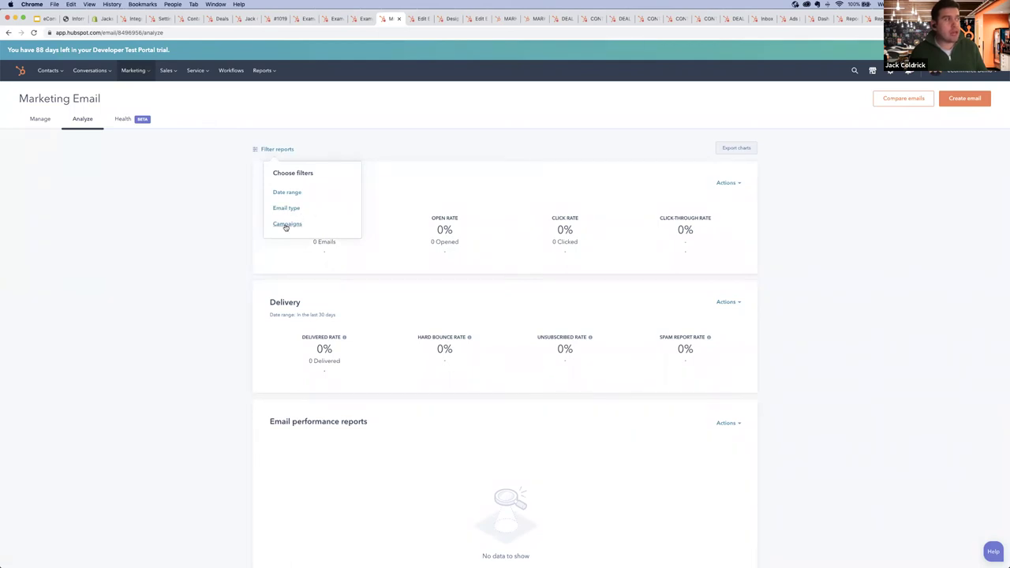
{"action": "left_click", "coordinate": [468, 196]}
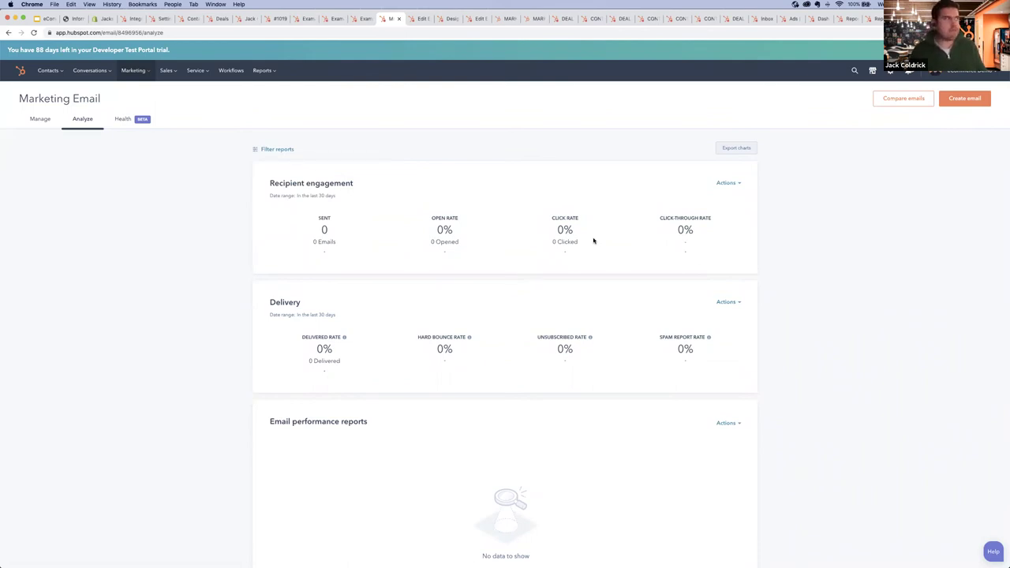
Step: Start an email comparison with Happy Birthday and Football Book Information
{"action": "left_click", "coordinate": [915, 100]}
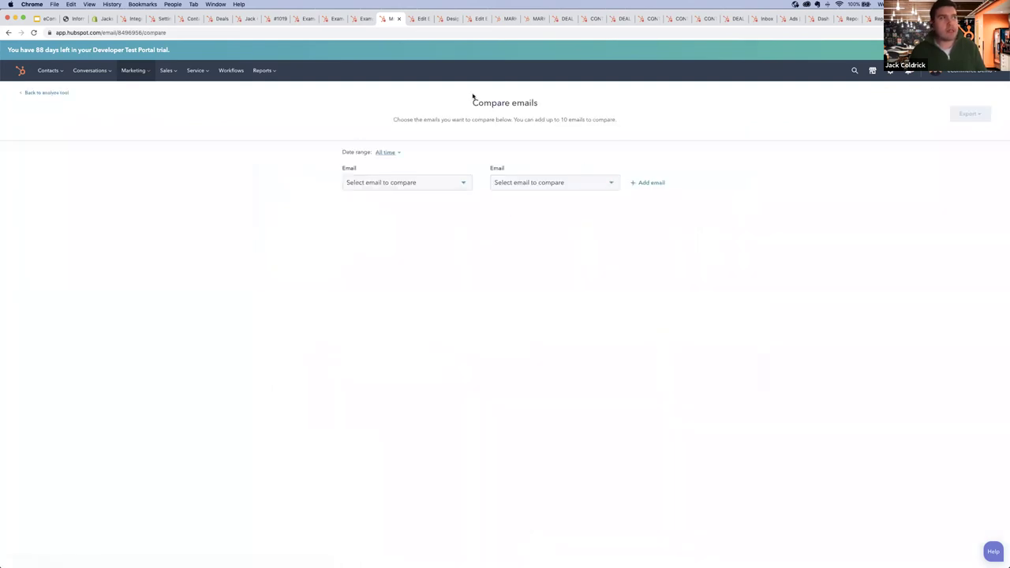
{"action": "left_click", "coordinate": [414, 184]}
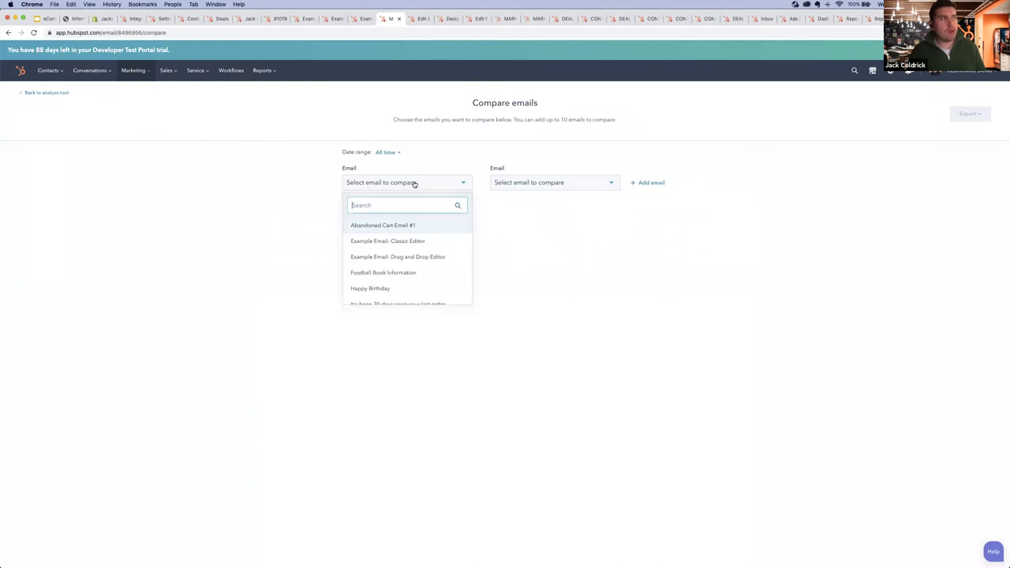
{"action": "left_click", "coordinate": [390, 288]}
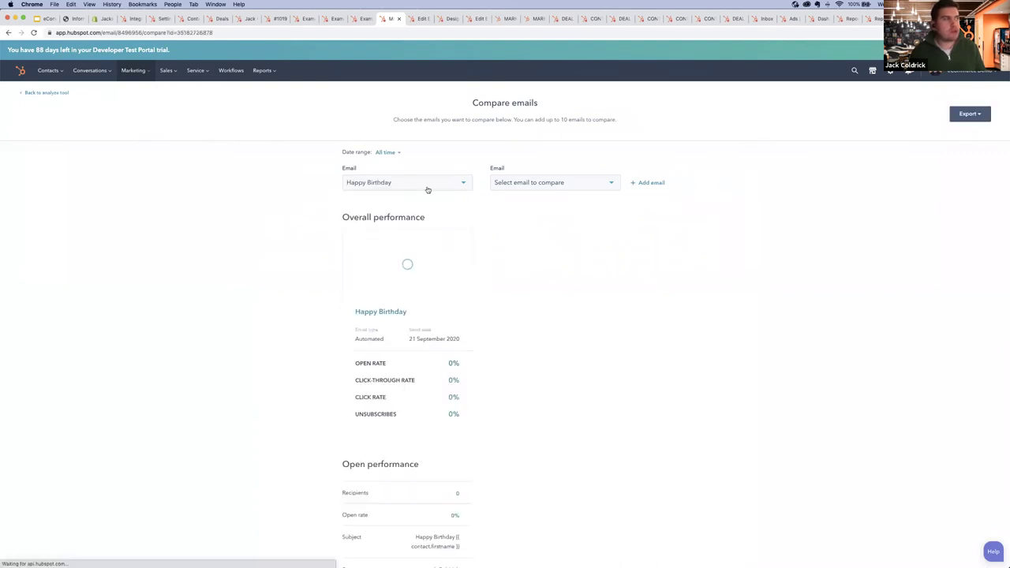
{"action": "left_click", "coordinate": [569, 184]}
{"action": "left_click", "coordinate": [542, 262]}
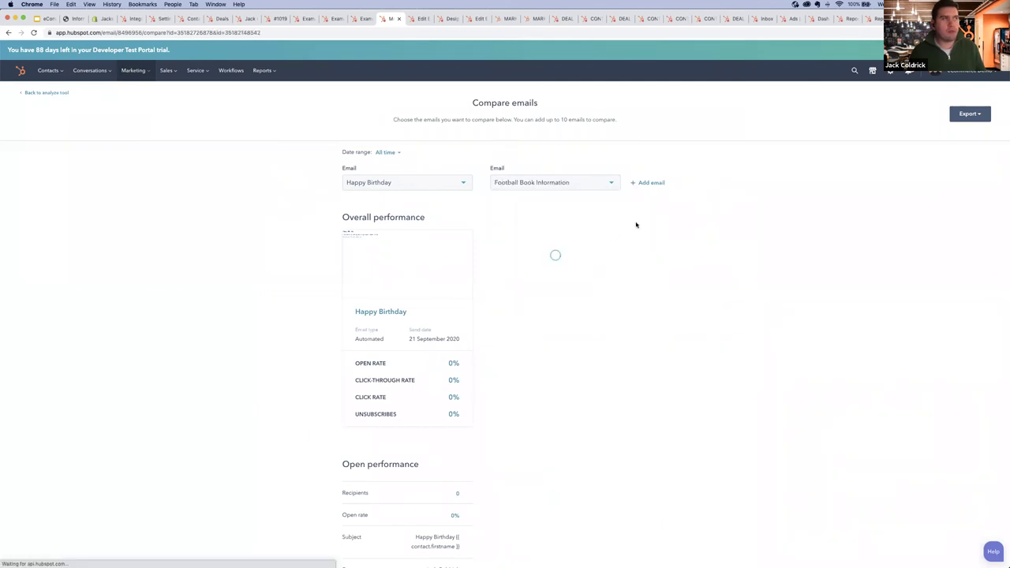
{"action": "scroll", "coordinate": [462, 236], "scroll_direction": "down", "scroll_amount": 1}
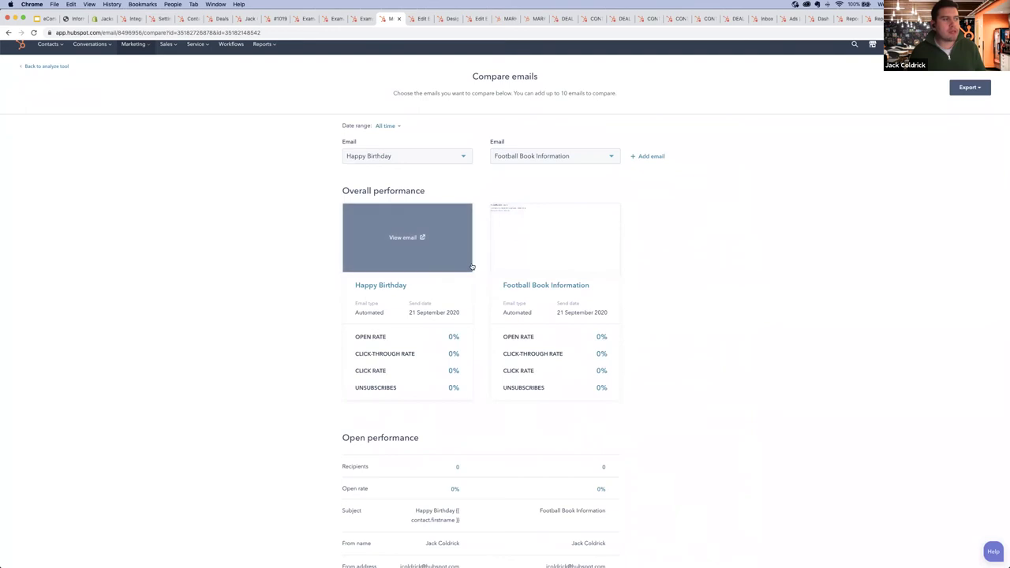
{"action": "scroll", "coordinate": [463, 247], "scroll_direction": "down", "scroll_amount": 3}
{"action": "scroll", "coordinate": [442, 318], "scroll_direction": "down", "scroll_amount": 1}
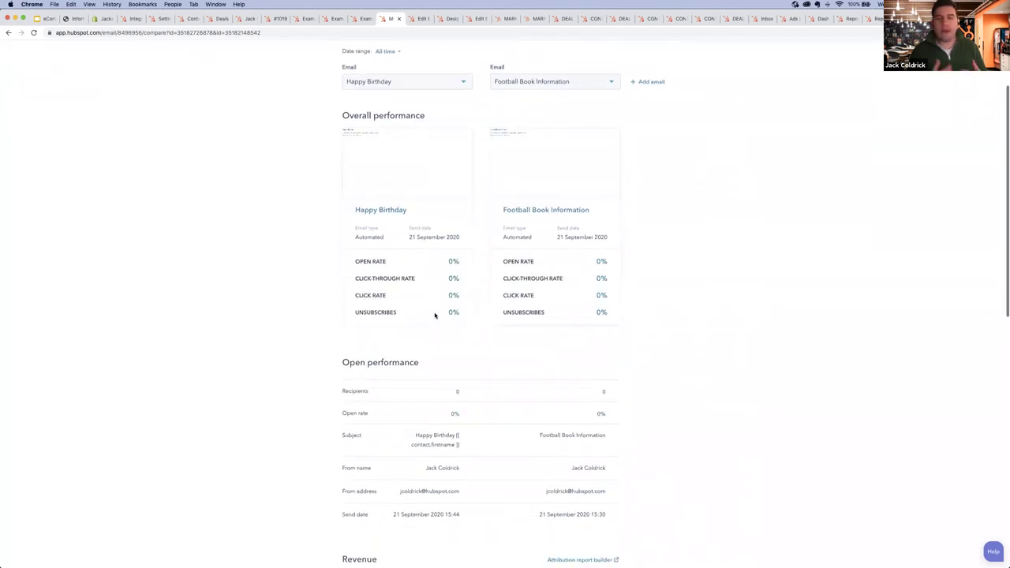
{"action": "scroll", "coordinate": [654, 140], "scroll_direction": "up", "scroll_amount": 3}
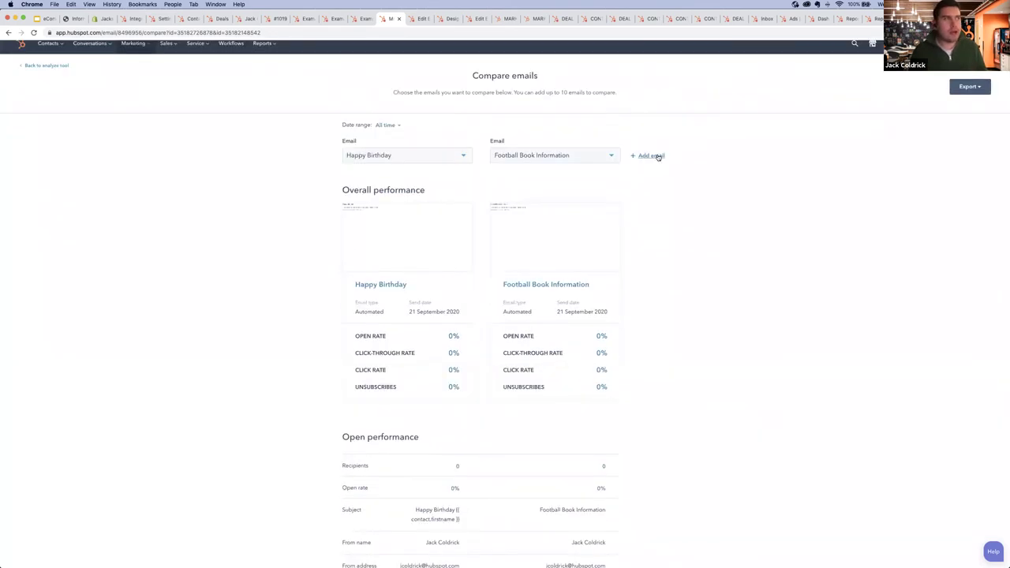
Step: Add the left-items-in-cart email and Example Email: Classic Editor as third and fourth
{"action": "left_click", "coordinate": [655, 155]}
{"action": "left_click", "coordinate": [660, 157]}
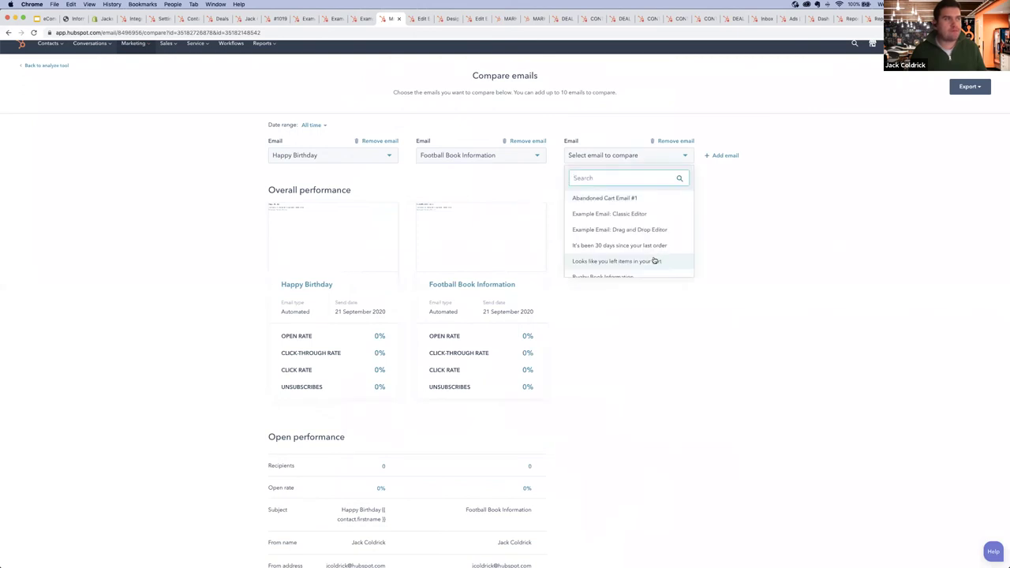
{"action": "left_click", "coordinate": [654, 260]}
{"action": "left_click", "coordinate": [725, 155]}
{"action": "left_click", "coordinate": [698, 156]}
{"action": "left_click", "coordinate": [686, 213]}
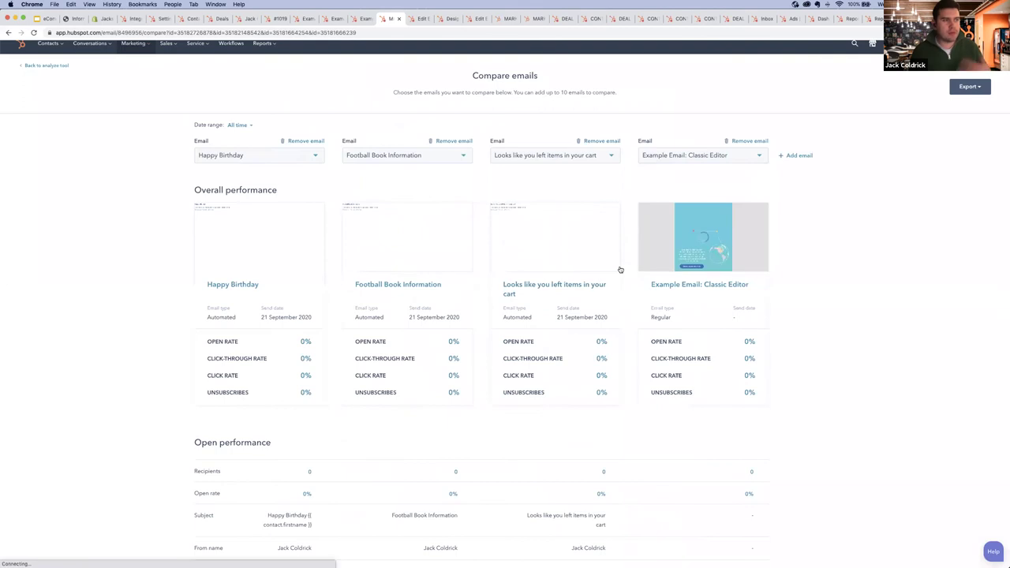
{"action": "scroll", "coordinate": [620, 270], "scroll_direction": "down", "scroll_amount": 2}
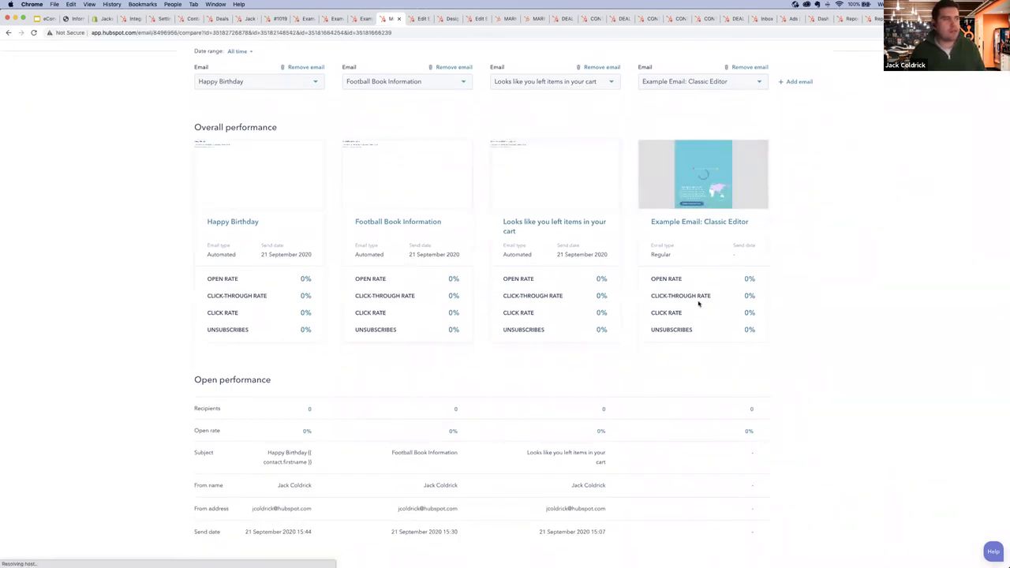
{"action": "scroll", "coordinate": [698, 304], "scroll_direction": "down", "scroll_amount": 8}
{"action": "scroll", "coordinate": [500, 323], "scroll_direction": "down", "scroll_amount": 5}
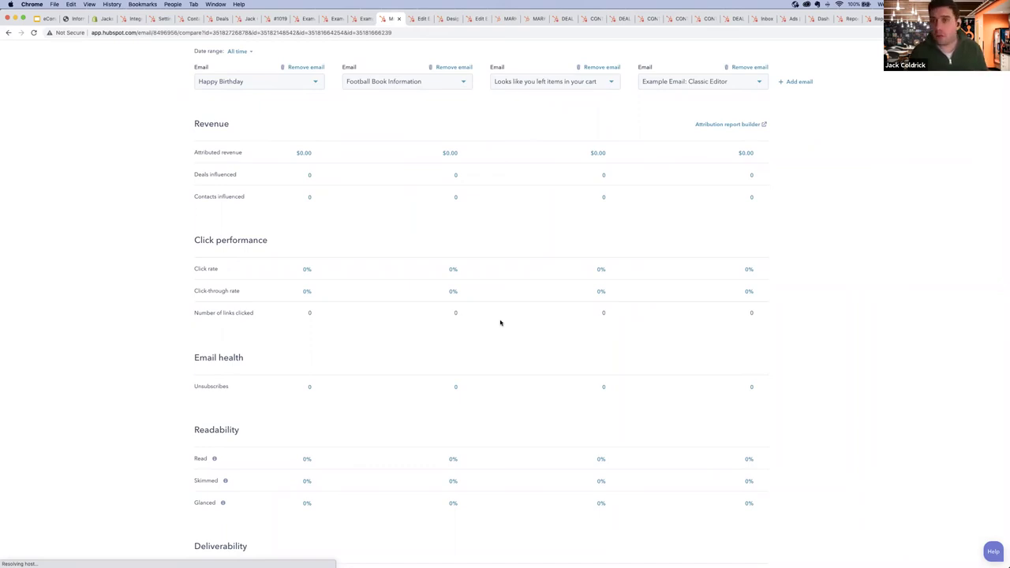
{"action": "left_click", "coordinate": [418, 22]}
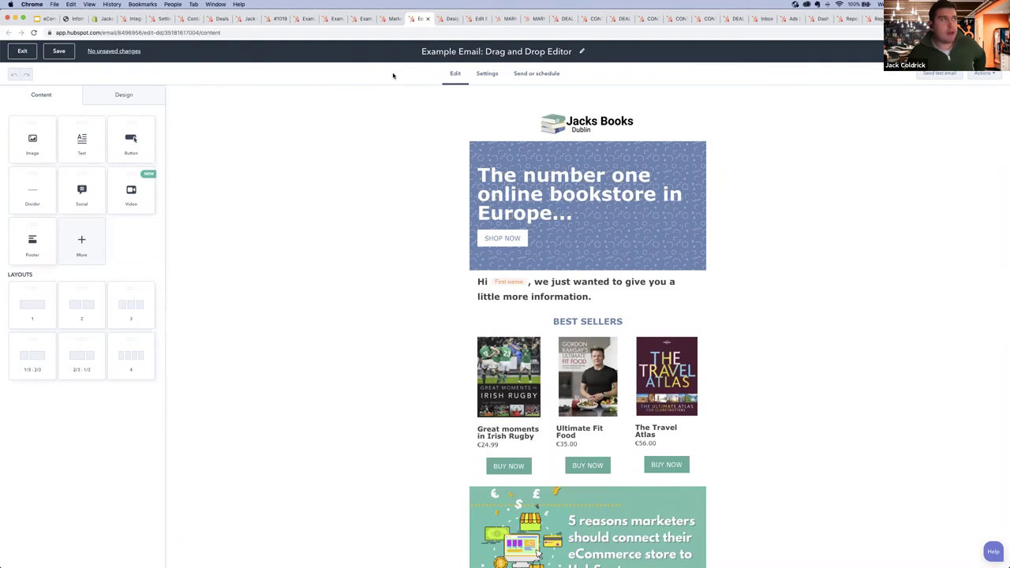
{"action": "scroll", "coordinate": [467, 155], "scroll_direction": "down", "scroll_amount": 4}
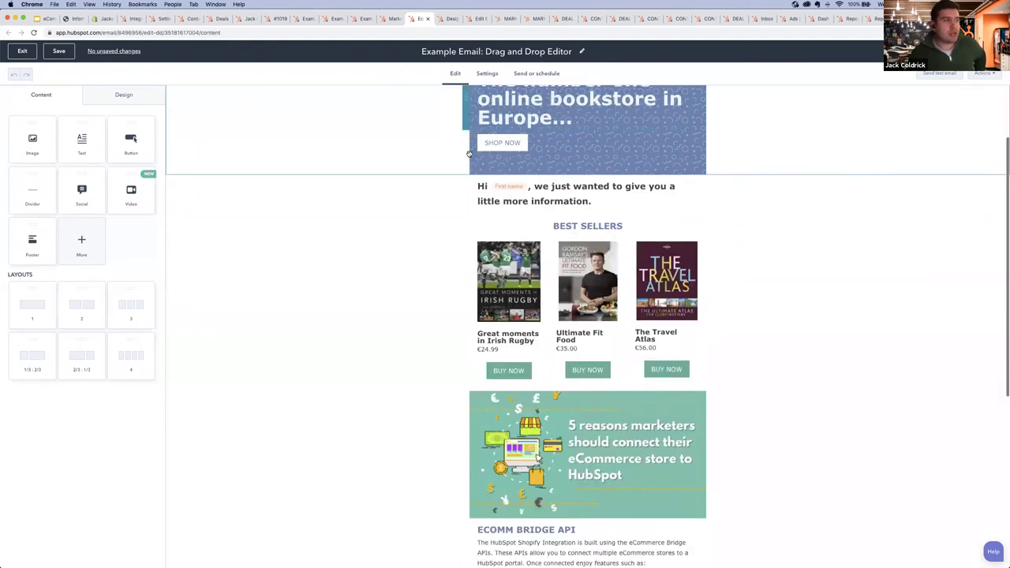
{"action": "scroll", "coordinate": [468, 155], "scroll_direction": "down", "scroll_amount": 5}
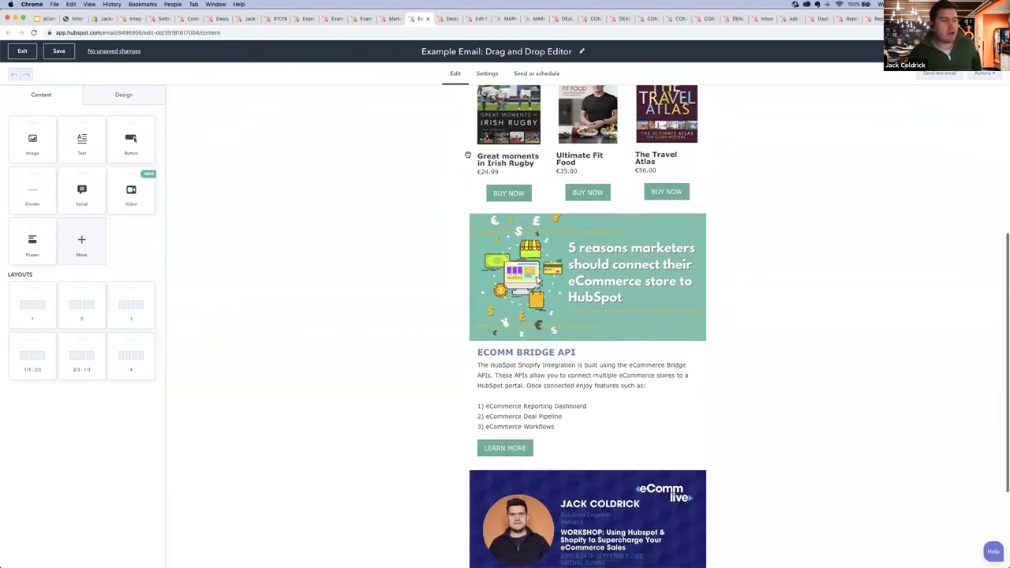
{"action": "scroll", "coordinate": [468, 154], "scroll_direction": "up", "scroll_amount": 7}
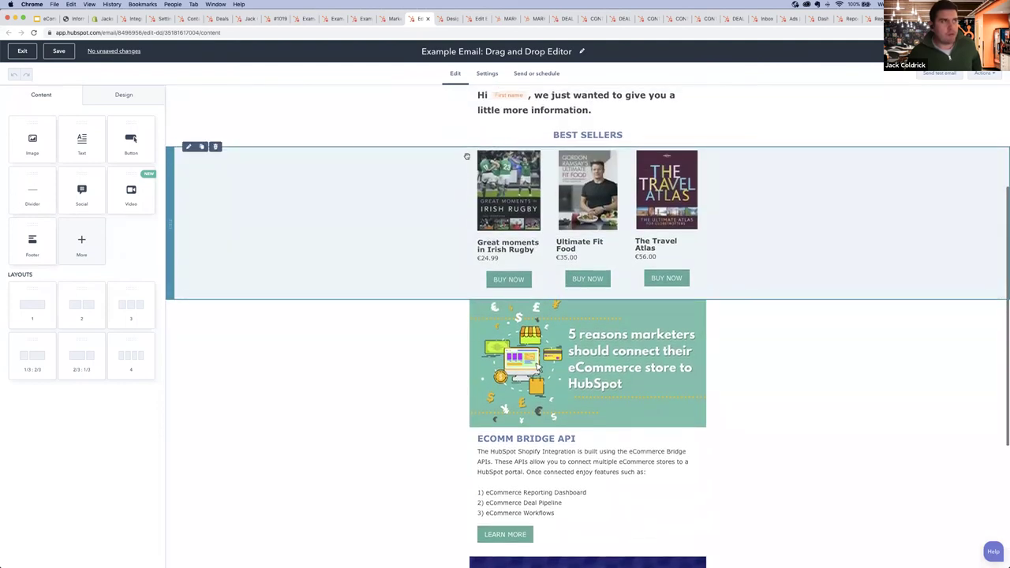
{"action": "scroll", "coordinate": [467, 154], "scroll_direction": "up", "scroll_amount": 2}
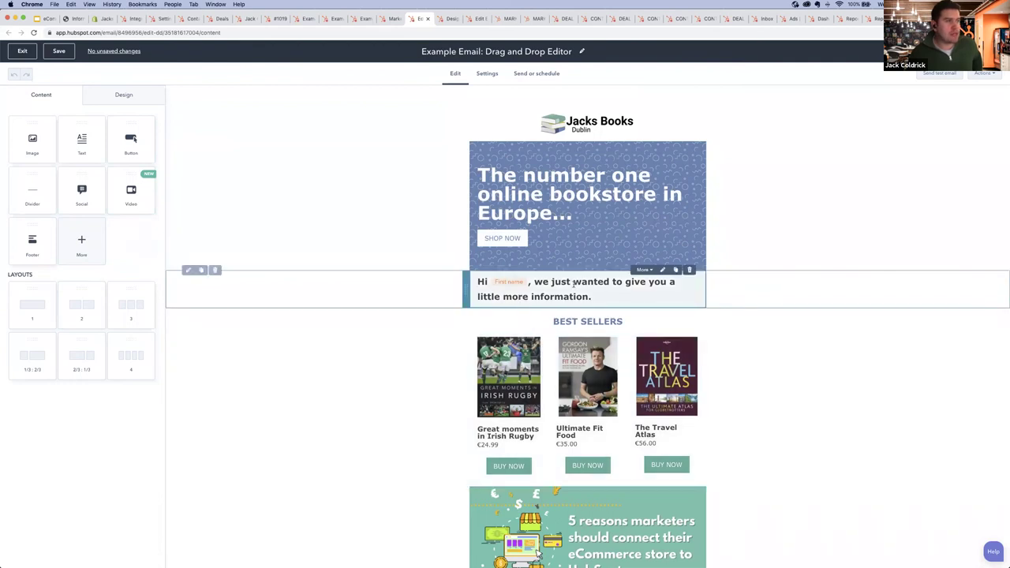
Step: Insert a three-column row under the hero banner with an image block in the first column
{"action": "left_click_drag", "start_coordinate": [477, 291], "coordinate": [503, 318]}
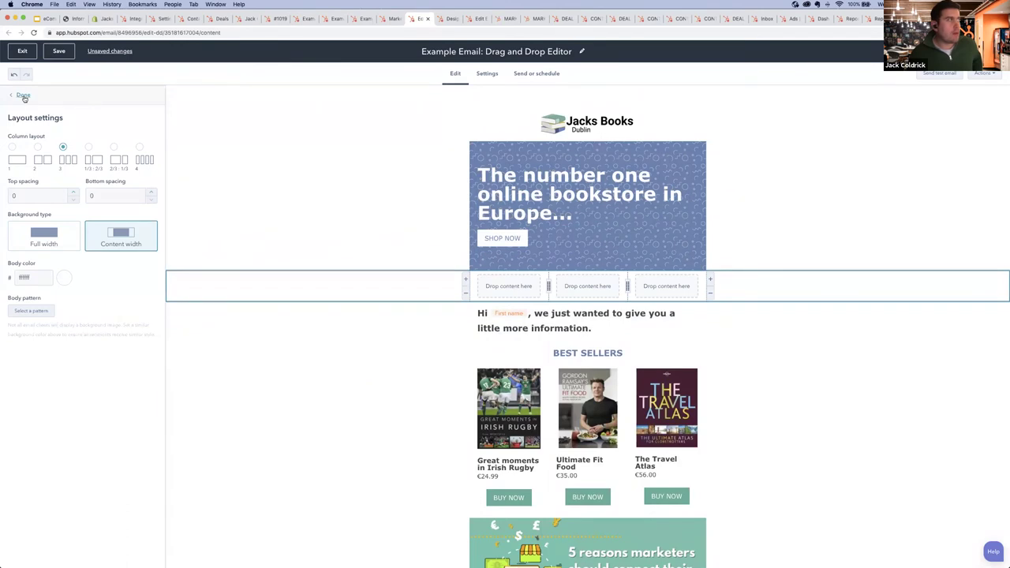
{"action": "left_click", "coordinate": [23, 98]}
{"action": "left_click_drag", "start_coordinate": [33, 142], "coordinate": [512, 289]}
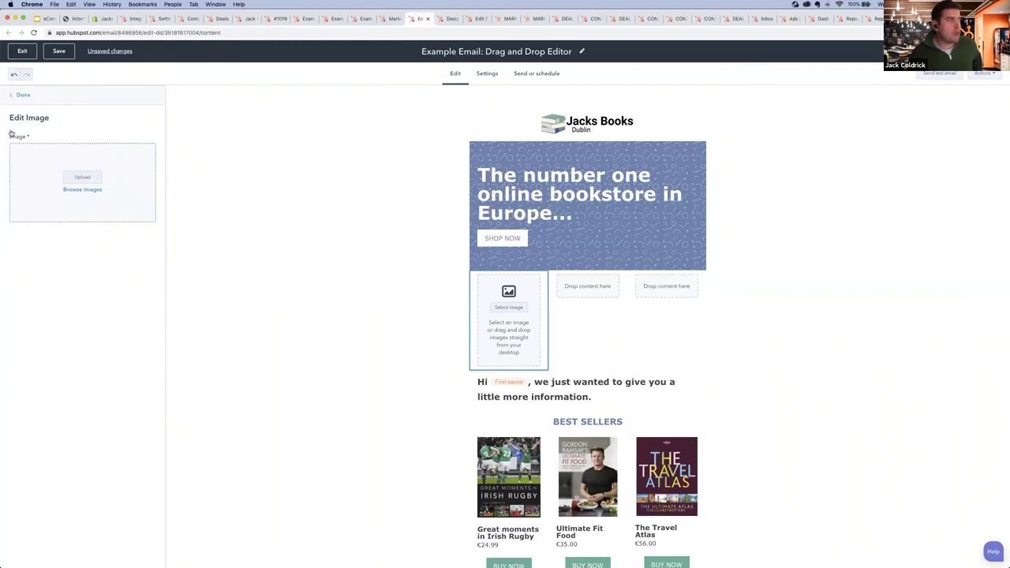
{"action": "left_click", "coordinate": [22, 95]}
Step: Add social media follow links under the banner and a new button below the image row
{"action": "left_click_drag", "start_coordinate": [78, 176], "coordinate": [585, 270]}
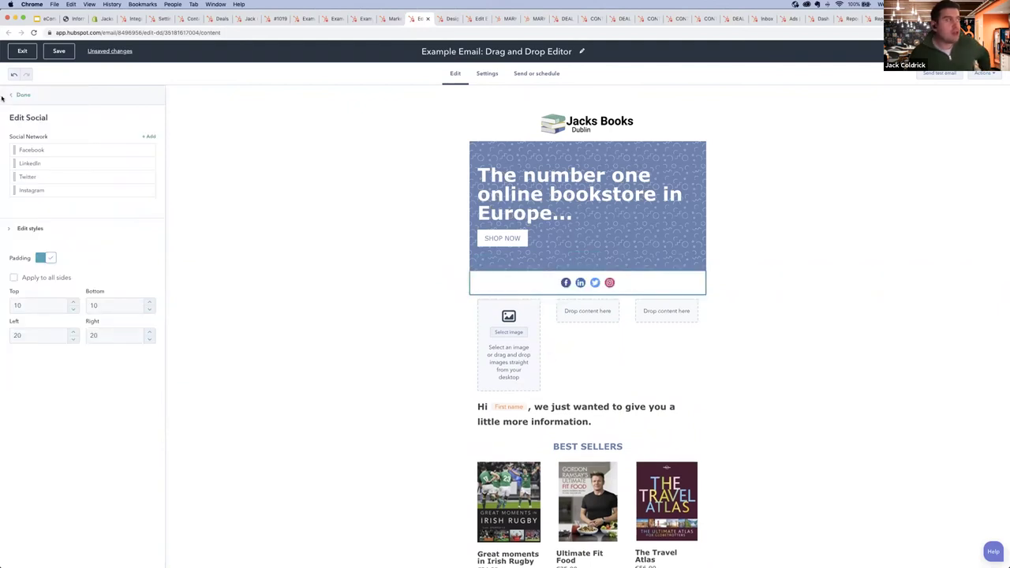
{"action": "left_click", "coordinate": [23, 94]}
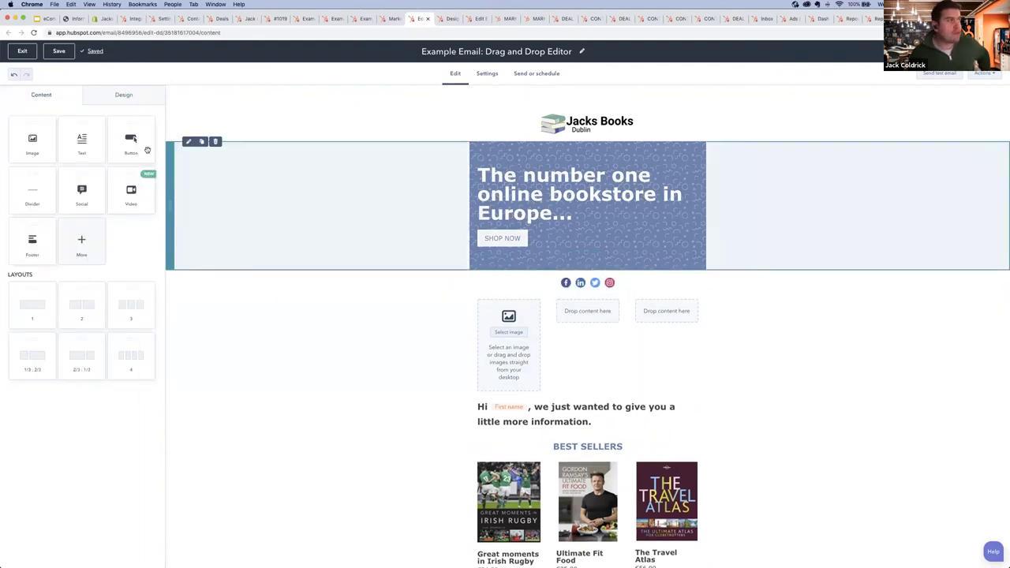
{"action": "left_click_drag", "start_coordinate": [131, 142], "coordinate": [582, 397]}
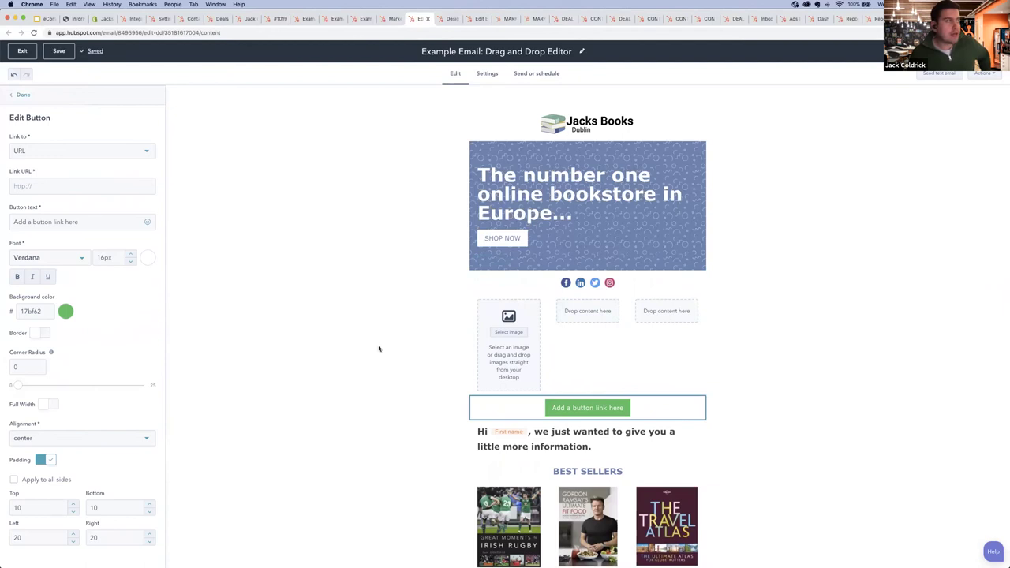
Step: Give the new button a light red (E06666) background and the label 'Click here'
{"action": "left_click", "coordinate": [479, 352]}
{"action": "left_click", "coordinate": [552, 407]}
{"action": "left_click", "coordinate": [65, 310]}
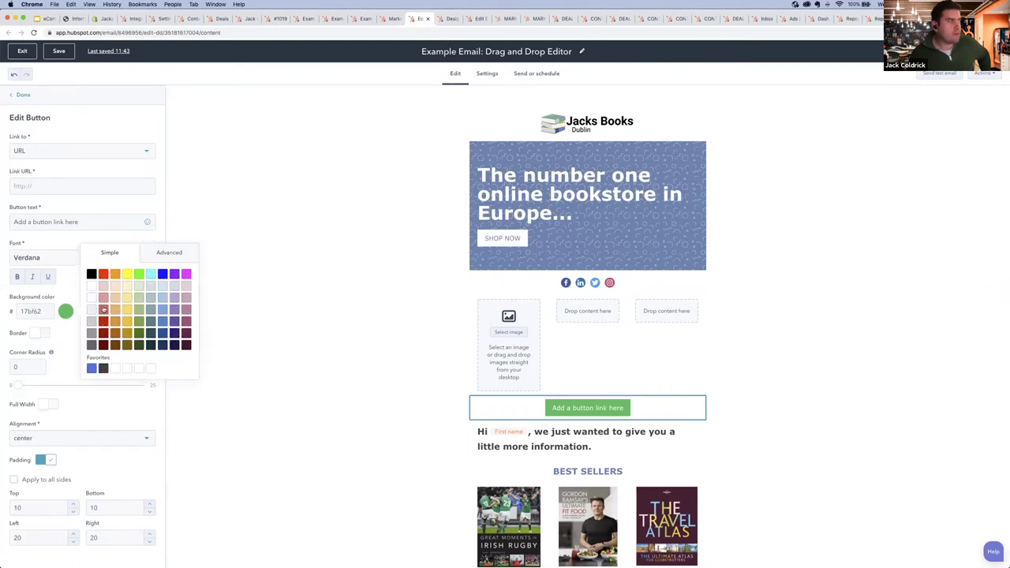
{"action": "left_click", "coordinate": [103, 308]}
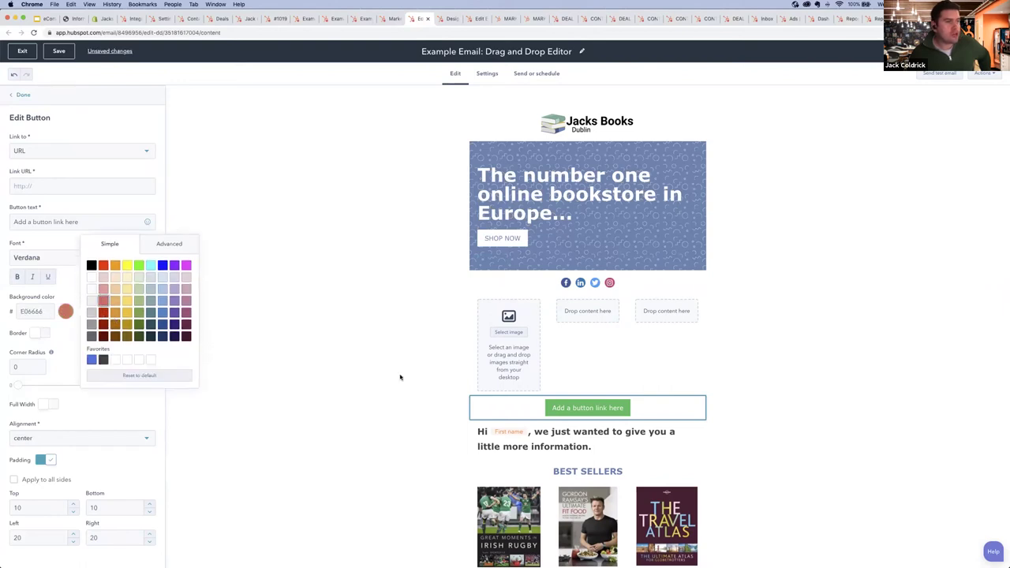
{"action": "left_click", "coordinate": [77, 187]}
{"action": "left_click", "coordinate": [61, 222]}
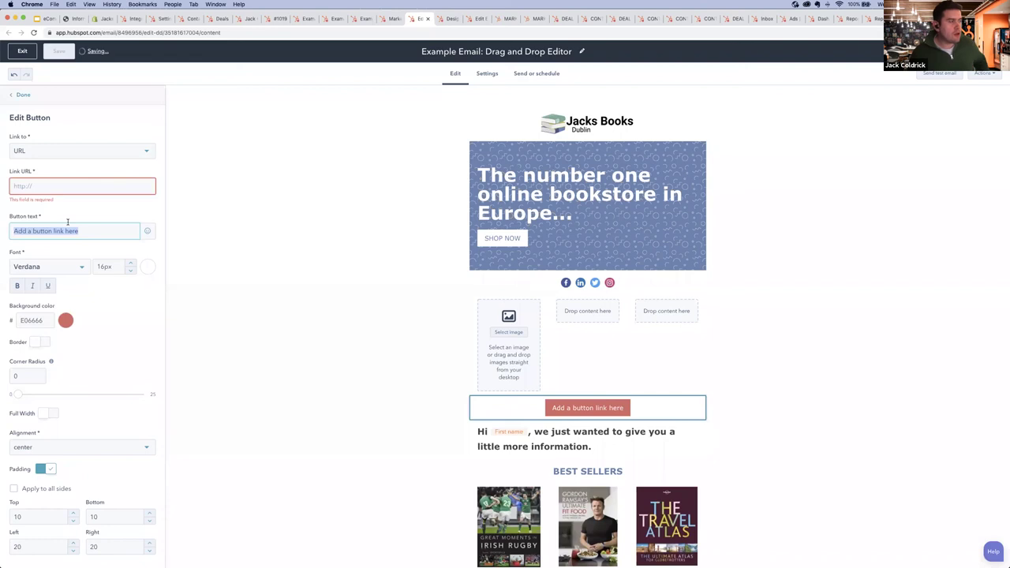
{"action": "type", "text": "Click here"}
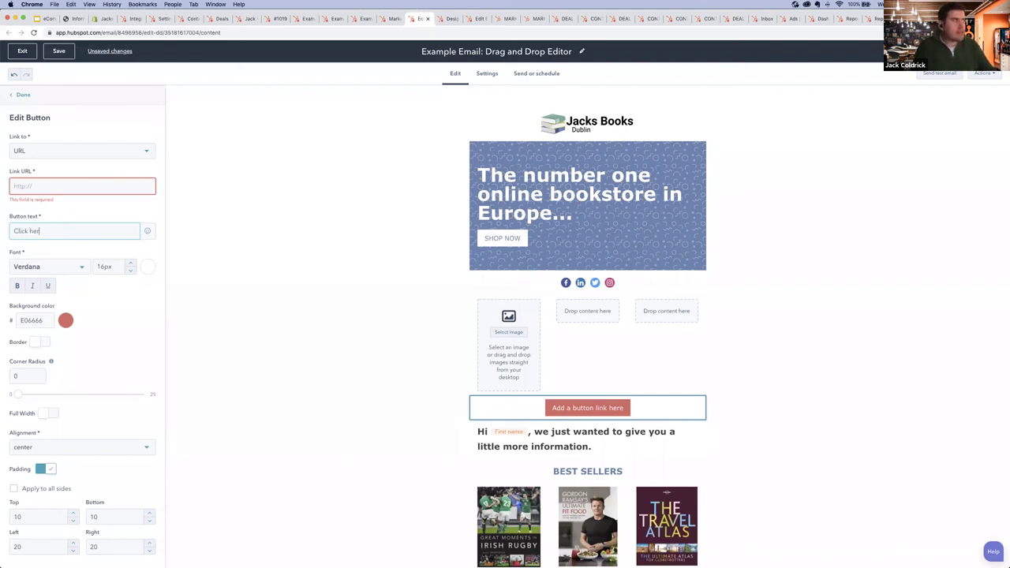
{"action": "scroll", "coordinate": [425, 309], "scroll_direction": "down", "scroll_amount": 3}
{"action": "left_click", "coordinate": [426, 310]}
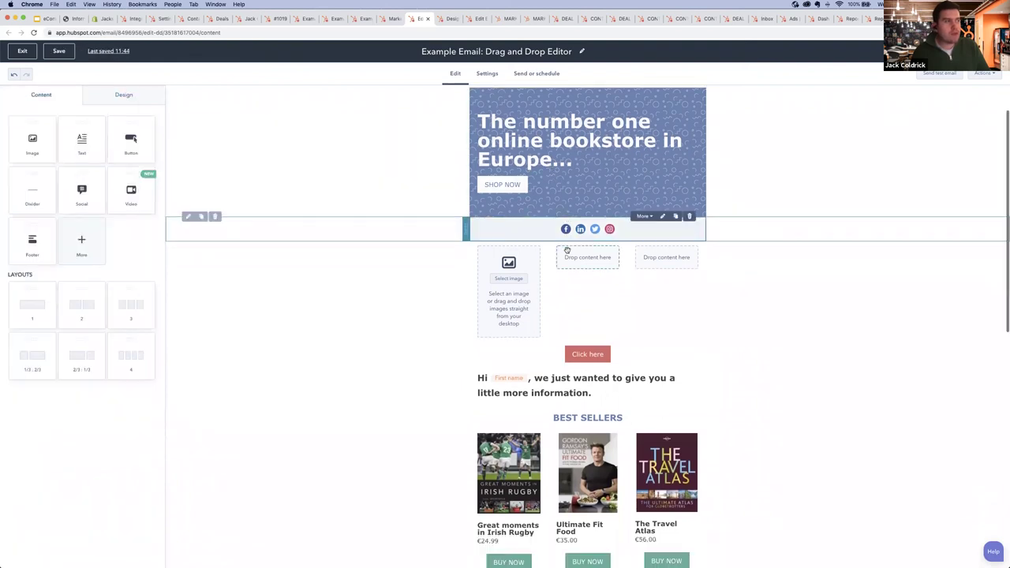
{"action": "scroll", "coordinate": [566, 249], "scroll_direction": "down", "scroll_amount": 3}
{"action": "left_click", "coordinate": [592, 284]}
{"action": "left_click_drag", "start_coordinate": [592, 285], "coordinate": [471, 272]}
{"action": "left_click", "coordinate": [550, 270]}
{"action": "left_click", "coordinate": [753, 95]}
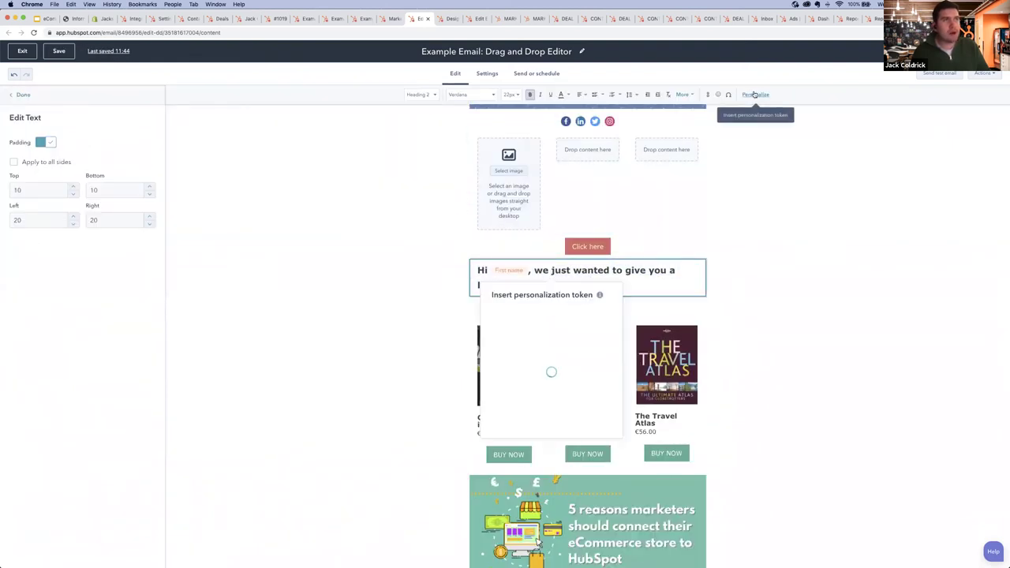
{"action": "left_click", "coordinate": [508, 330]}
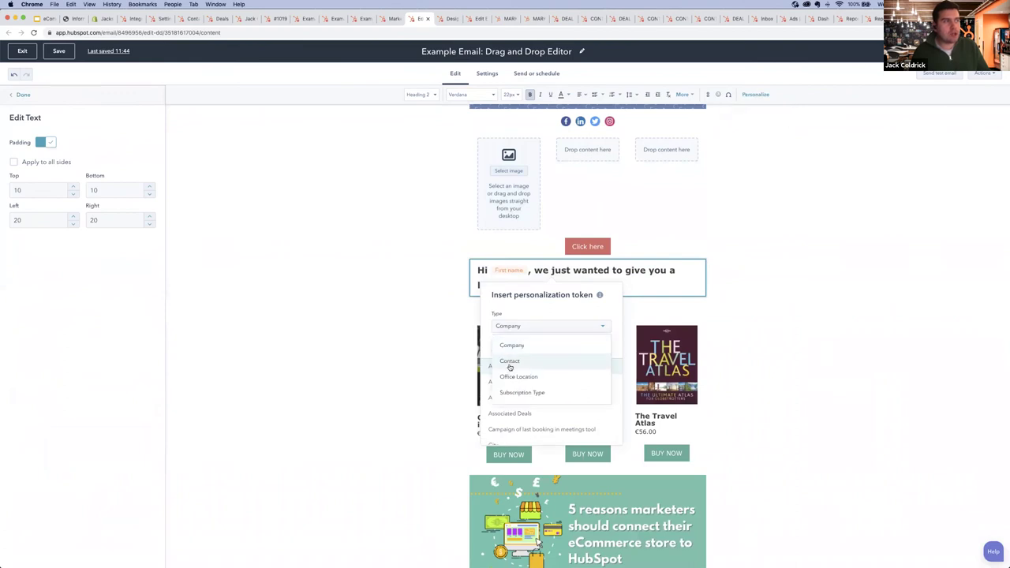
{"action": "left_click", "coordinate": [517, 359]}
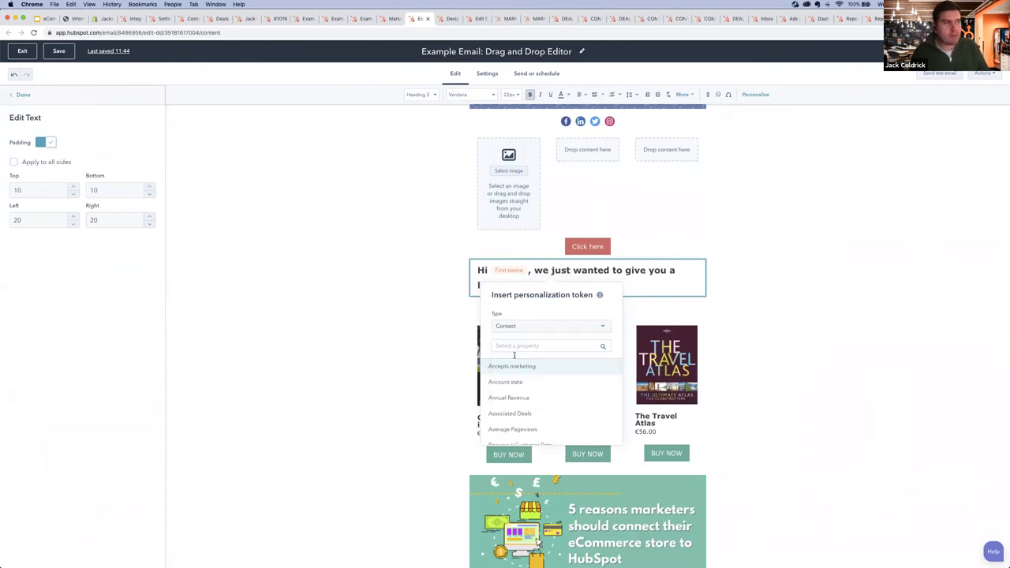
{"action": "left_click", "coordinate": [521, 345]}
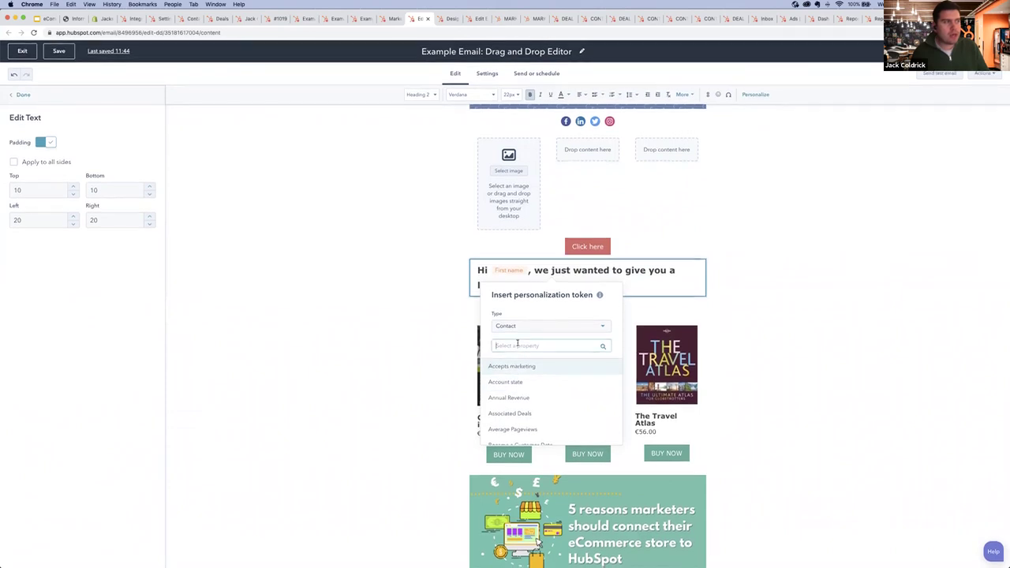
{"action": "type", "text": "fir"}
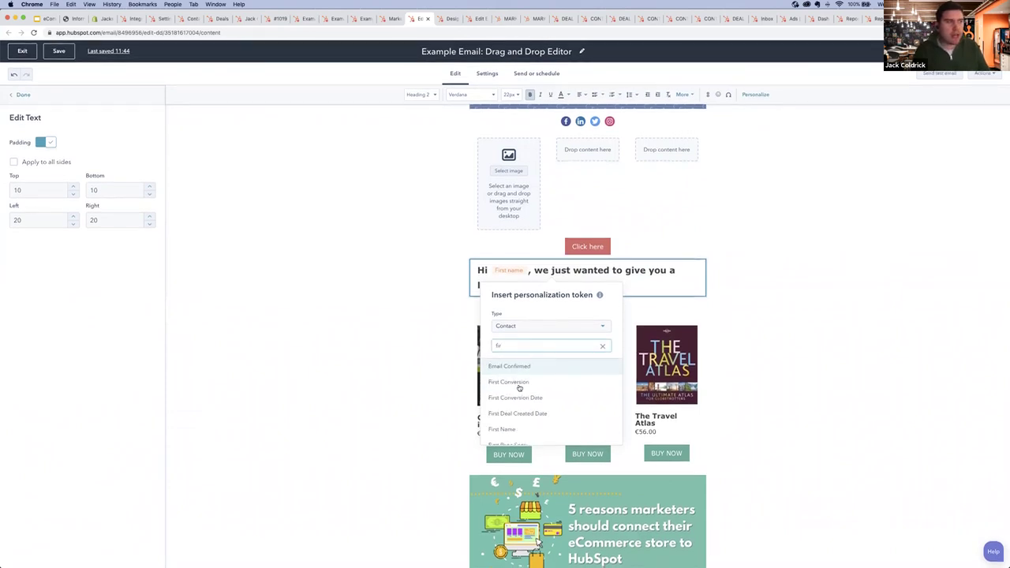
{"action": "left_click", "coordinate": [802, 299]}
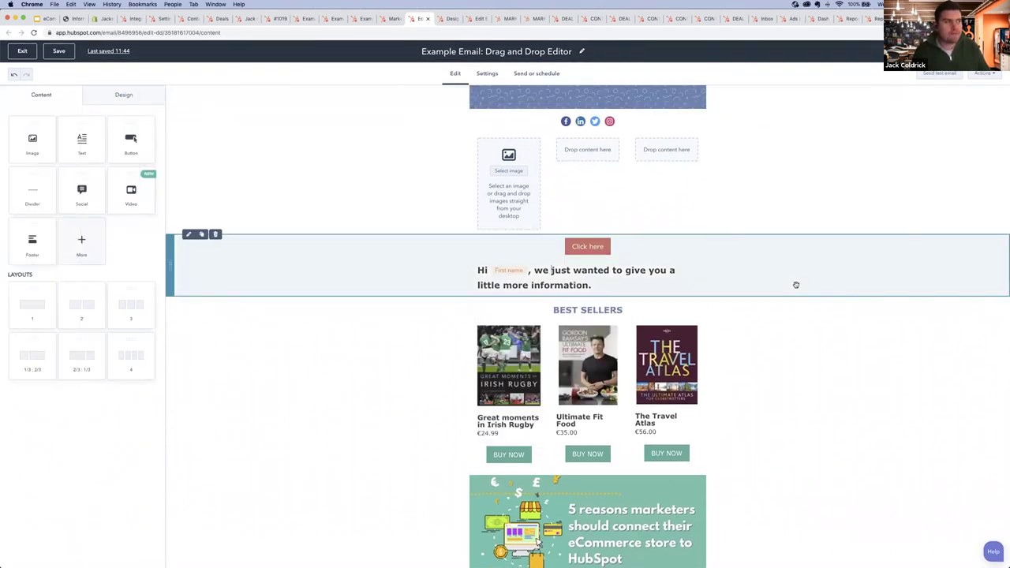
{"action": "scroll", "coordinate": [793, 286], "scroll_direction": "up", "scroll_amount": 2}
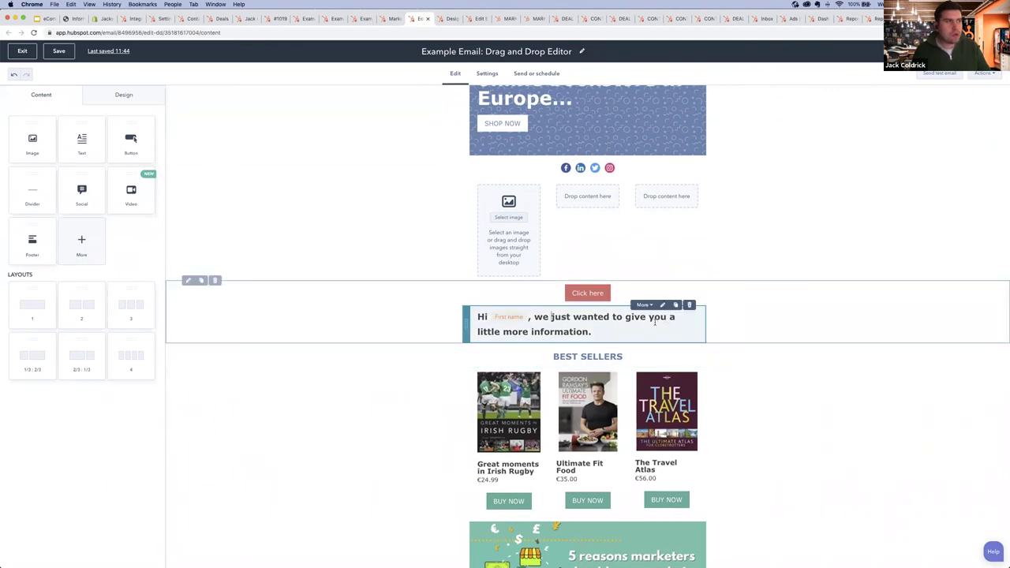
{"action": "left_click", "coordinate": [646, 306]}
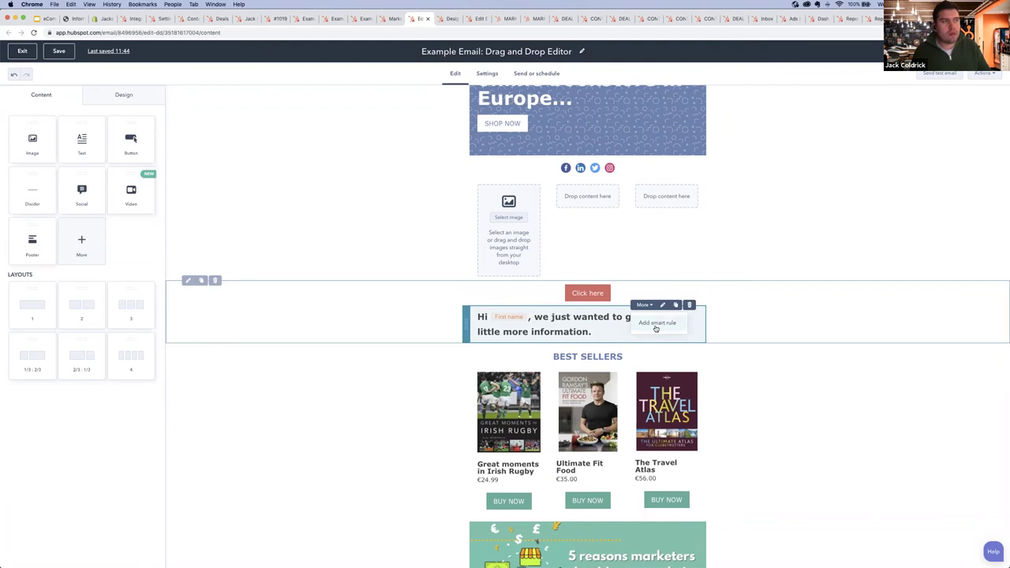
{"action": "left_click", "coordinate": [655, 324]}
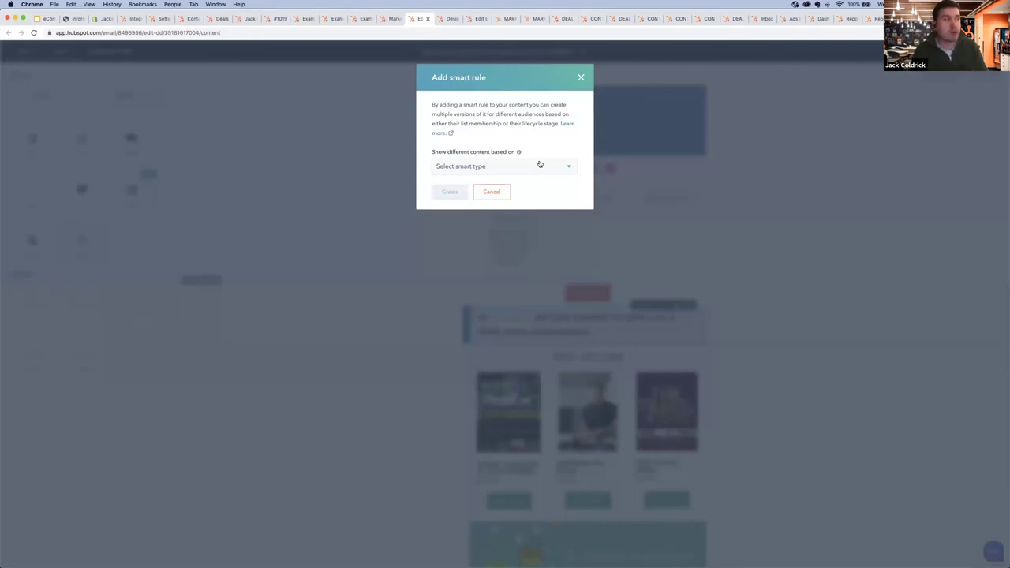
{"action": "left_click", "coordinate": [539, 164]}
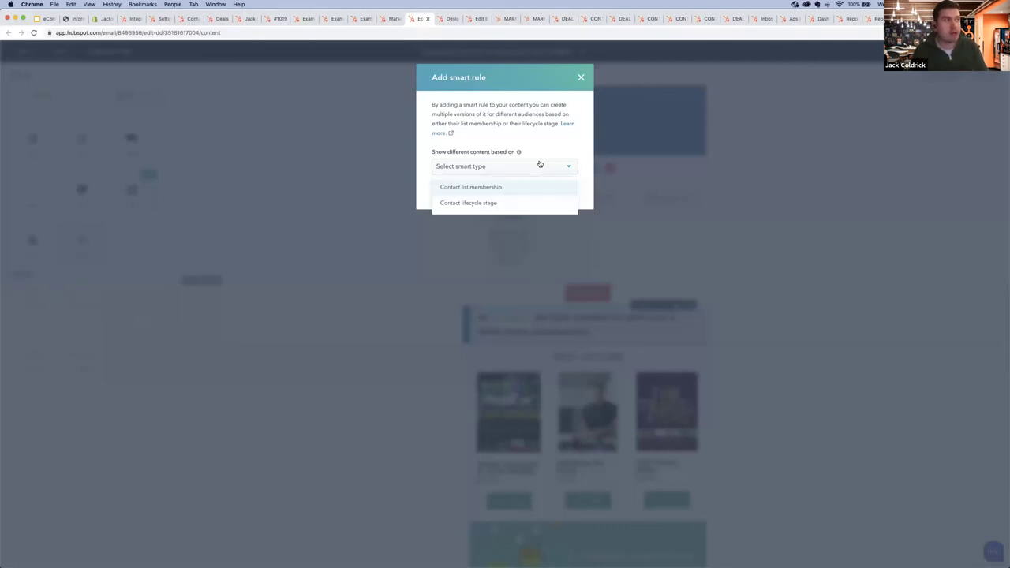
{"action": "left_click", "coordinate": [472, 189]}
{"action": "left_click", "coordinate": [474, 187]}
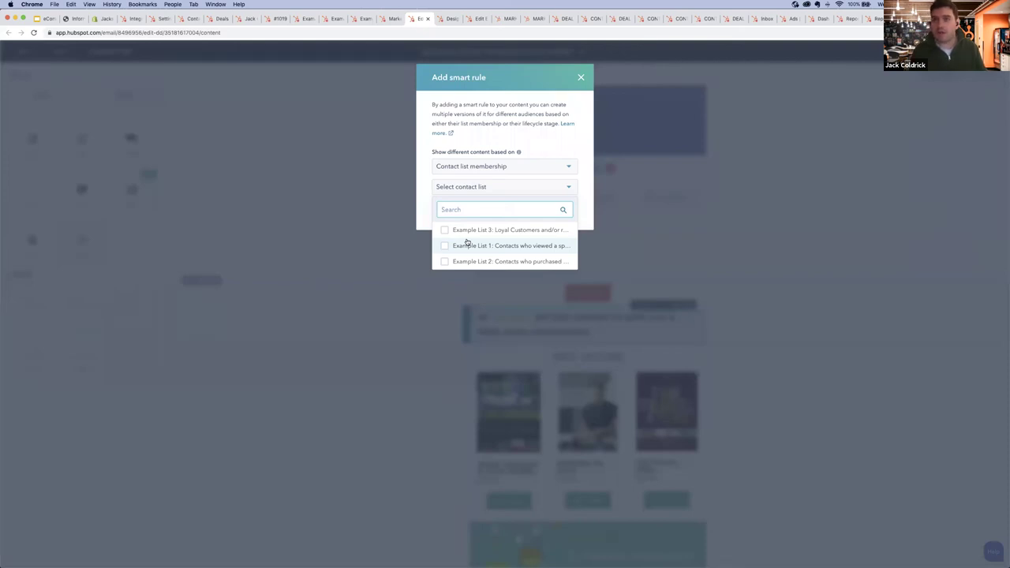
{"action": "left_click", "coordinate": [582, 79]}
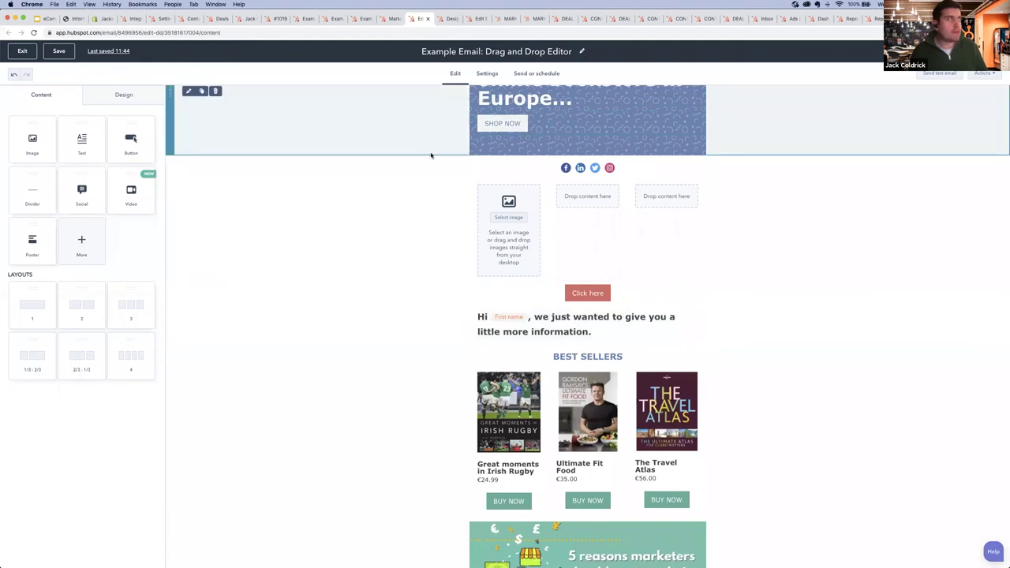
Step: Show the email's settings and select the subject line 'Hello, {{ contact.firstname }}'
{"action": "left_click", "coordinate": [495, 75]}
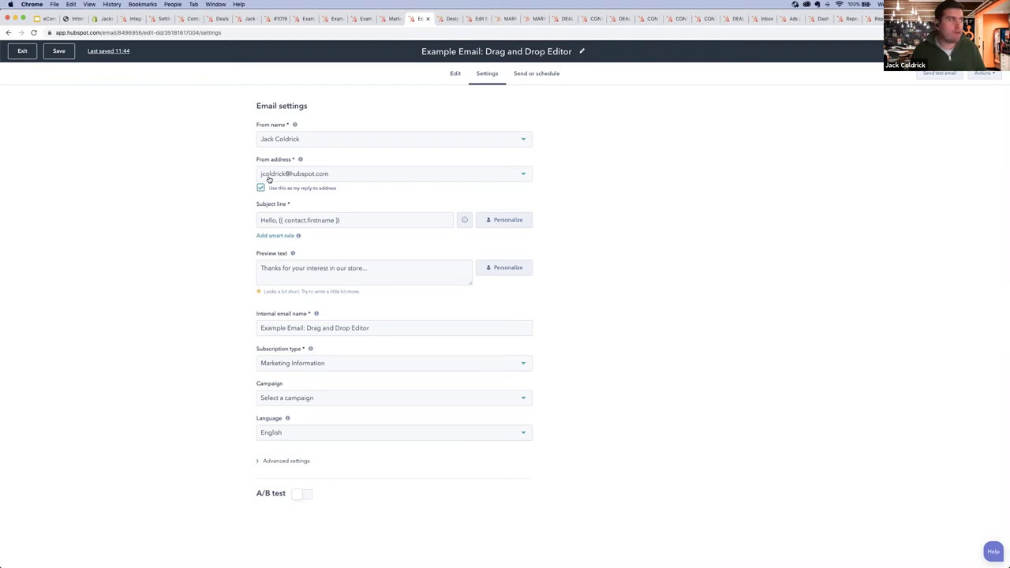
{"action": "left_click_drag", "start_coordinate": [340, 220], "coordinate": [215, 223]}
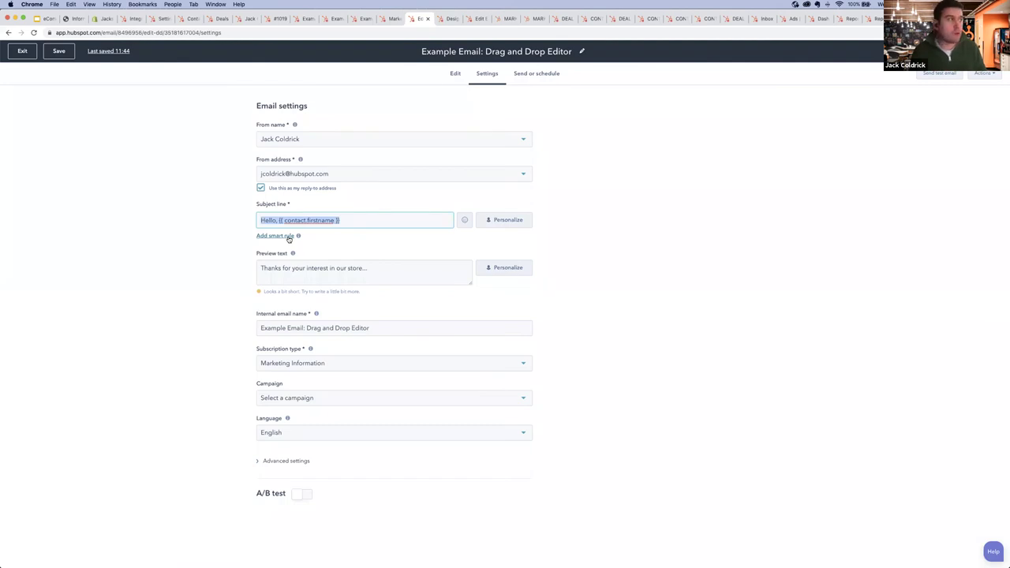
Step: Start an A/B test for the email with a second variation named 'Variant B'
{"action": "left_click", "coordinate": [300, 495]}
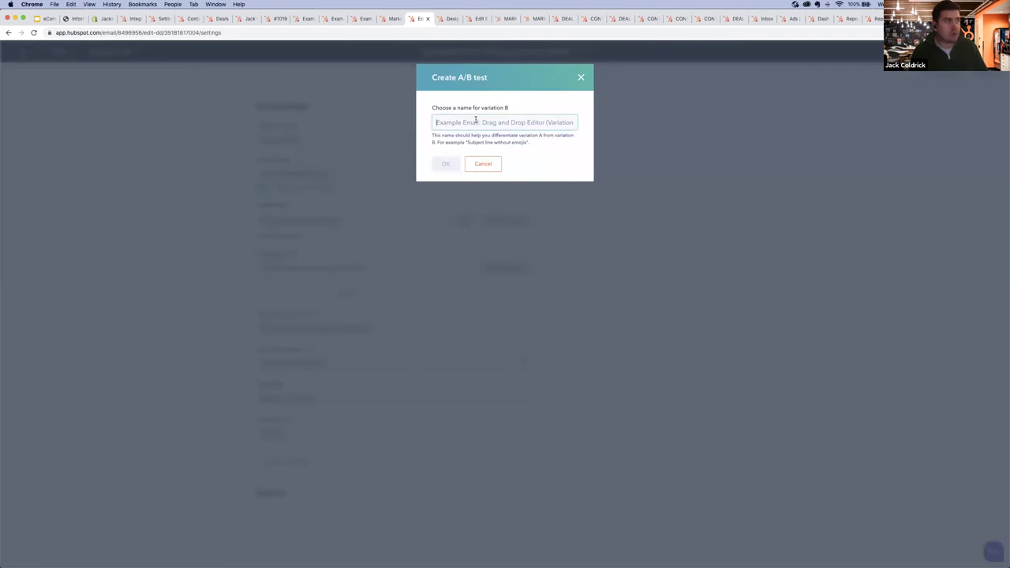
{"action": "type", "text": "Variant B"}
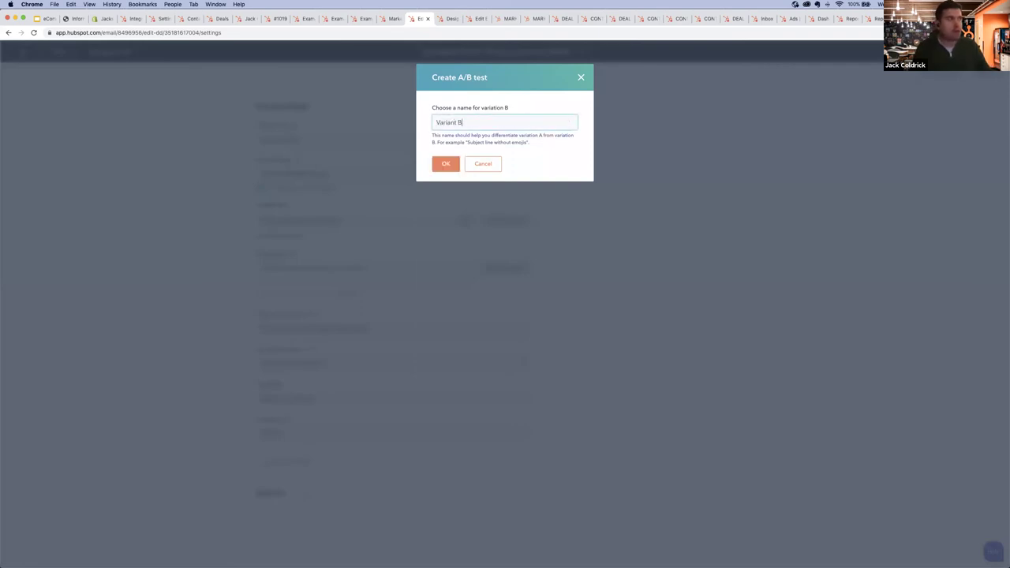
{"action": "left_click", "coordinate": [453, 163]}
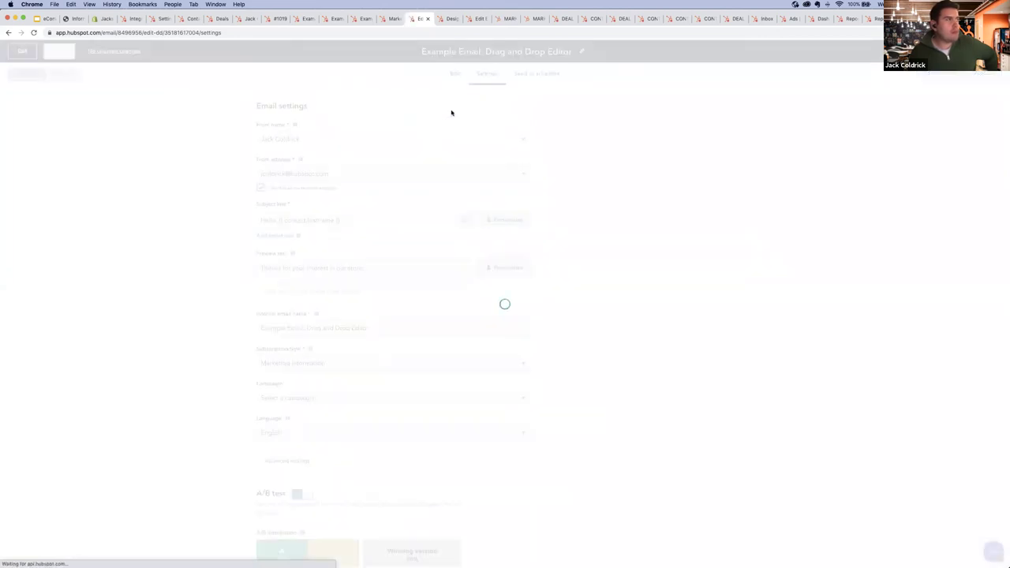
Step: Keep Open rate as the winning metric and cut the test duration to 1 hour
{"action": "scroll", "coordinate": [323, 384], "scroll_direction": "down", "scroll_amount": 3}
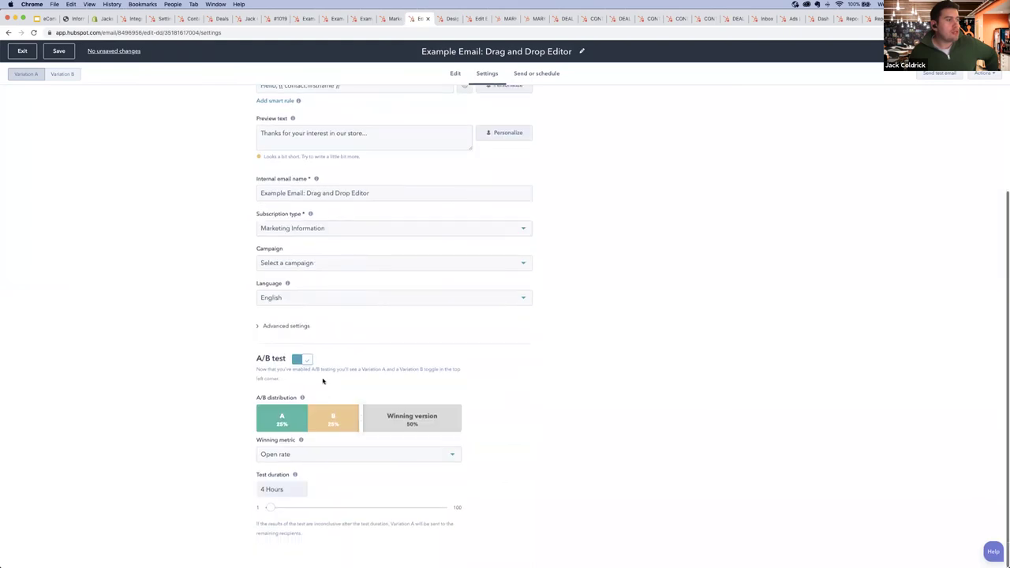
{"action": "mouse_move", "coordinate": [362, 413]}
{"action": "left_mouse_down"}
{"action": "mouse_move", "coordinate": [378, 412]}
{"action": "mouse_move", "coordinate": [336, 414]}
{"action": "mouse_move", "coordinate": [358, 415]}
{"action": "left_mouse_up"}
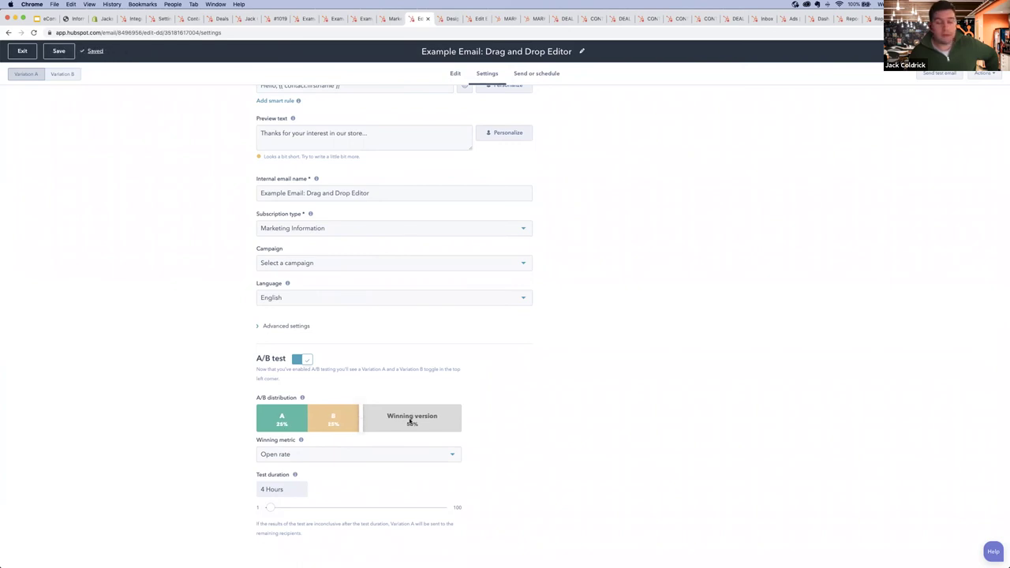
{"action": "left_click", "coordinate": [395, 452]}
{"action": "left_click", "coordinate": [619, 460]}
{"action": "mouse_move", "coordinate": [272, 507]}
{"action": "left_mouse_down"}
{"action": "mouse_move", "coordinate": [371, 508]}
{"action": "mouse_move", "coordinate": [264, 507]}
{"action": "left_mouse_up"}
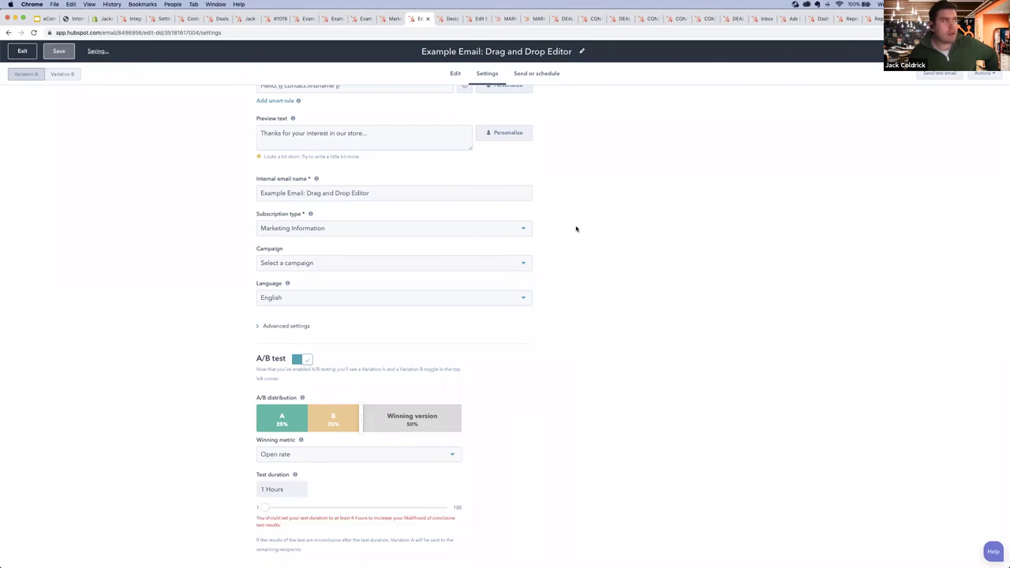
{"action": "scroll", "coordinate": [570, 232], "scroll_direction": "up", "scroll_amount": 5}
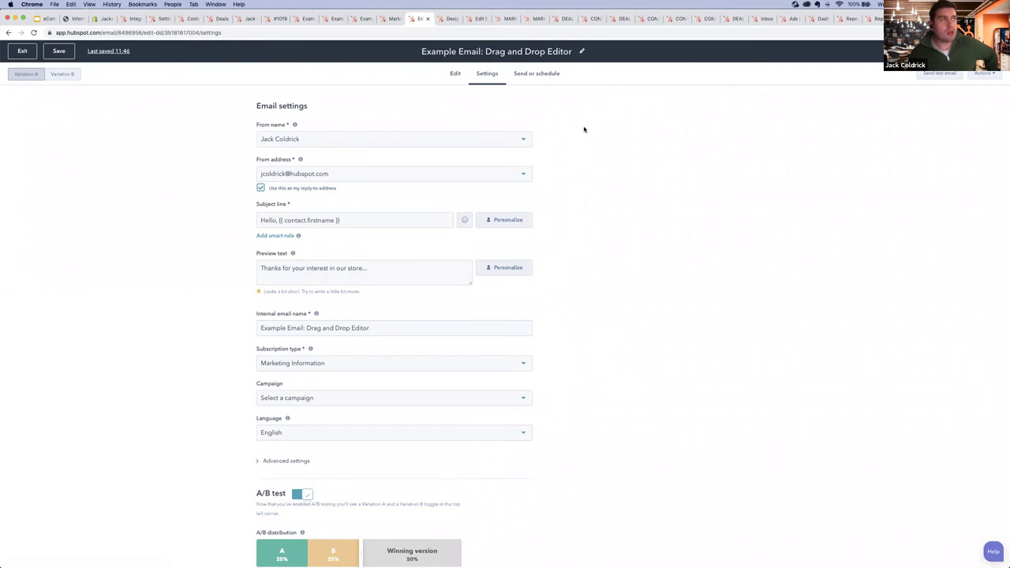
Step: Check the test-email contact list without sending, then preview the email on desktop and mobile
{"action": "left_click", "coordinate": [931, 74]}
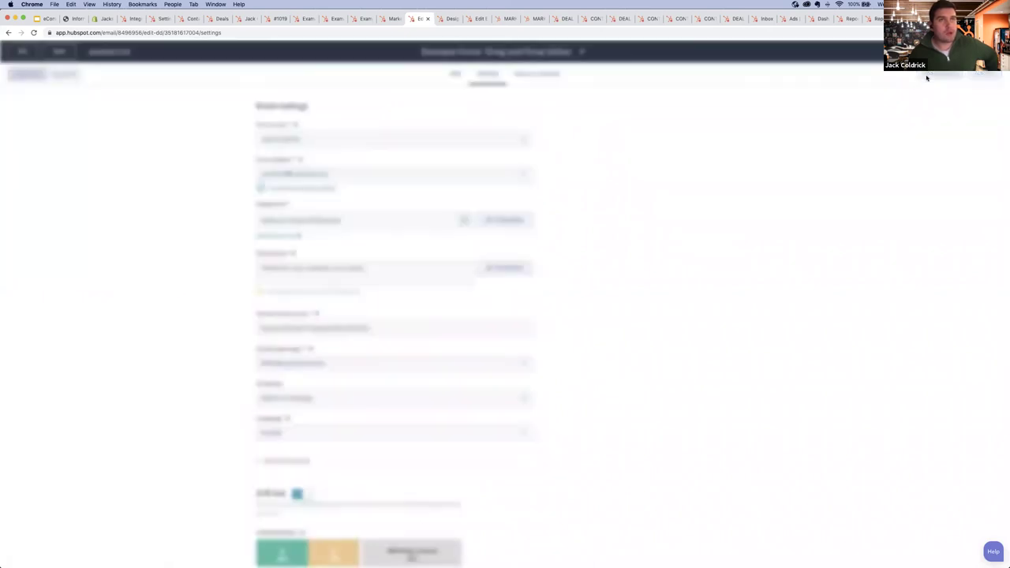
{"action": "left_click", "coordinate": [798, 167]}
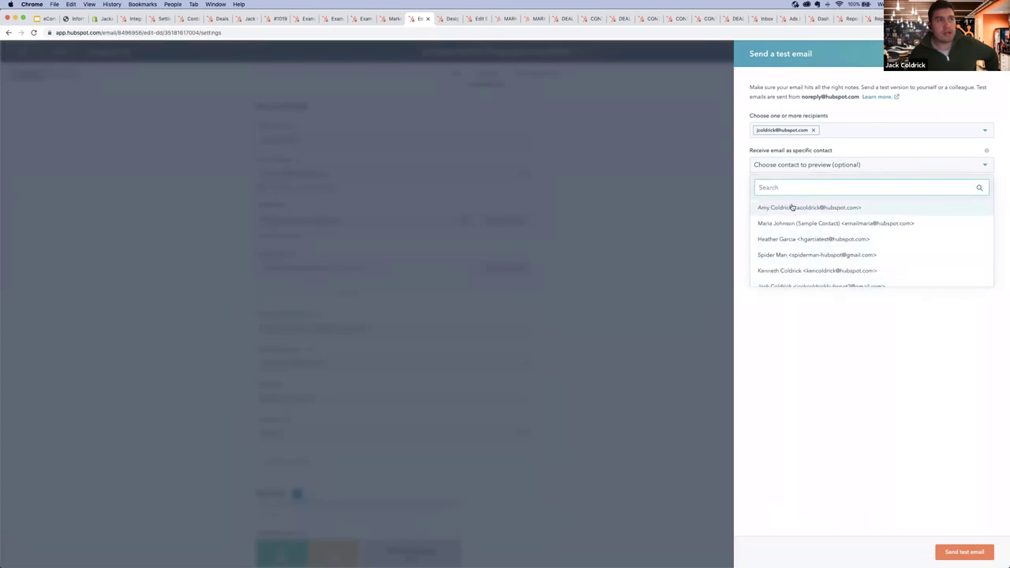
{"action": "left_click", "coordinate": [824, 383]}
{"action": "left_click", "coordinate": [944, 57]}
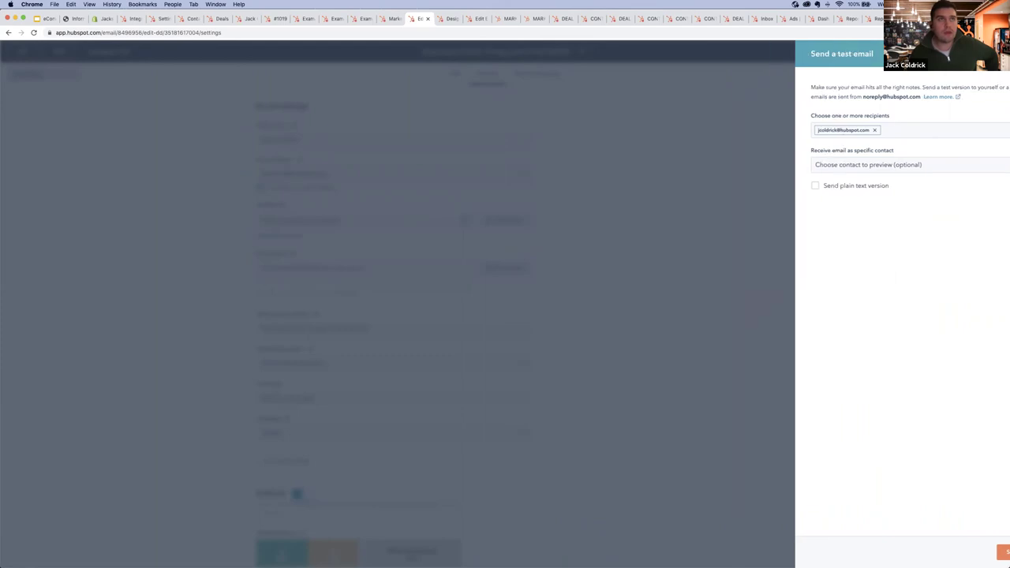
{"action": "left_click", "coordinate": [970, 79]}
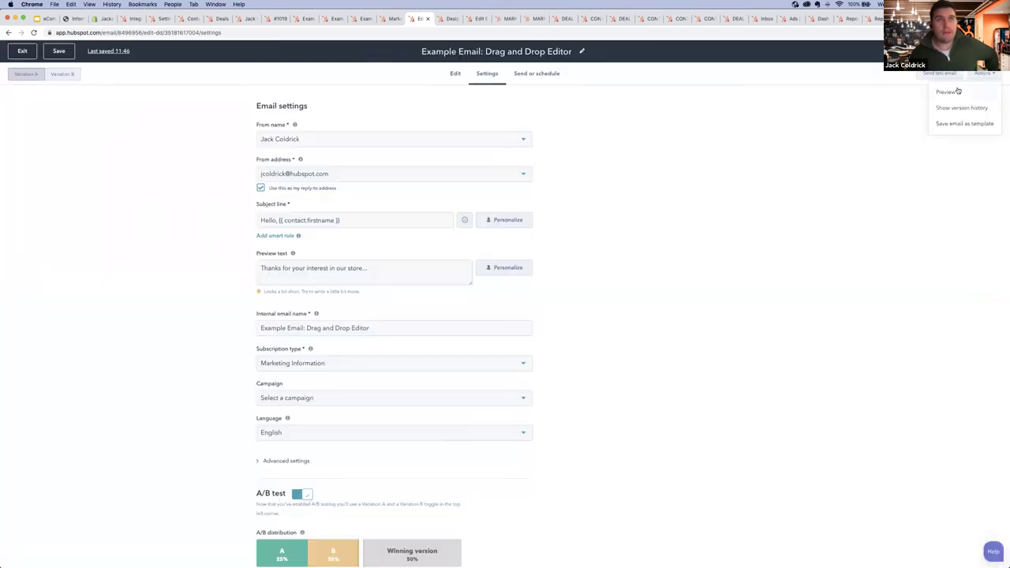
{"action": "left_click", "coordinate": [946, 92]}
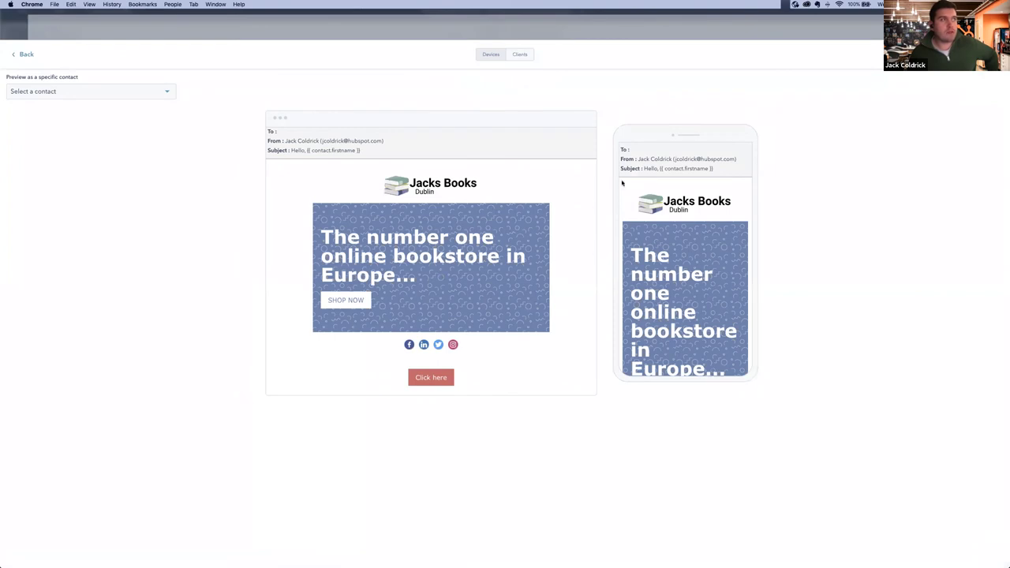
Step: Switch the preview to email client renderings and preview the email as a chosen contact
{"action": "left_click", "coordinate": [520, 54]}
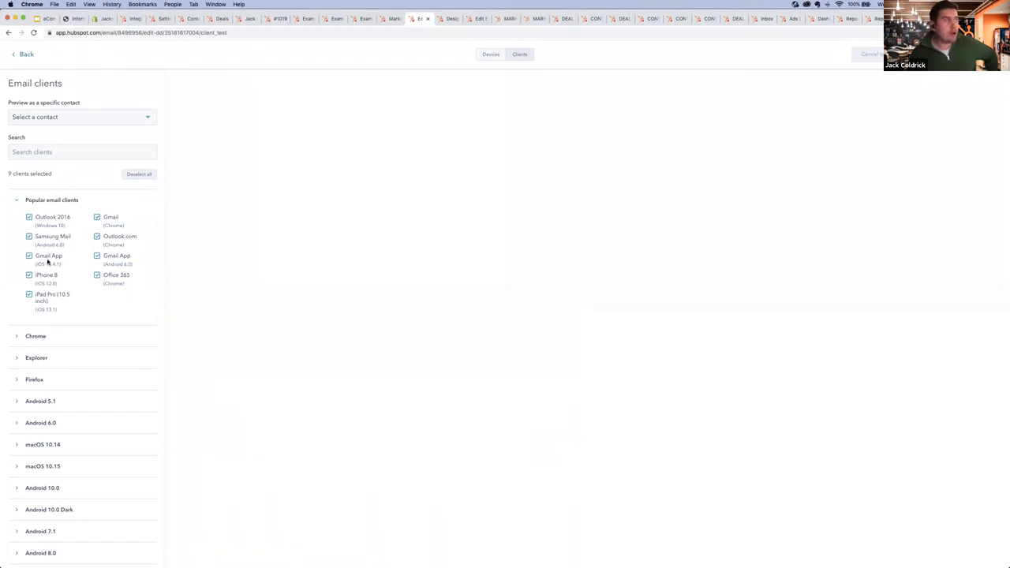
{"action": "scroll", "coordinate": [71, 272], "scroll_direction": "down", "scroll_amount": 5}
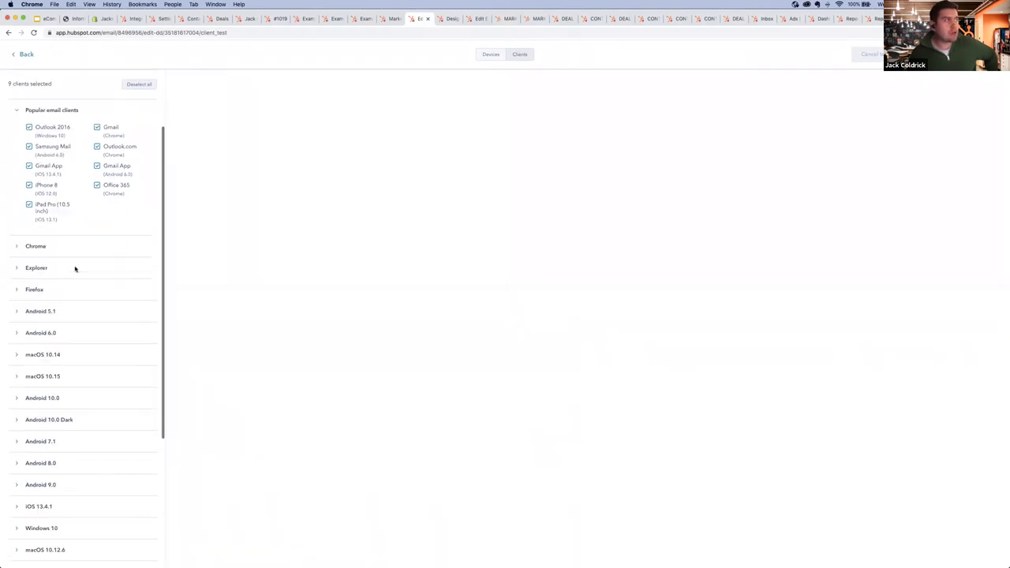
{"action": "scroll", "coordinate": [76, 296], "scroll_direction": "up", "scroll_amount": 5}
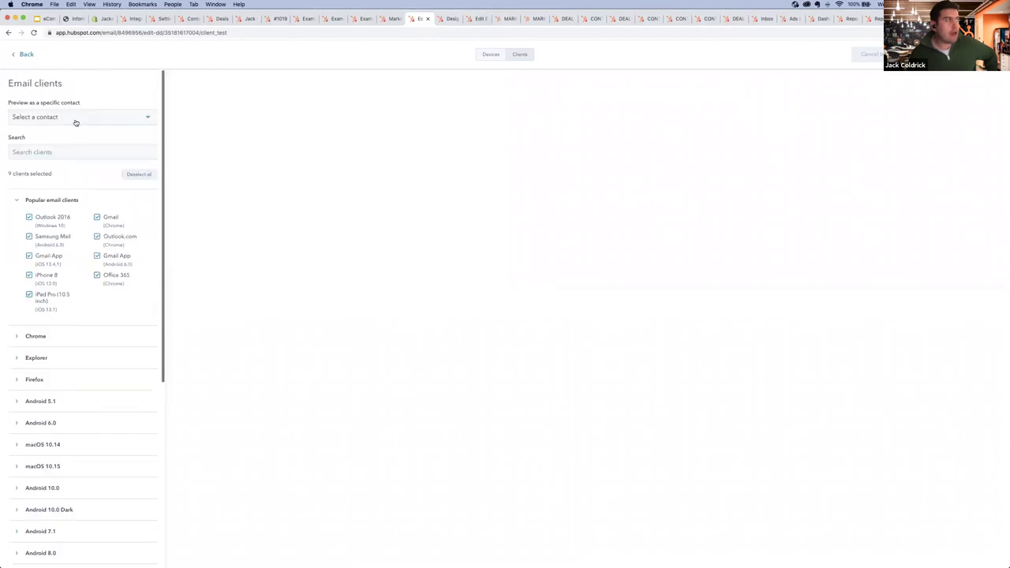
{"action": "left_click", "coordinate": [74, 118]}
{"action": "left_click", "coordinate": [78, 160]}
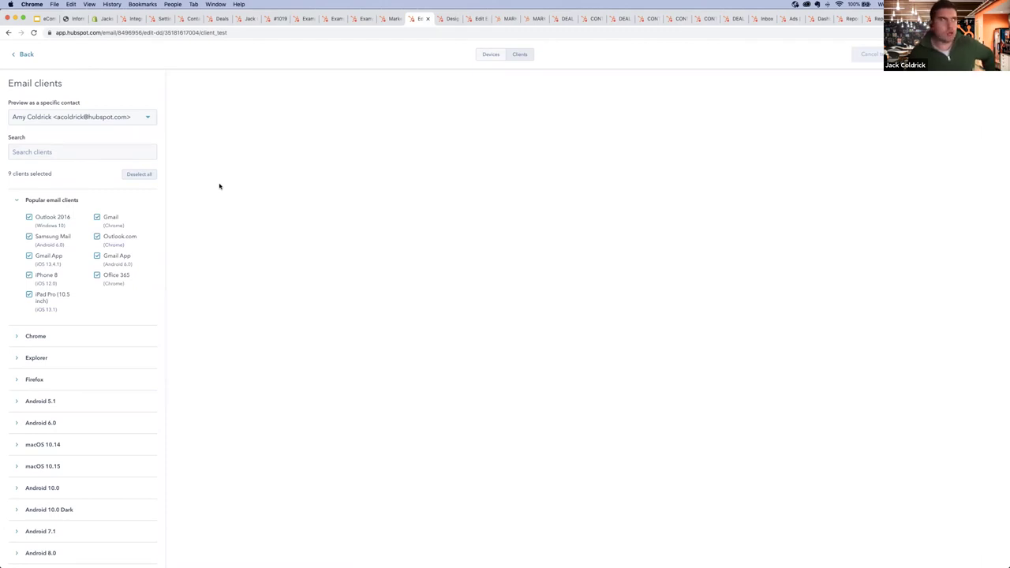
Step: Review the coded template's HTML in Design Manager, then view the Earth Day email built from it
{"action": "left_click", "coordinate": [448, 18]}
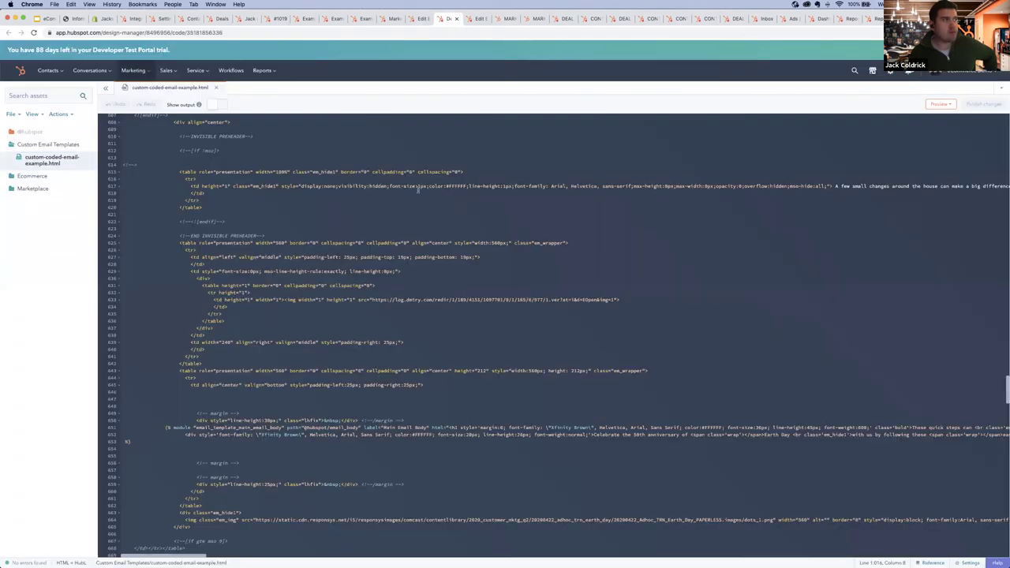
{"action": "left_click", "coordinate": [381, 426], "text": "shift"}
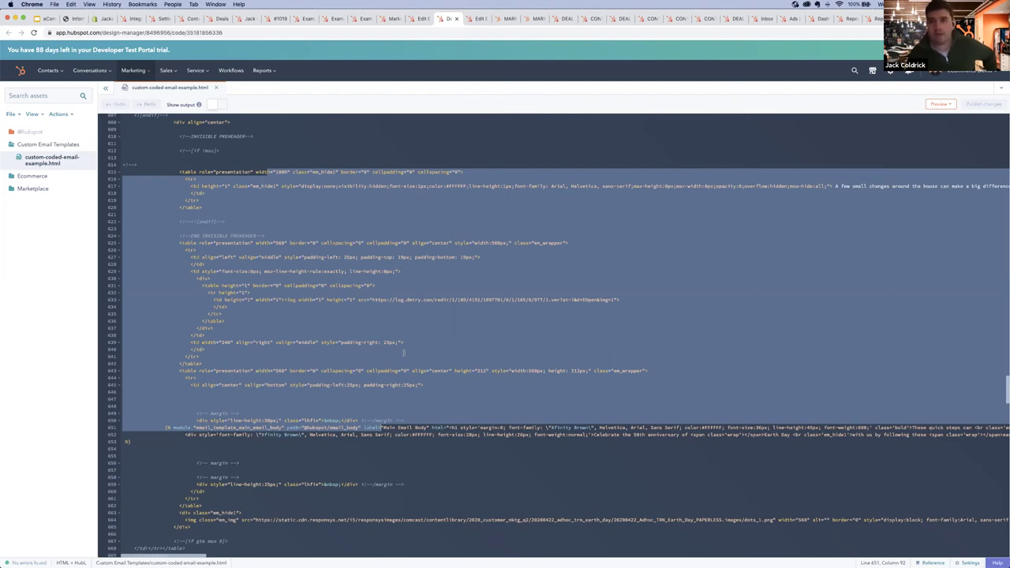
{"action": "left_click", "coordinate": [481, 17]}
{"action": "scroll", "coordinate": [376, 246], "scroll_direction": "down", "scroll_amount": 5}
{"action": "scroll", "coordinate": [368, 223], "scroll_direction": "down", "scroll_amount": 2}
{"action": "scroll", "coordinate": [368, 223], "scroll_direction": "up", "scroll_amount": 5}
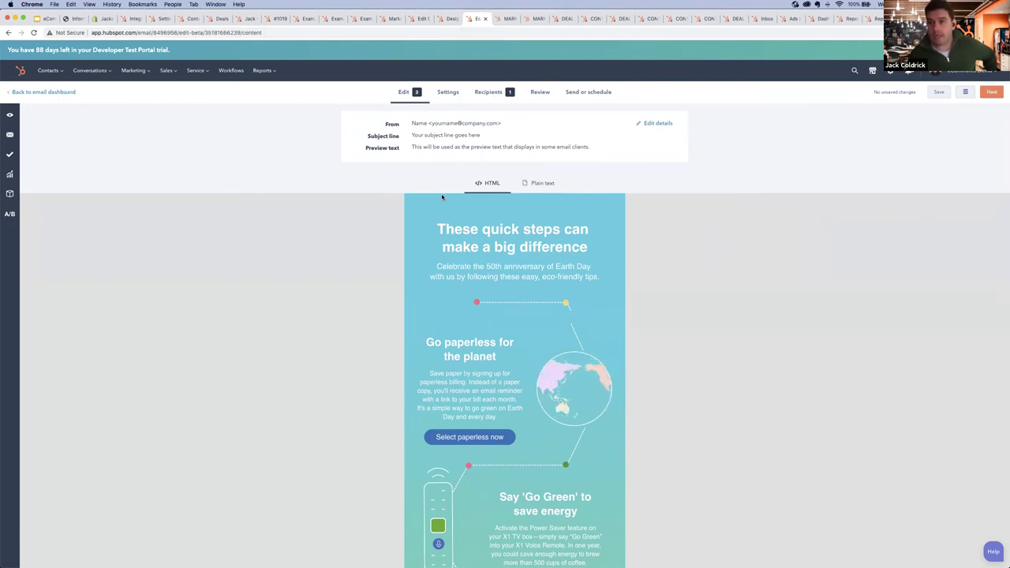
Step: Check the email's recipient lists, then view the Lead nurturing (basic) workflow and its form trigger
{"action": "left_click", "coordinate": [493, 93]}
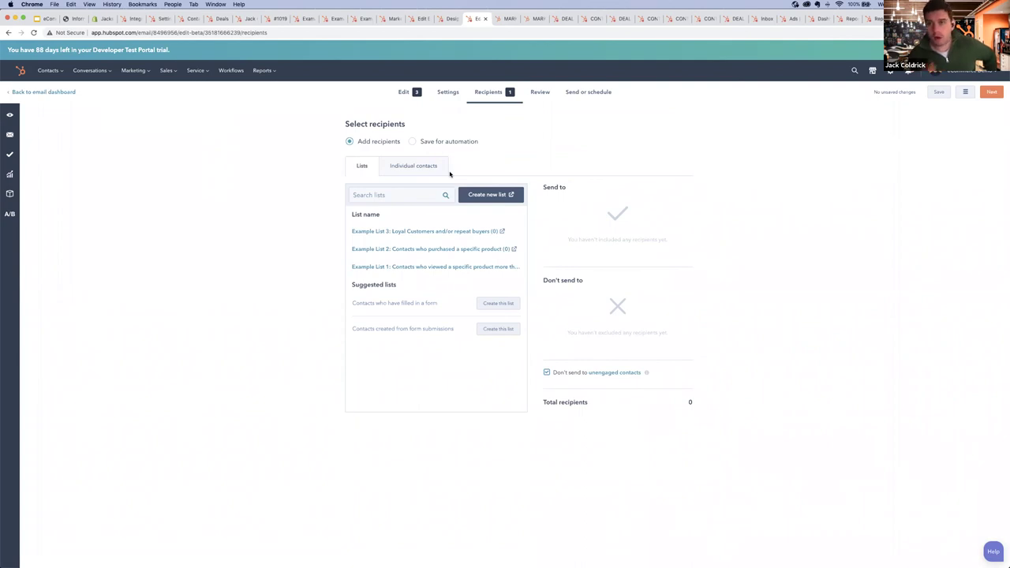
{"action": "left_click", "coordinate": [504, 22]}
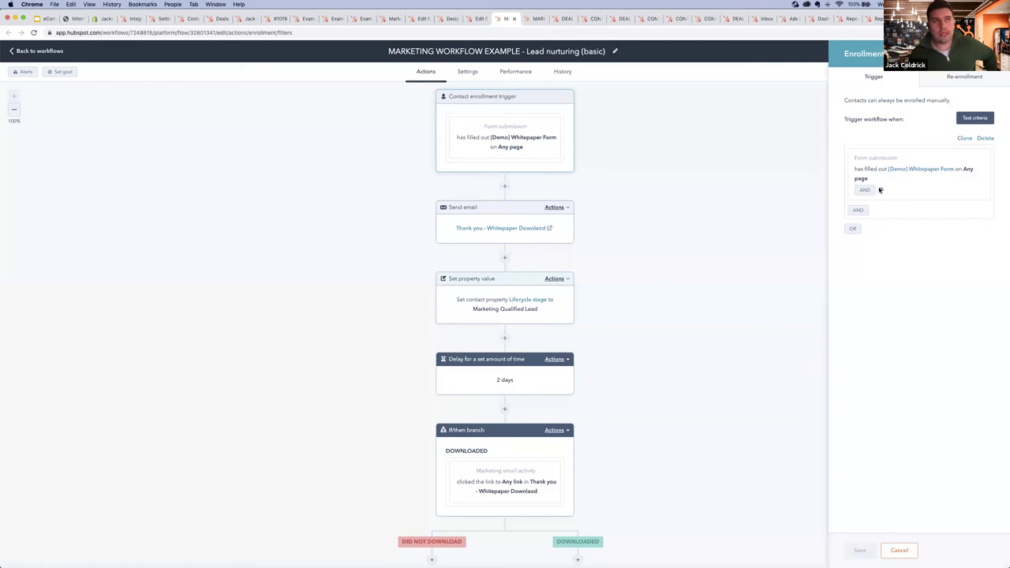
Step: Look at the OR trigger filter options, then dismiss the enrollment trigger panel
{"action": "mouse_move", "coordinate": [880, 190]}
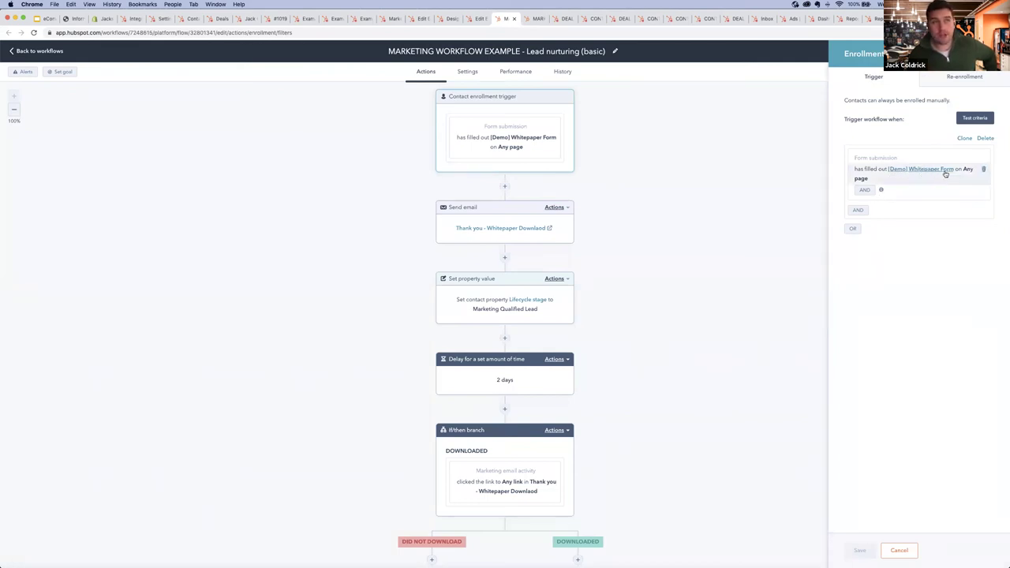
{"action": "left_click", "coordinate": [852, 228]}
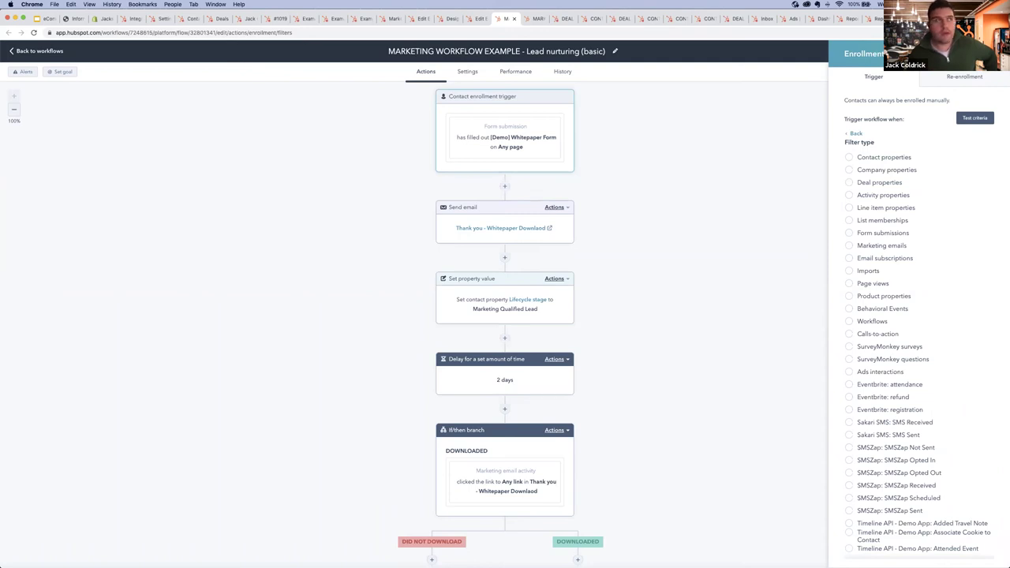
{"action": "key", "text": "Escape"}
{"action": "scroll", "coordinate": [505, 150], "scroll_direction": "down", "scroll_amount": 1}
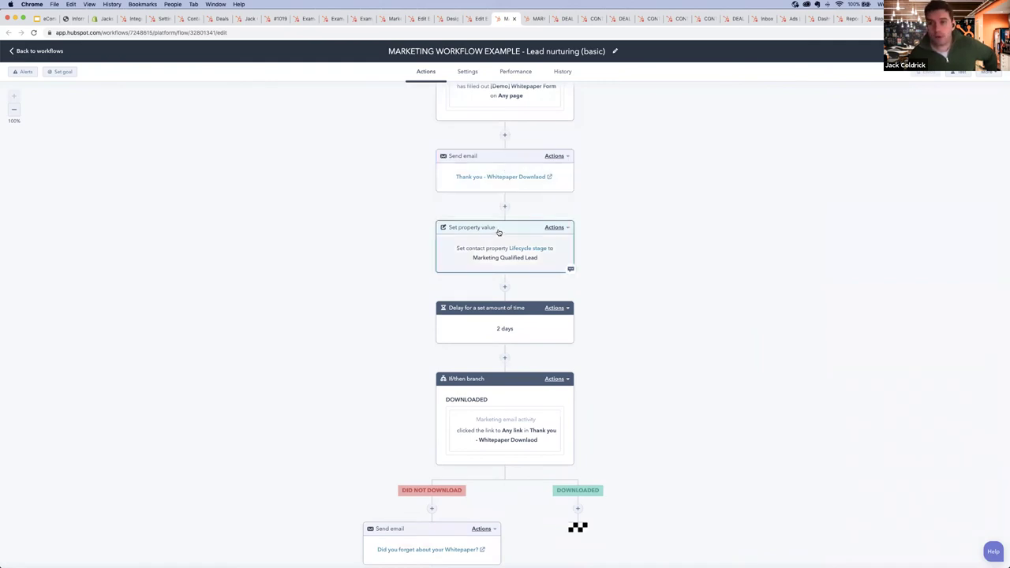
Step: Browse the available workflow actions and the 2-day delay settings without changing anything
{"action": "left_click", "coordinate": [504, 287]}
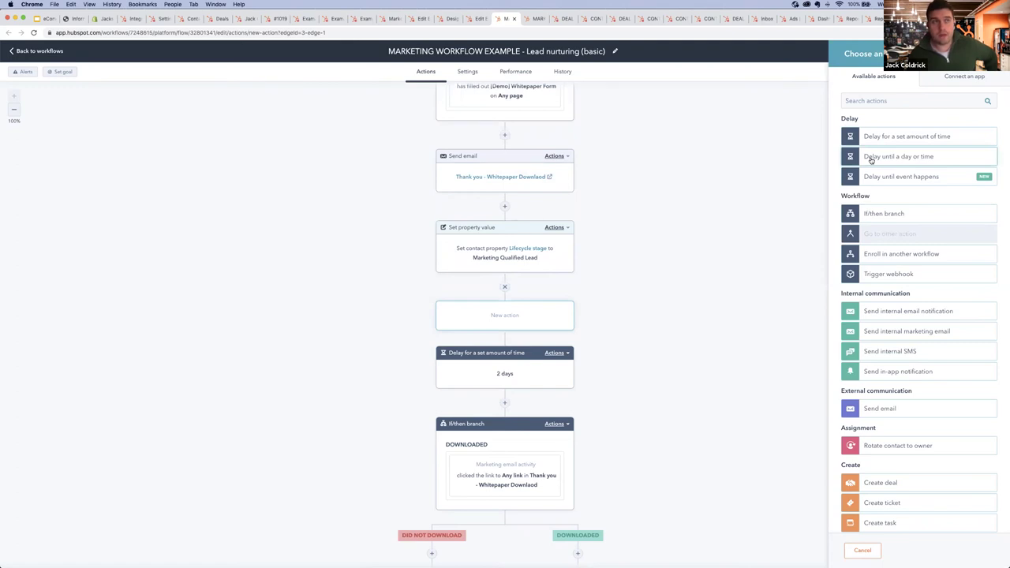
{"action": "scroll", "coordinate": [871, 160], "scroll_direction": "down", "scroll_amount": 2}
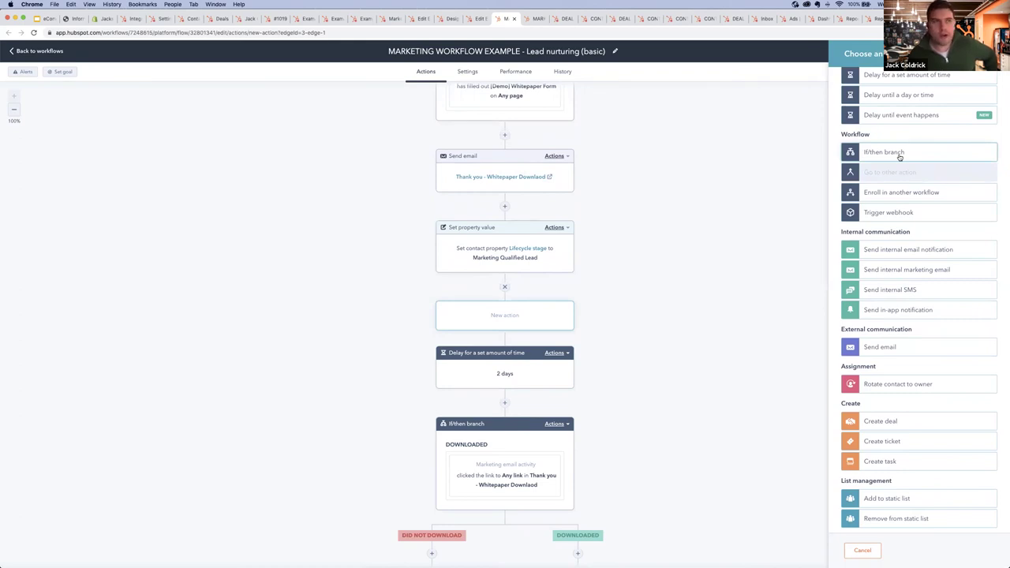
{"action": "scroll", "coordinate": [899, 157], "scroll_direction": "down", "scroll_amount": 1}
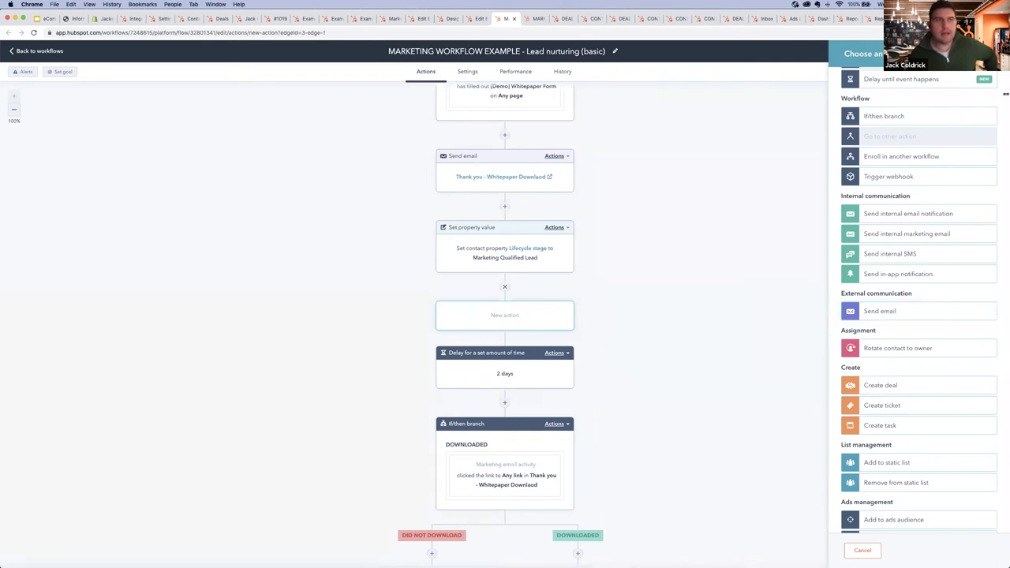
{"action": "left_click", "coordinate": [597, 273]}
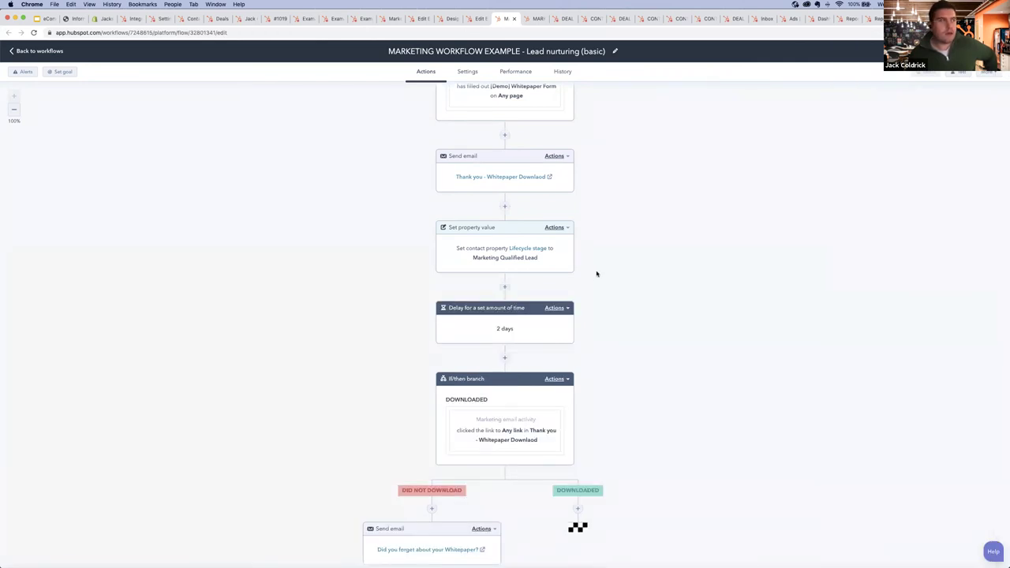
{"action": "scroll", "coordinate": [541, 232], "scroll_direction": "down", "scroll_amount": 4}
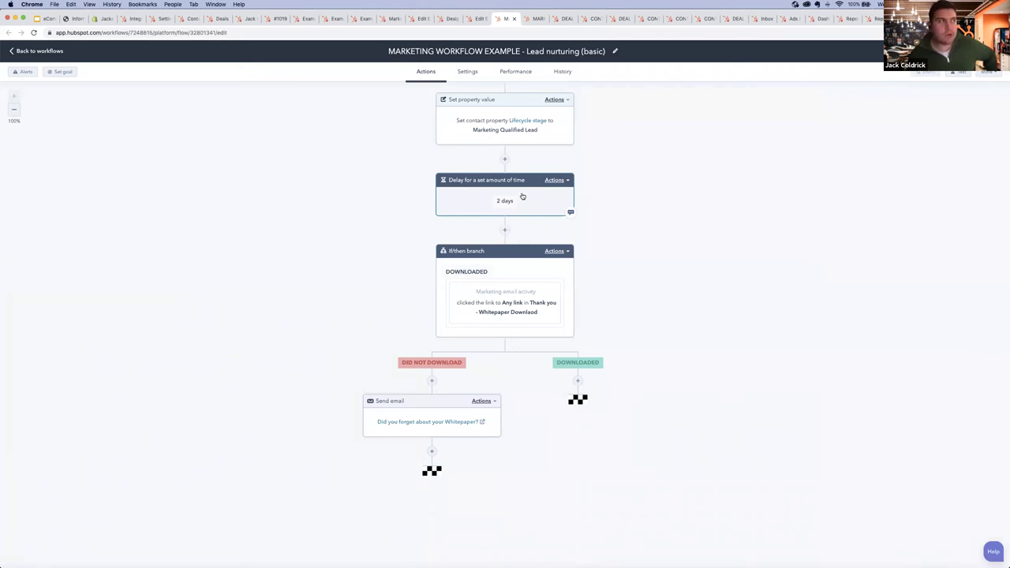
{"action": "left_click", "coordinate": [522, 195]}
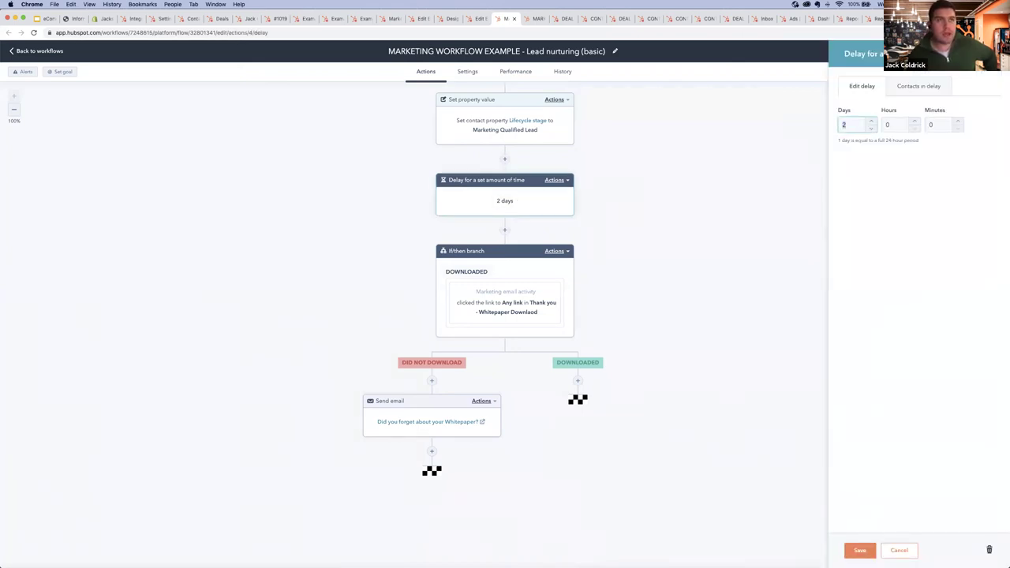
{"action": "key", "text": "Escape"}
{"action": "scroll", "coordinate": [532, 280], "scroll_direction": "down", "scroll_amount": 1}
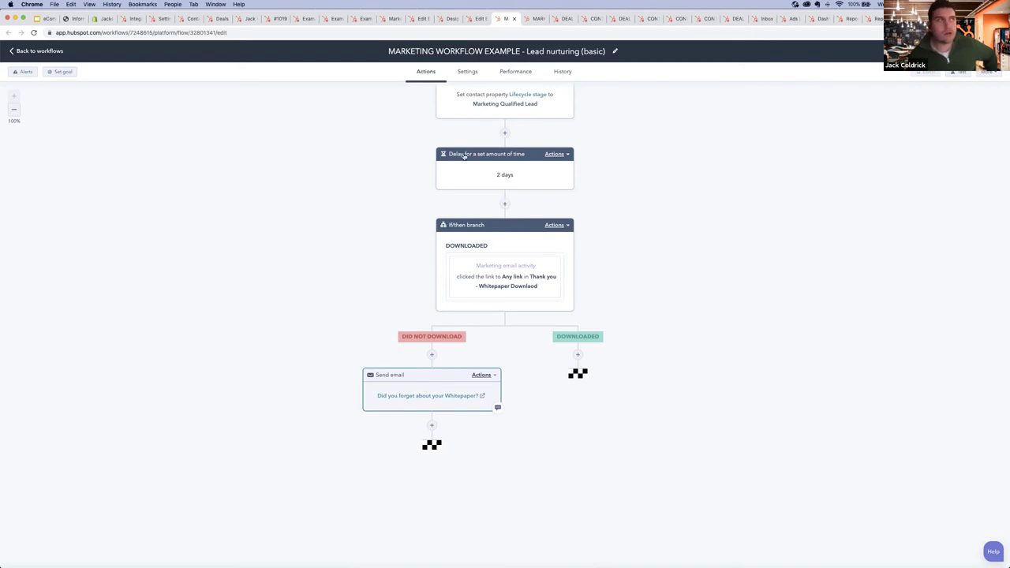
Step: View the Lead nurturing (advanced) workflow with Marketing Email #1 and its open/not-open branches
{"action": "left_click", "coordinate": [528, 23]}
{"action": "scroll", "coordinate": [539, 255], "scroll_direction": "down", "scroll_amount": 2}
{"action": "scroll", "coordinate": [539, 255], "scroll_direction": "up", "scroll_amount": 2}
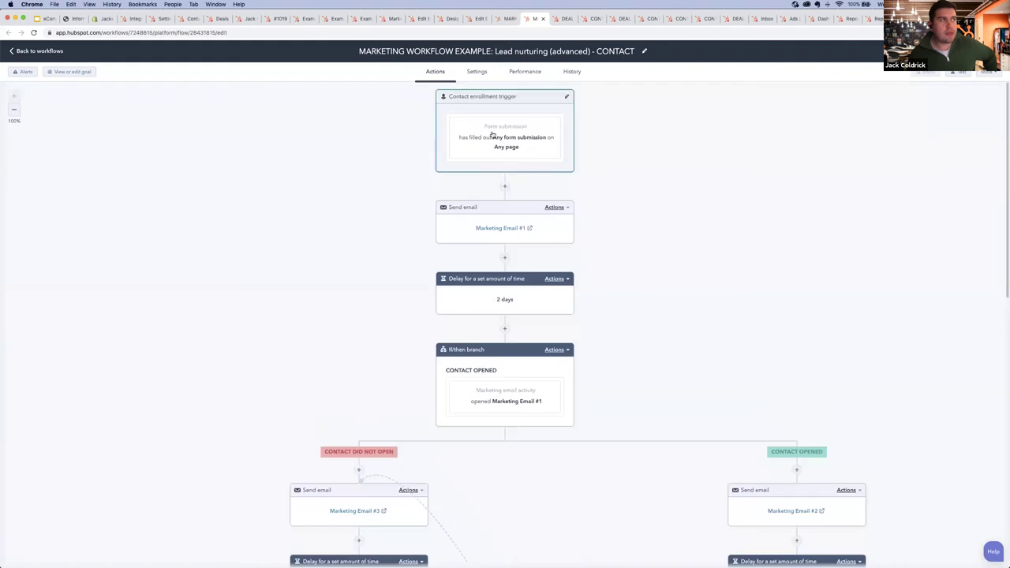
{"action": "scroll", "coordinate": [531, 149], "scroll_direction": "down", "scroll_amount": 1}
{"action": "scroll", "coordinate": [532, 159], "scroll_direction": "down", "scroll_amount": 6}
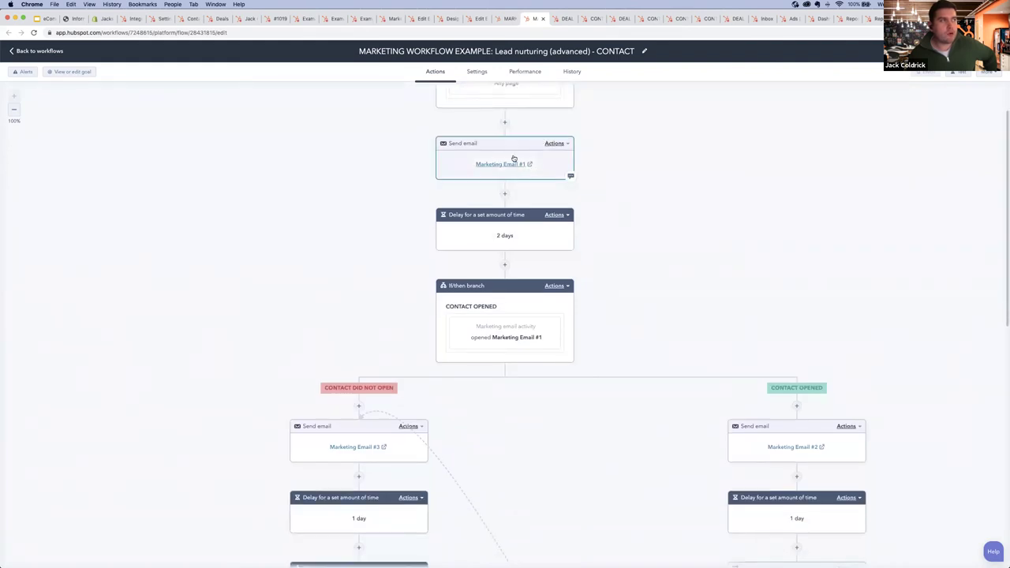
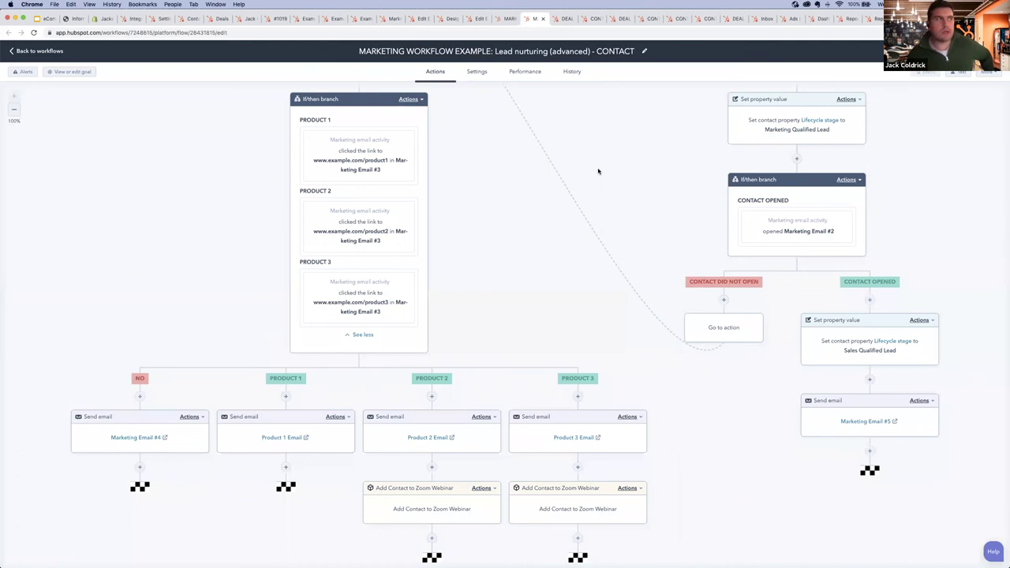
Step: Scroll back up the marketing workflow and open the 'DEAL WORKFLOW: Welcome new customers' tab
{"action": "scroll", "coordinate": [598, 171], "scroll_direction": "up", "scroll_amount": 5}
{"action": "scroll", "coordinate": [598, 173], "scroll_direction": "up", "scroll_amount": 2}
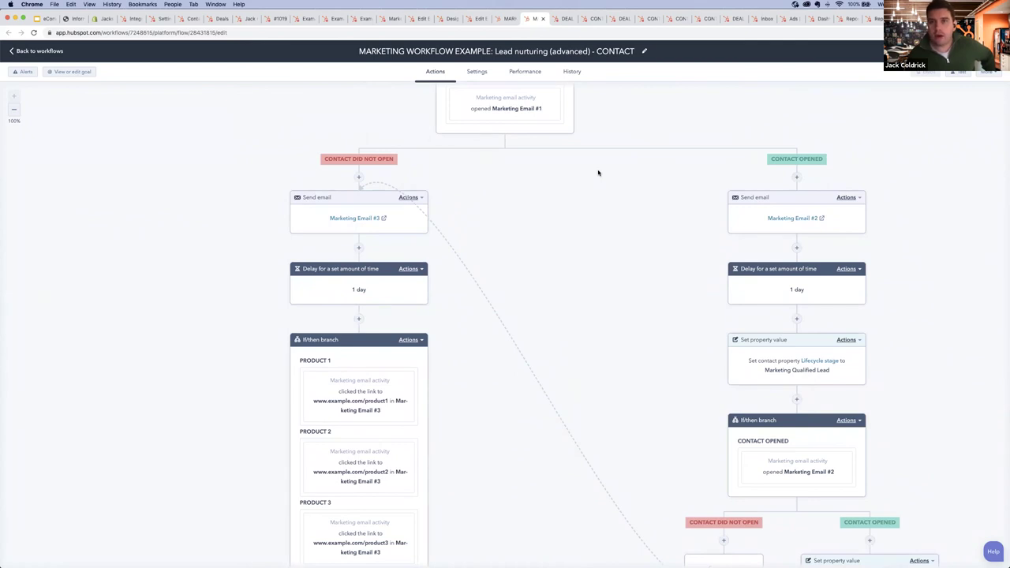
{"action": "scroll", "coordinate": [581, 185], "scroll_direction": "up", "scroll_amount": 4}
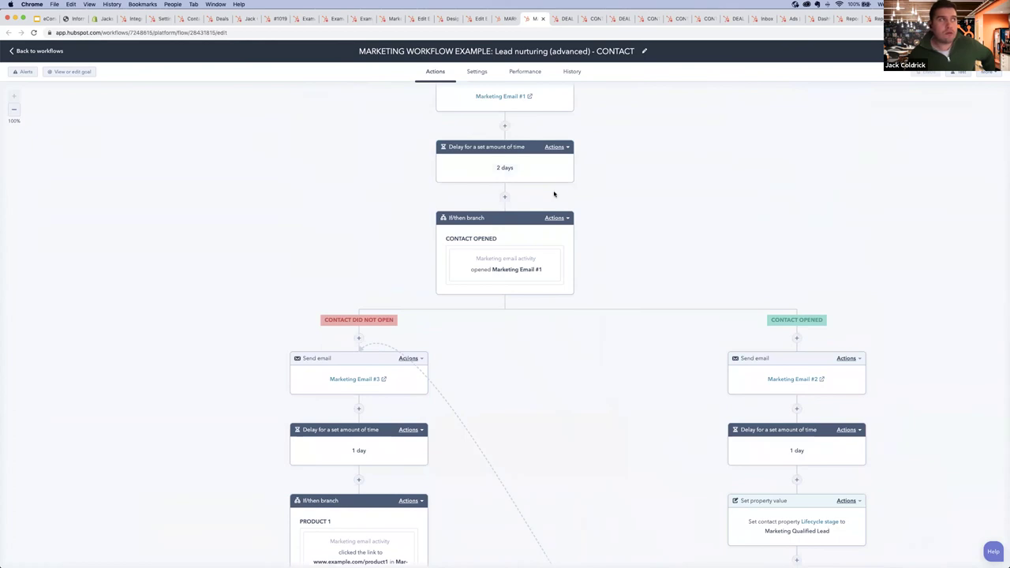
{"action": "left_click", "coordinate": [566, 19]}
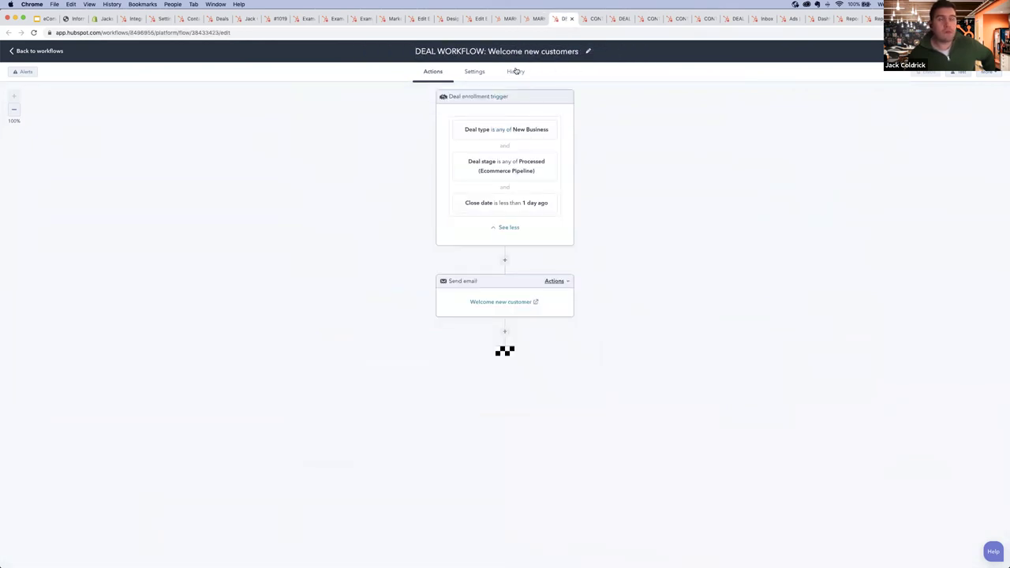
Step: Try the Welcome new customers title and add-step menu without changes, then open Customer Re-engagement
{"action": "left_click", "coordinate": [456, 51]}
{"action": "left_click_drag", "start_coordinate": [456, 51], "coordinate": [536, 52]}
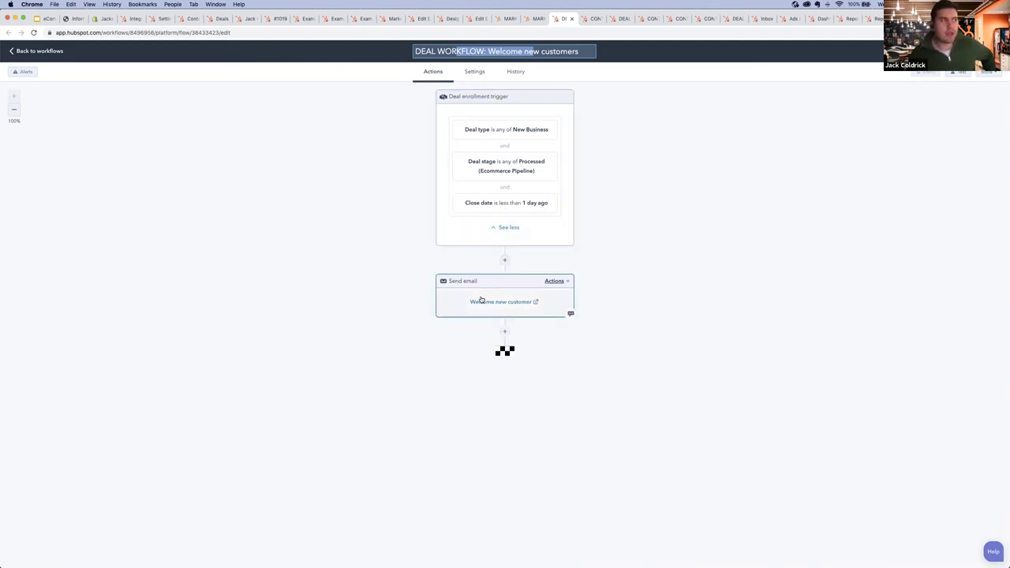
{"action": "left_click", "coordinate": [503, 330]}
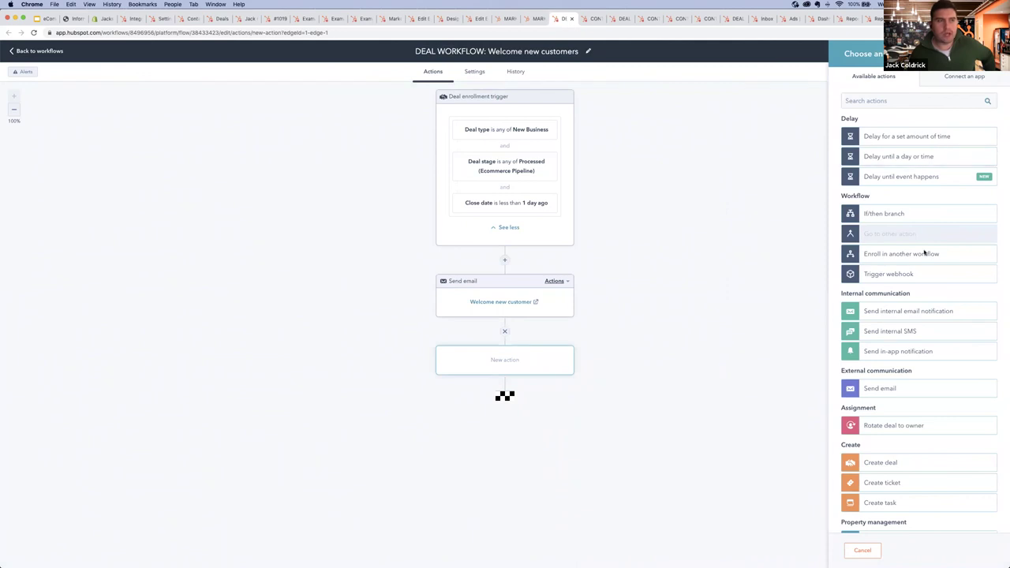
{"action": "key", "text": "Escape"}
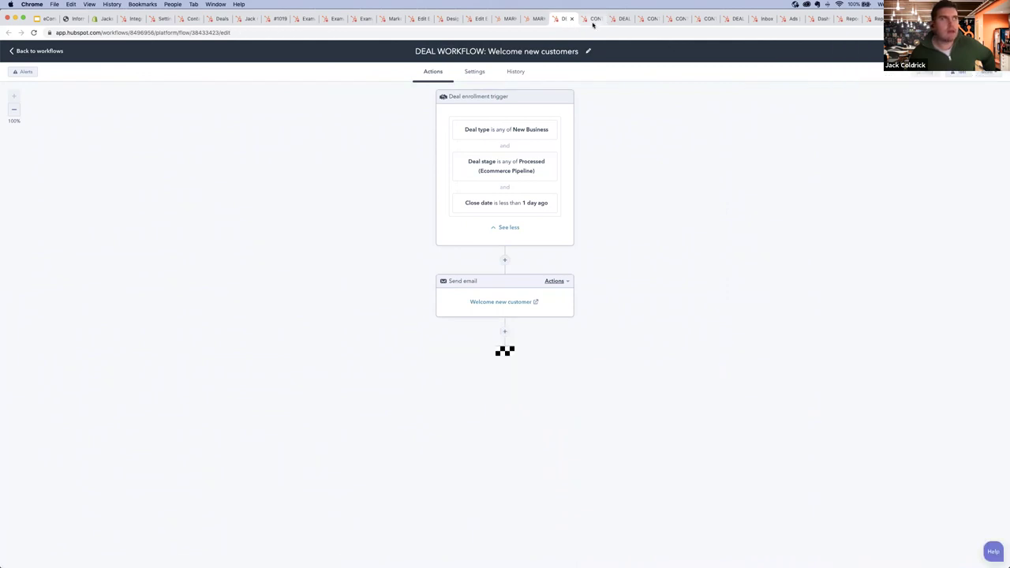
{"action": "left_click", "coordinate": [593, 19]}
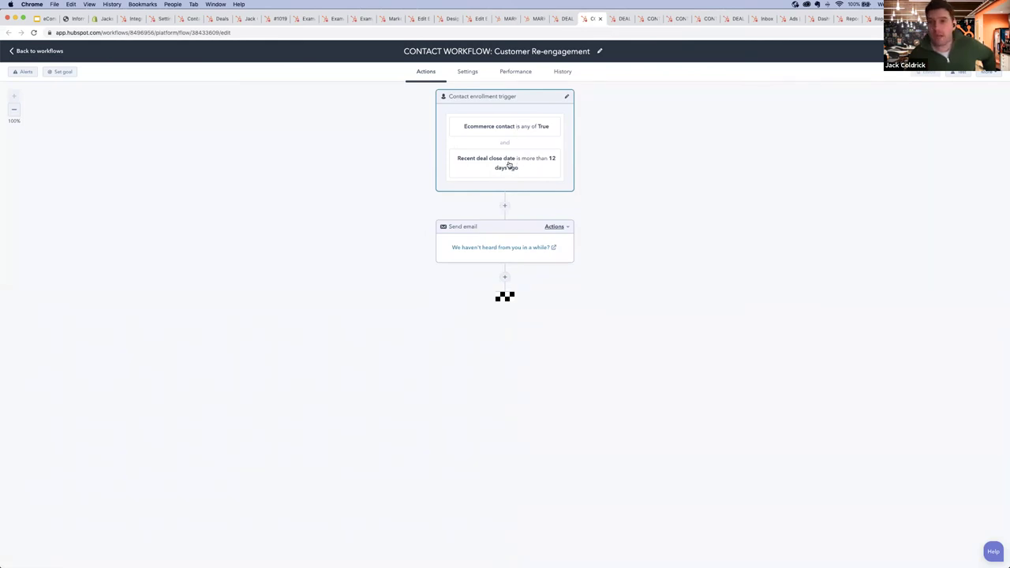
Step: Change the enrollment trigger's recent deal close date condition to 100 days
{"action": "left_click", "coordinate": [508, 163]}
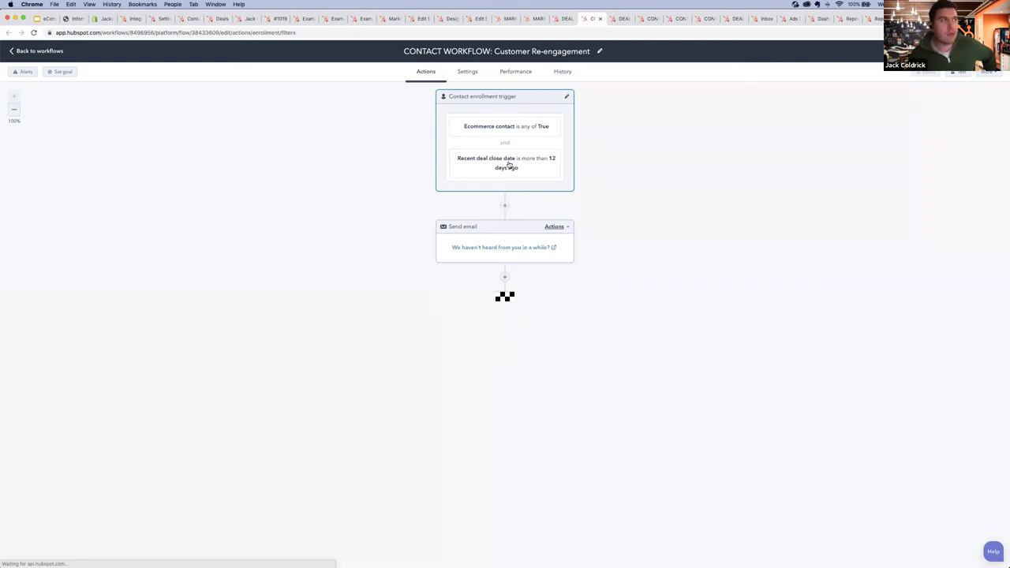
{"action": "left_click", "coordinate": [941, 191]}
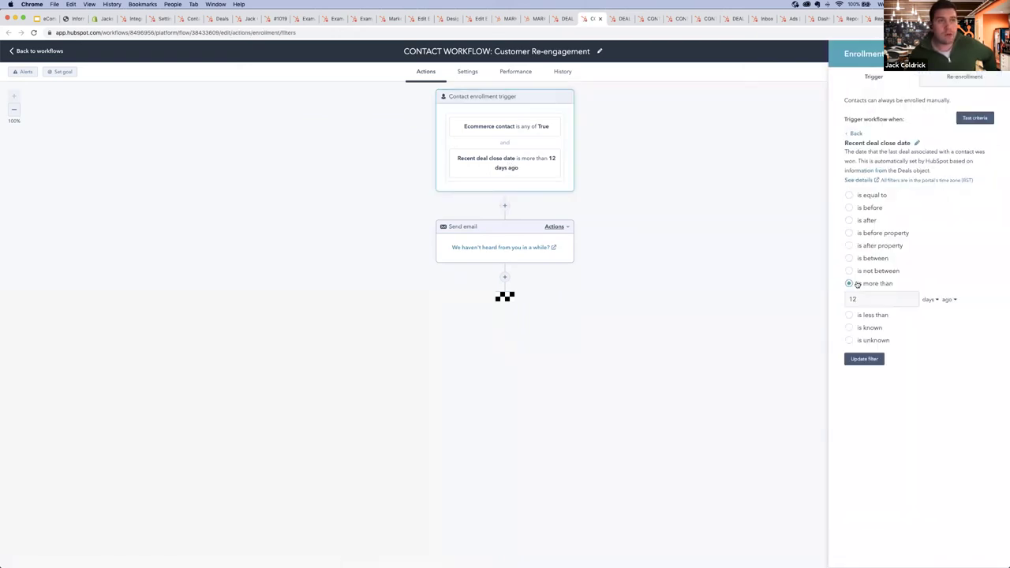
{"action": "double_click", "coordinate": [863, 301]}
{"action": "type", "text": "100"}
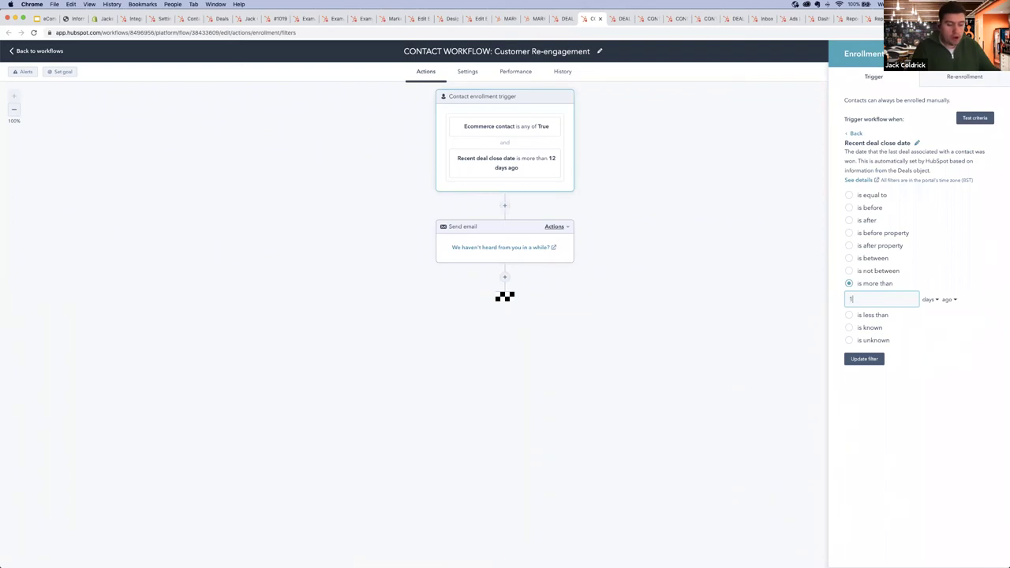
{"action": "left_click", "coordinate": [876, 358]}
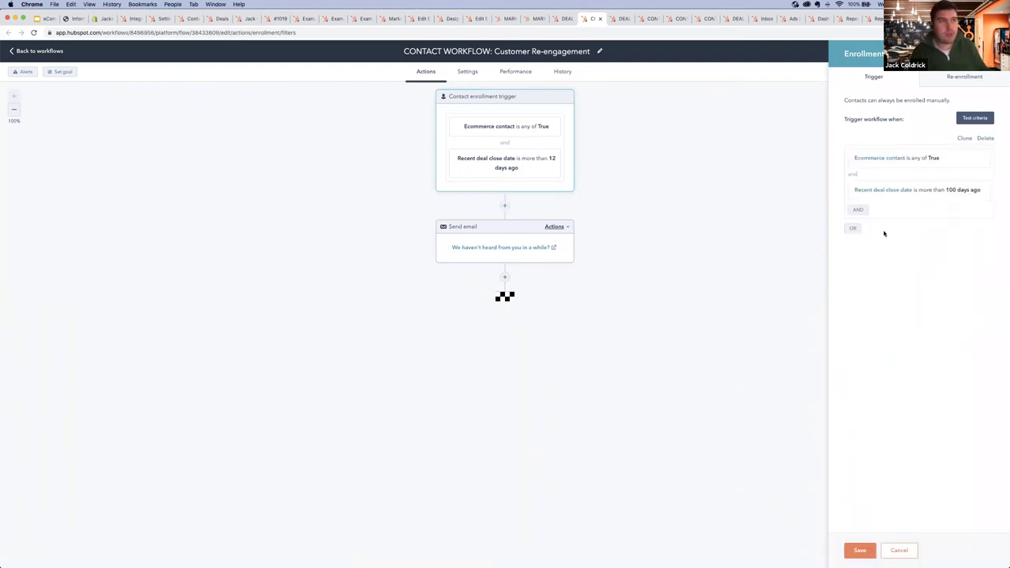
{"action": "left_click", "coordinate": [853, 229]}
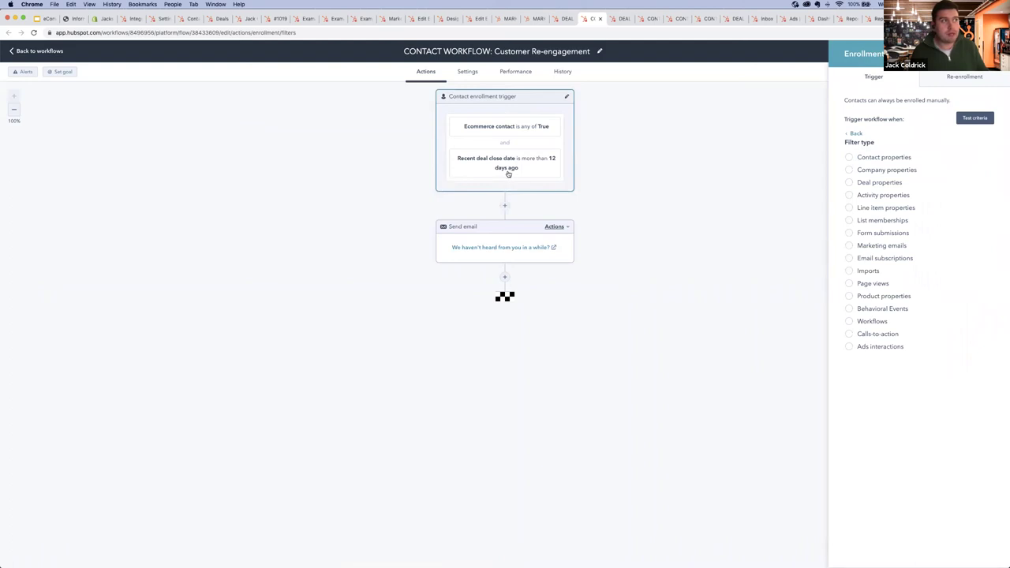
{"action": "left_click", "coordinate": [870, 286]}
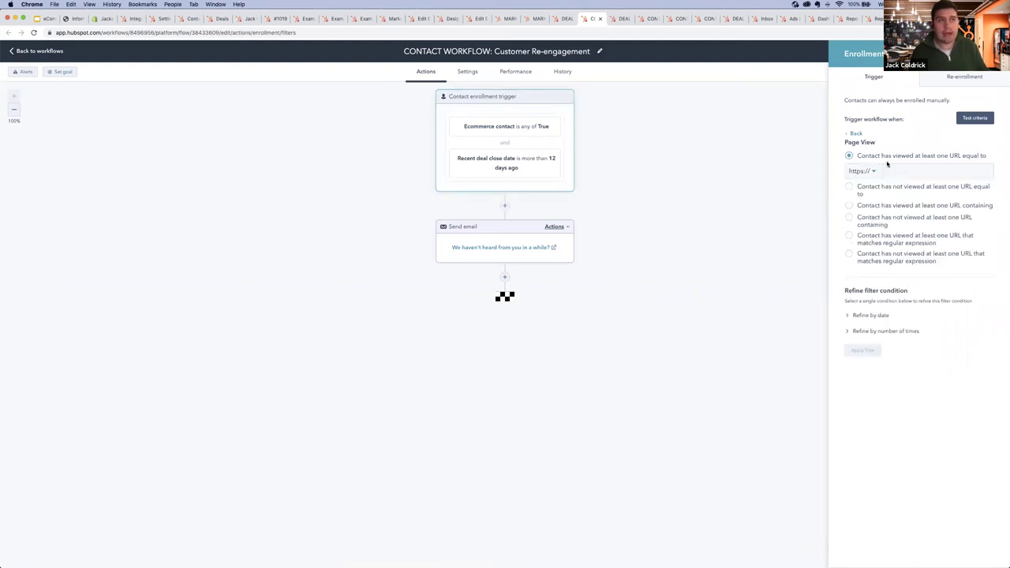
{"action": "left_click", "coordinate": [900, 171]}
{"action": "type", "text": "www.example.com/productA"}
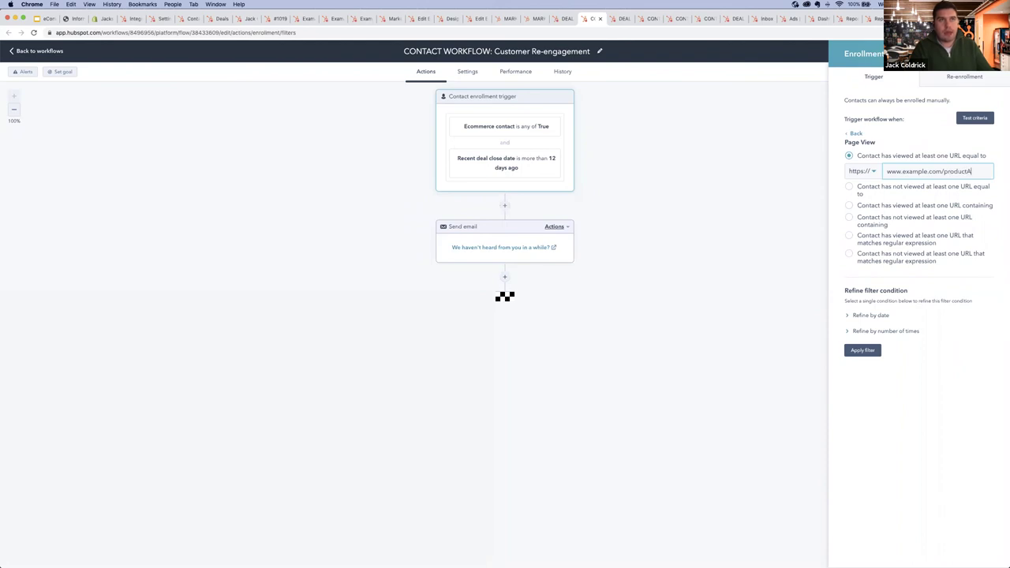
{"action": "left_click", "coordinate": [868, 331]}
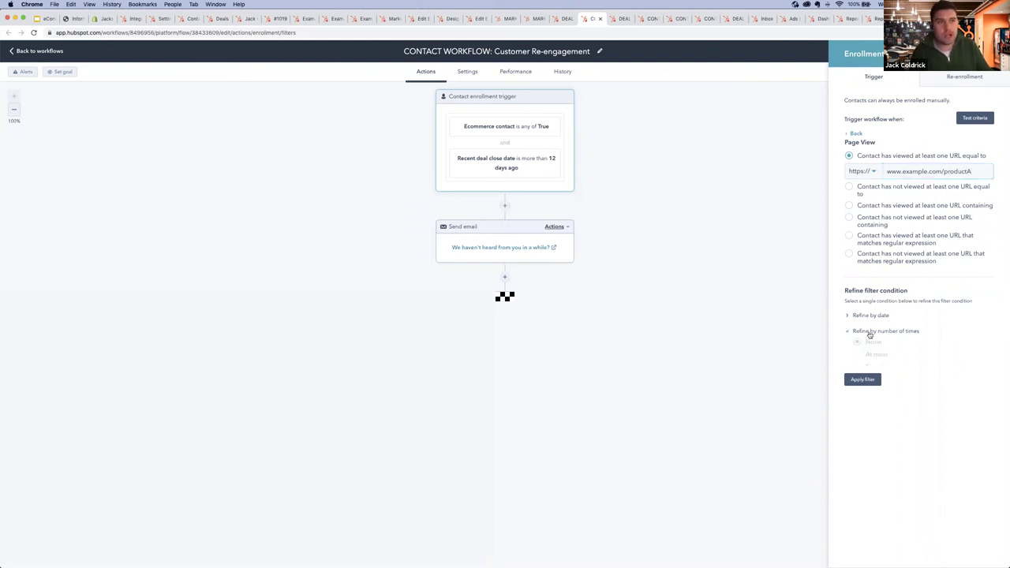
{"action": "left_click", "coordinate": [872, 382]}
{"action": "left_click", "coordinate": [880, 396]}
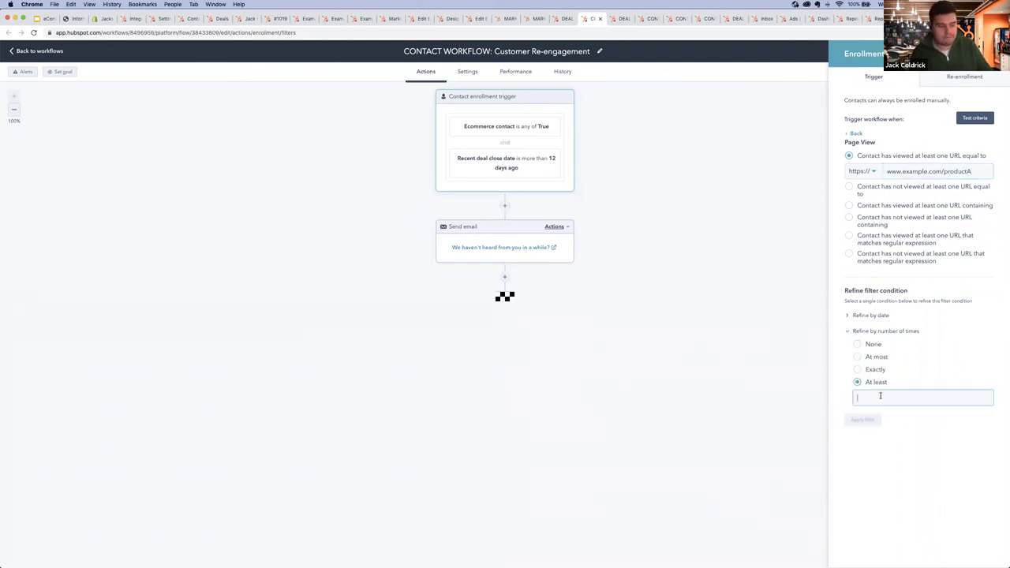
{"action": "type", "text": "5"}
{"action": "left_click", "coordinate": [874, 419]}
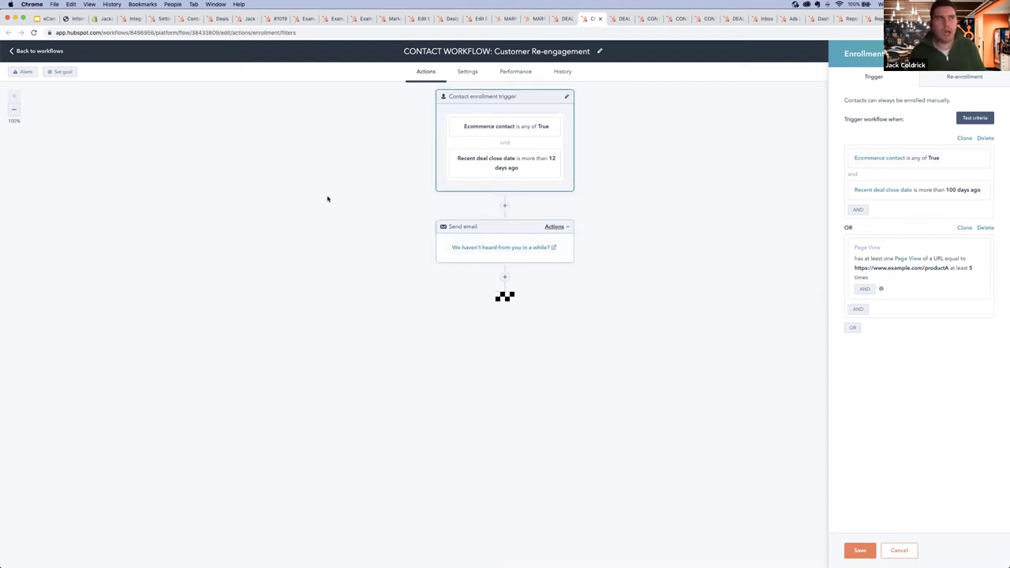
{"action": "left_click", "coordinate": [620, 19]}
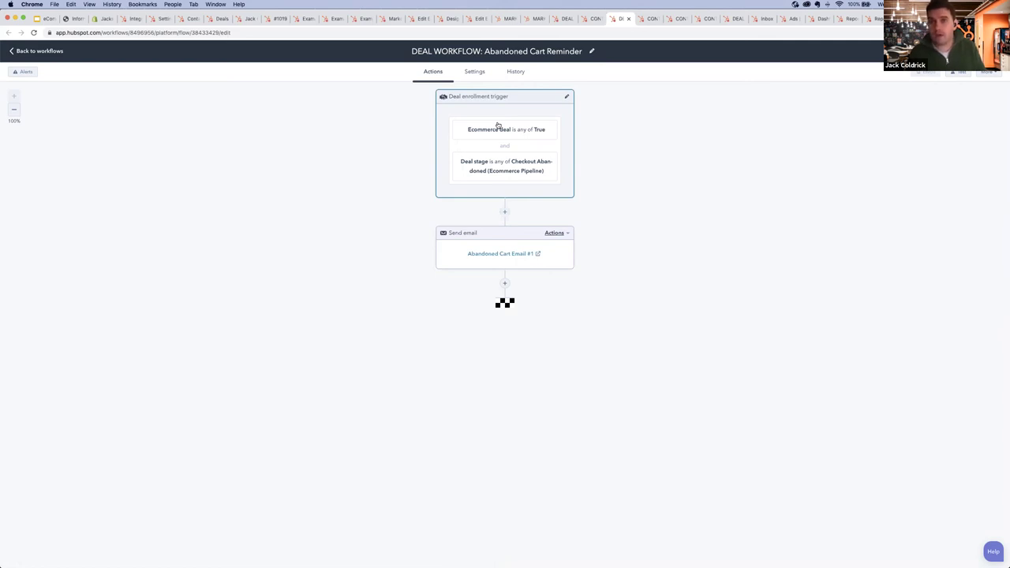
Step: Expand the Reward Loyal Customers enrollment conditions with See more, then go to the Happy Birthday workflow
{"action": "left_click", "coordinate": [646, 19]}
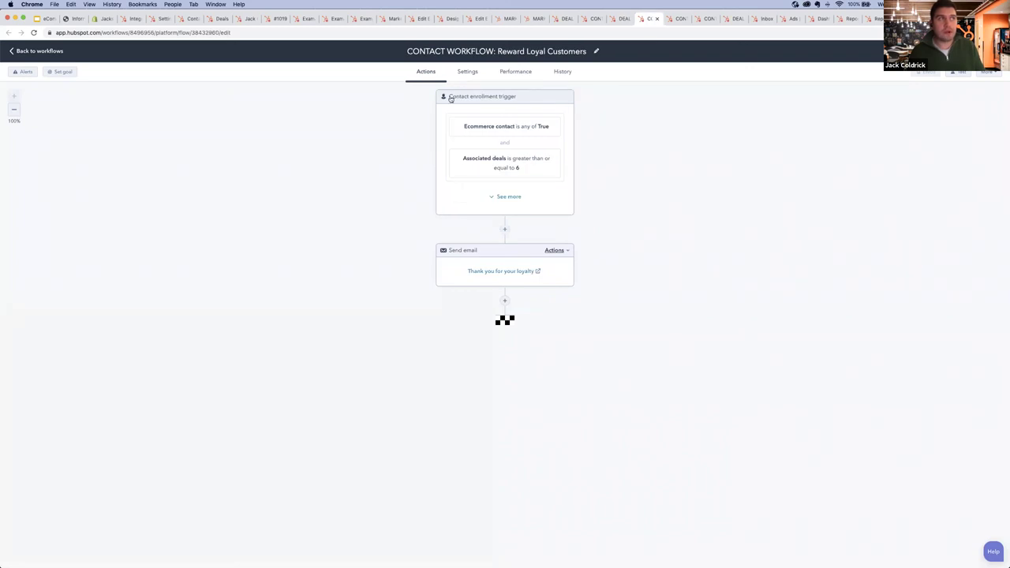
{"action": "left_click", "coordinate": [502, 196]}
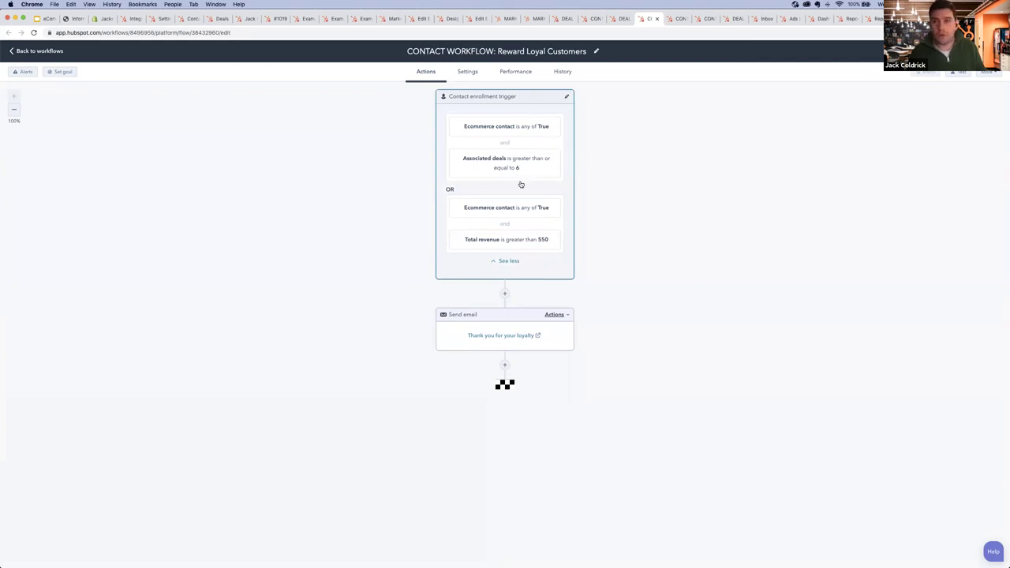
{"action": "left_click", "coordinate": [677, 20]}
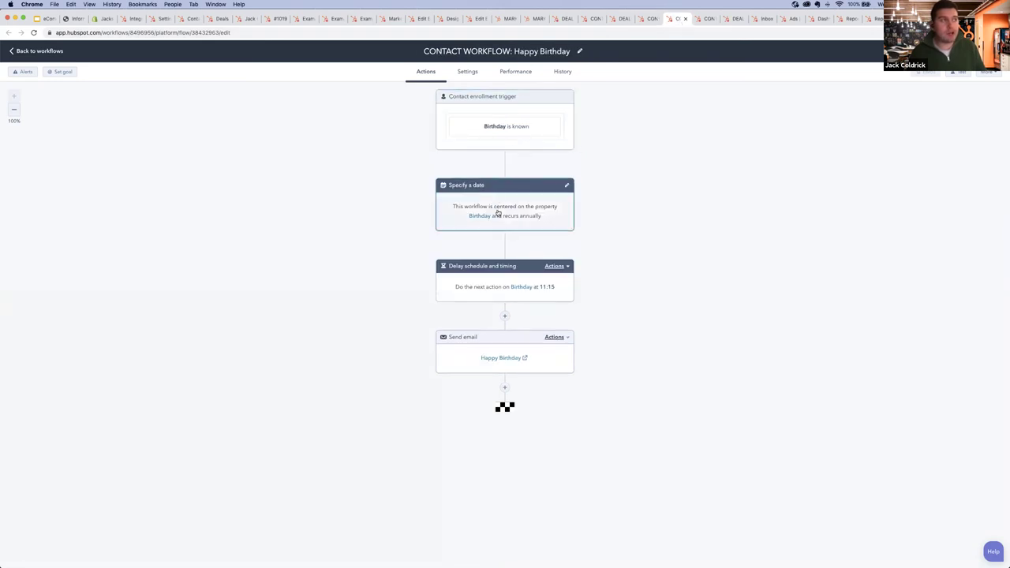
Step: View the Happy Birthday 'Specify a date' settings unchanged, then open the Cross sell/Up sell workflow
{"action": "left_click", "coordinate": [540, 198]}
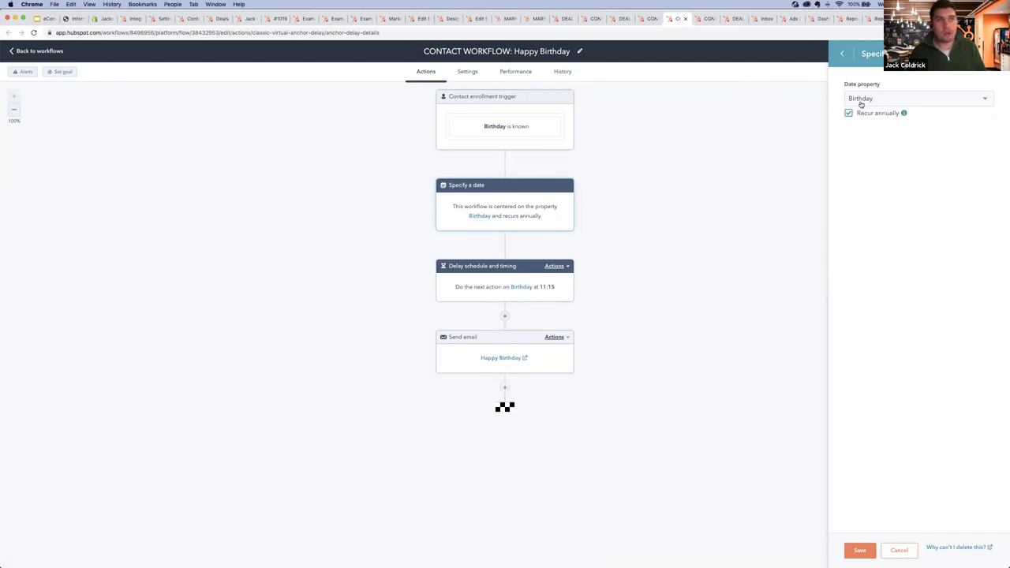
{"action": "left_click", "coordinate": [842, 52]}
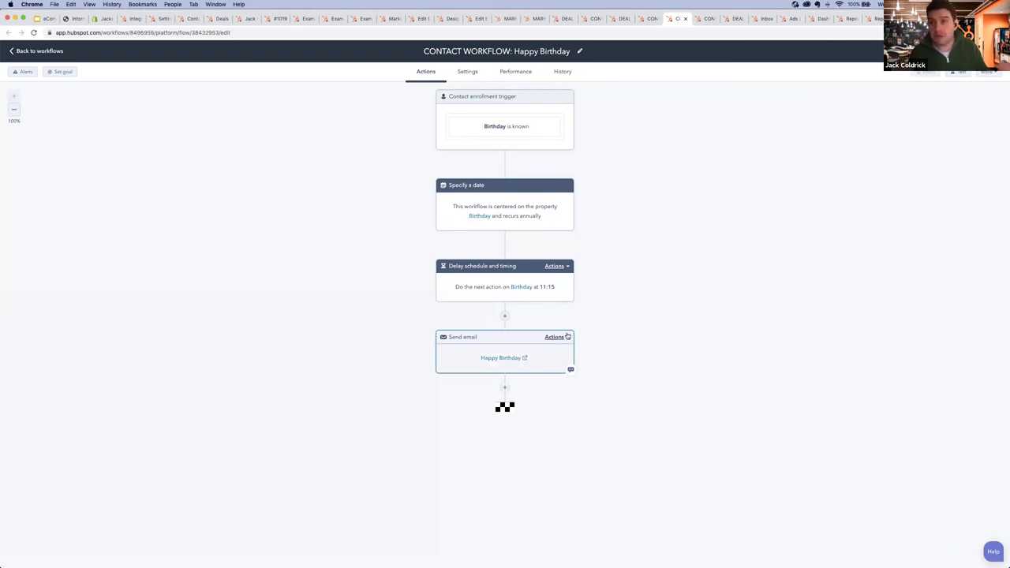
{"action": "left_click", "coordinate": [706, 21]}
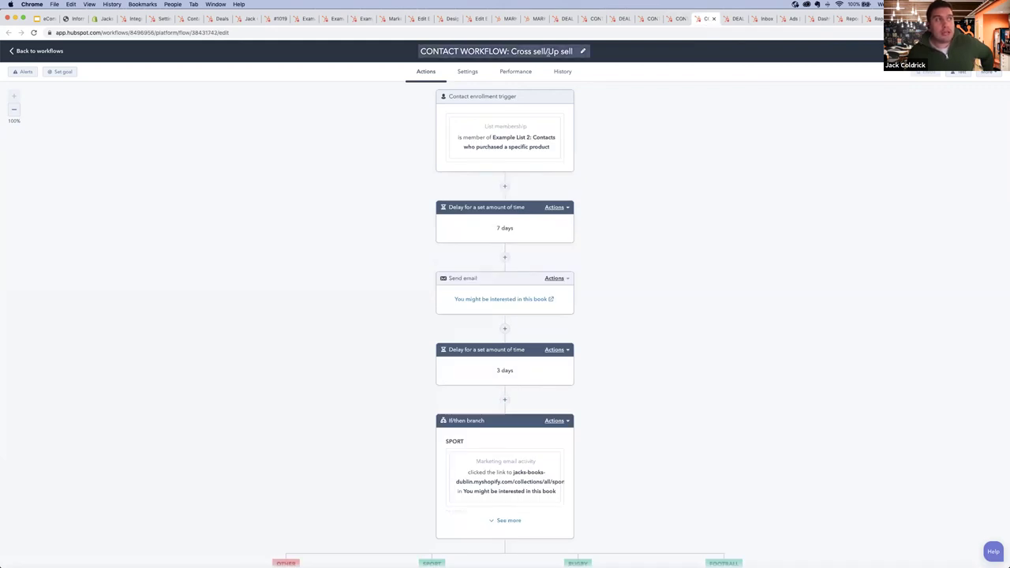
Step: Review the cross-sell enrollment trigger and reveal the RUGBY and FOOTBALL branch conditions
{"action": "left_click", "coordinate": [525, 135]}
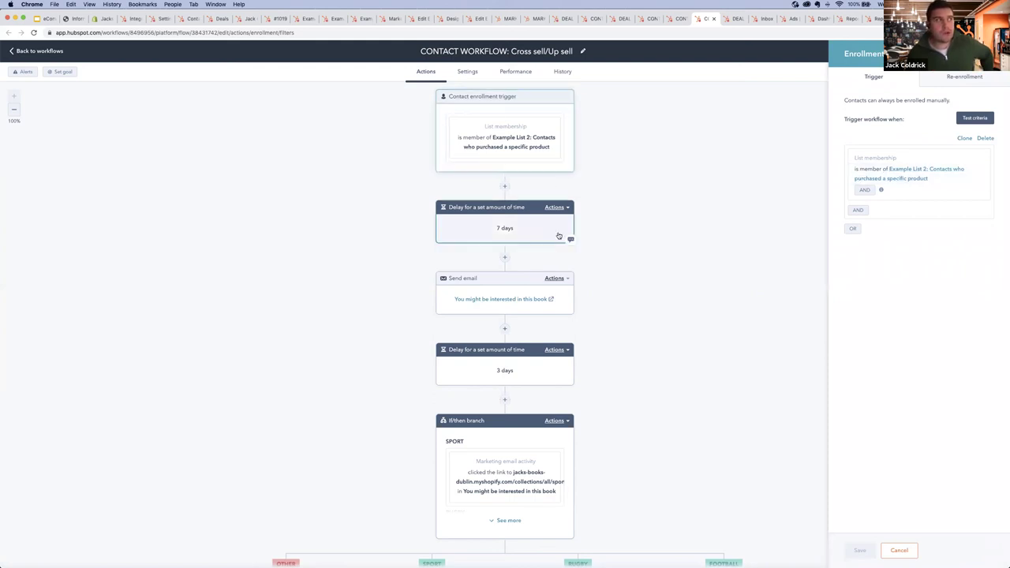
{"action": "scroll", "coordinate": [568, 291], "scroll_direction": "down", "scroll_amount": 1}
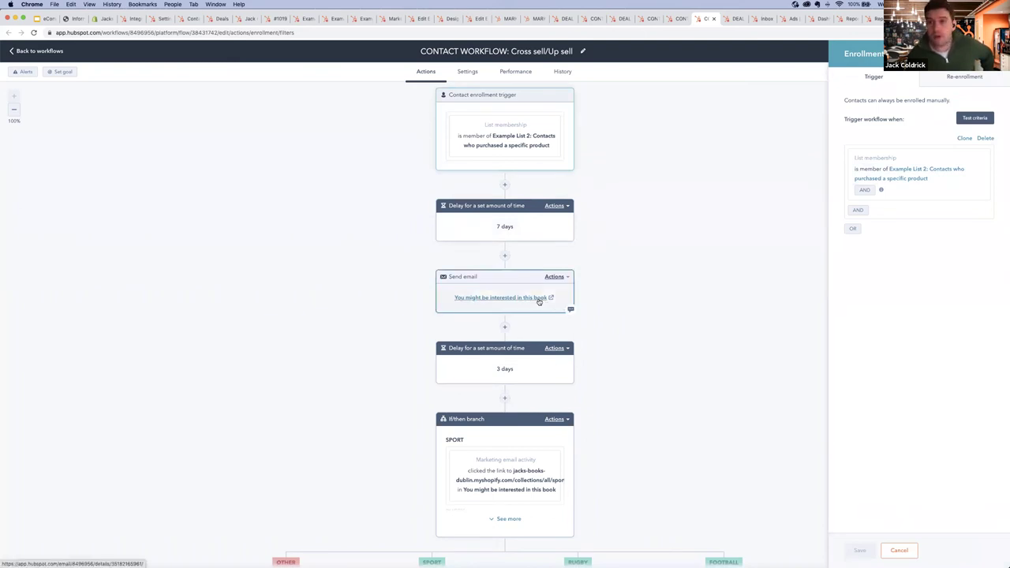
{"action": "scroll", "coordinate": [513, 276], "scroll_direction": "down", "scroll_amount": 5}
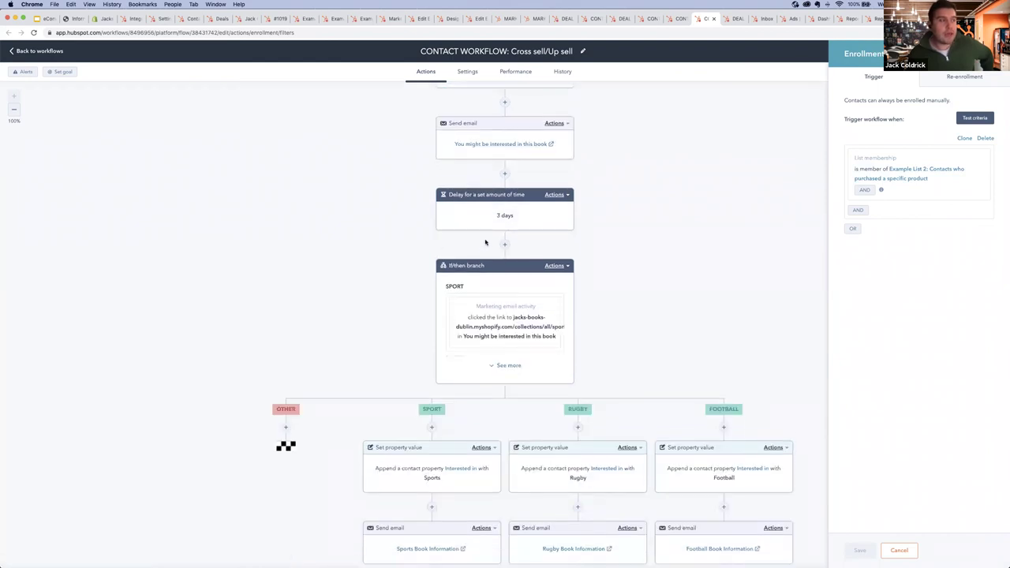
{"action": "scroll", "coordinate": [513, 197], "scroll_direction": "down", "scroll_amount": 2}
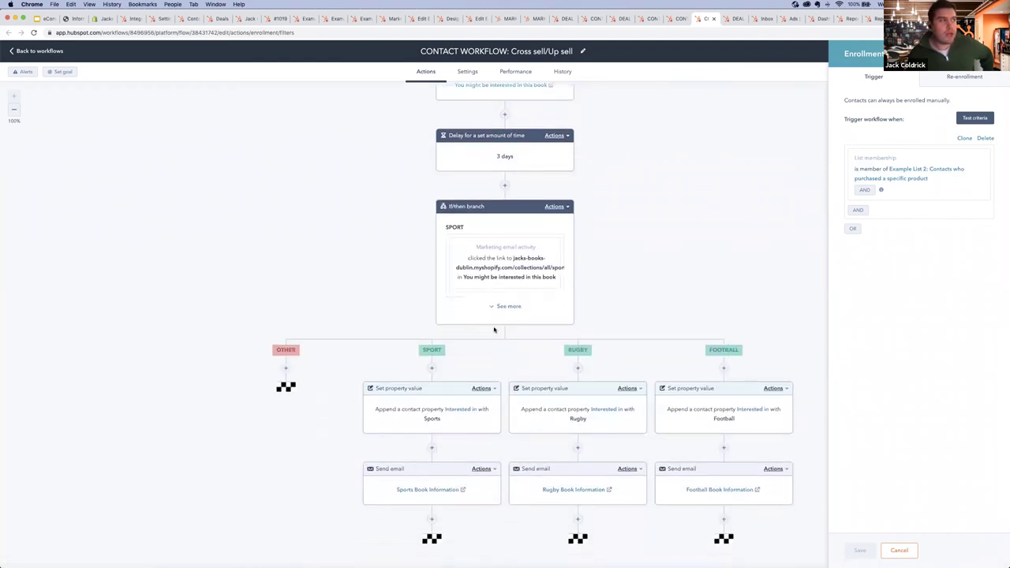
{"action": "left_click", "coordinate": [506, 306]}
{"action": "scroll", "coordinate": [497, 205], "scroll_direction": "up", "scroll_amount": 1}
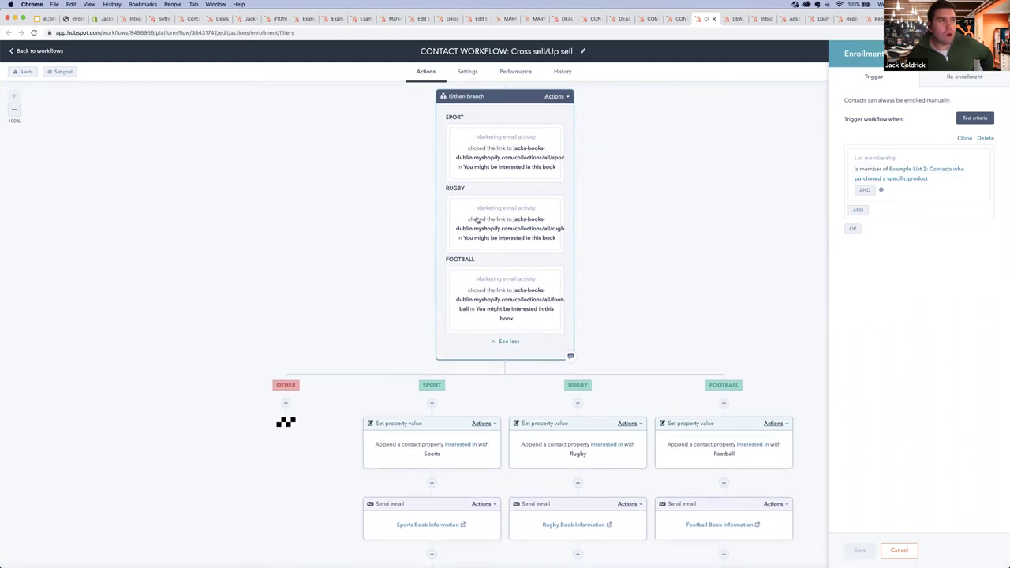
{"action": "scroll", "coordinate": [472, 339], "scroll_direction": "down", "scroll_amount": 2}
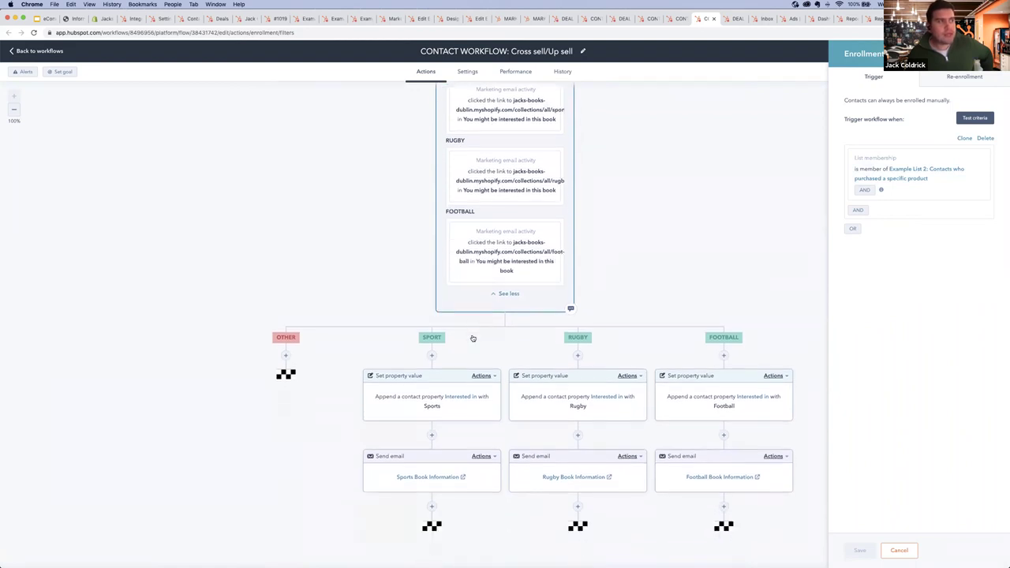
{"action": "scroll", "coordinate": [473, 339], "scroll_direction": "down", "scroll_amount": 1}
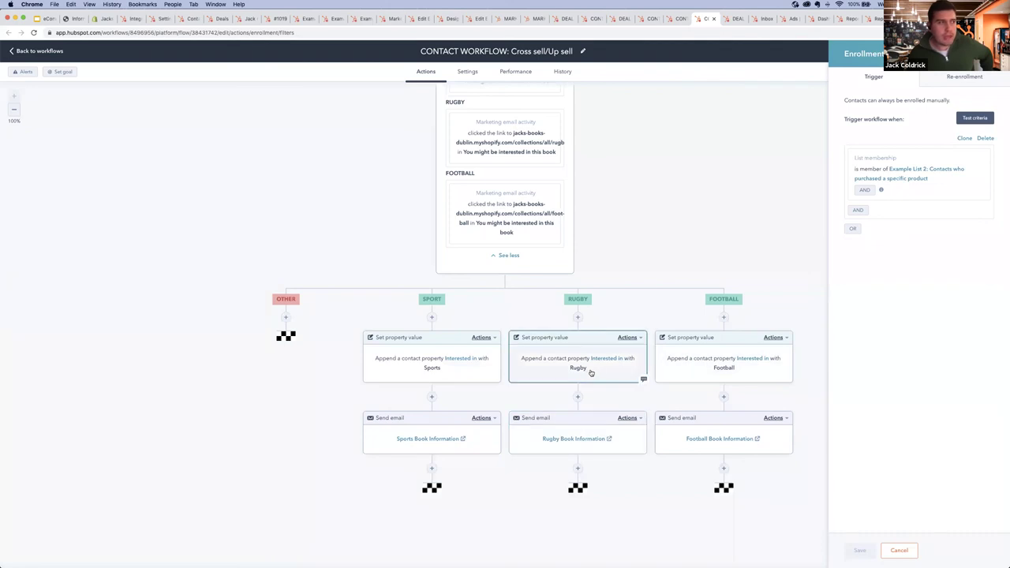
Step: Check the Rugby step's Interested in values, cancel without saving, and open Replenishment Email
{"action": "left_click", "coordinate": [585, 372]}
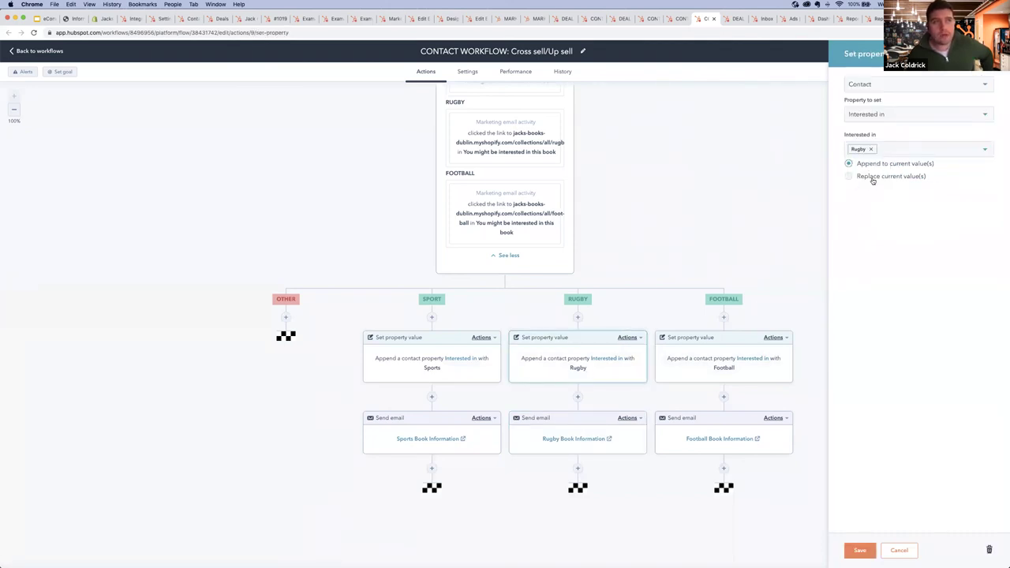
{"action": "left_click", "coordinate": [912, 151]}
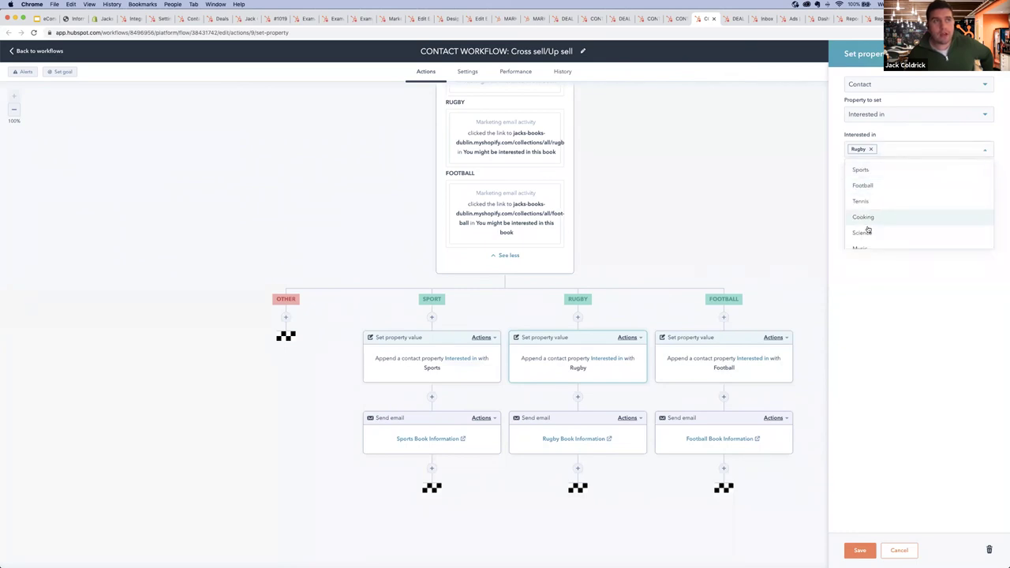
{"action": "left_click", "coordinate": [894, 302]}
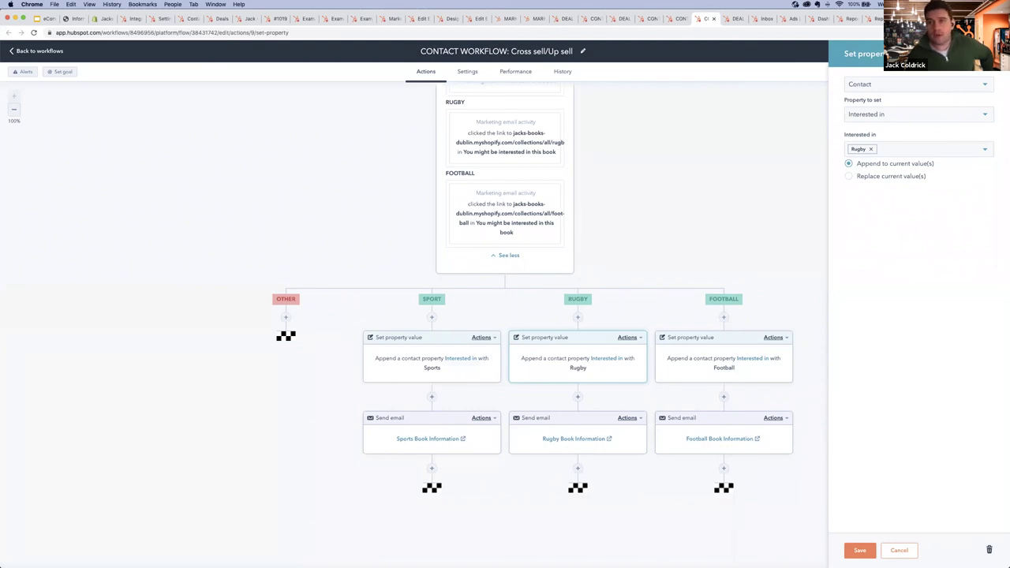
{"action": "key", "text": "Escape"}
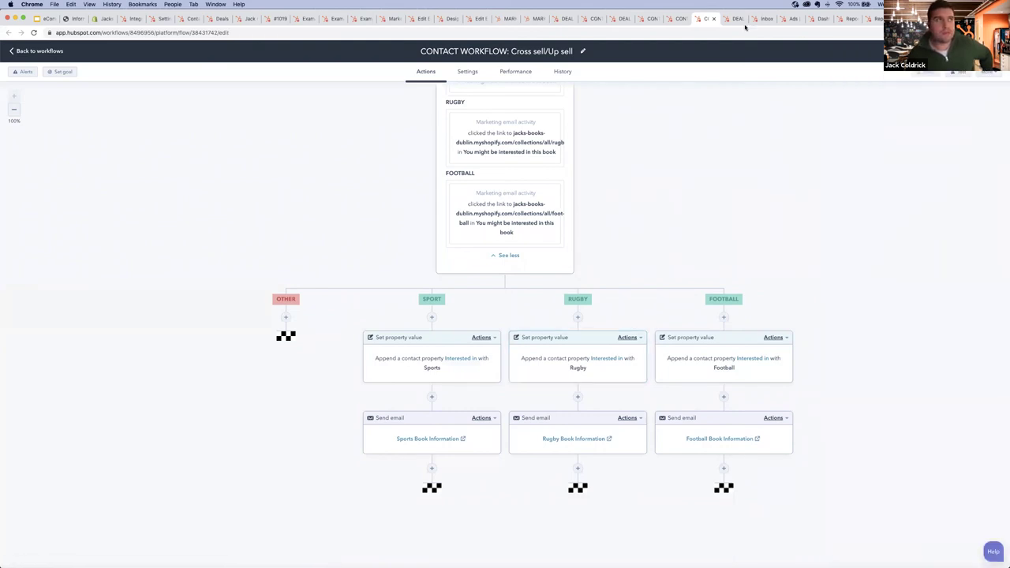
{"action": "left_click", "coordinate": [730, 19]}
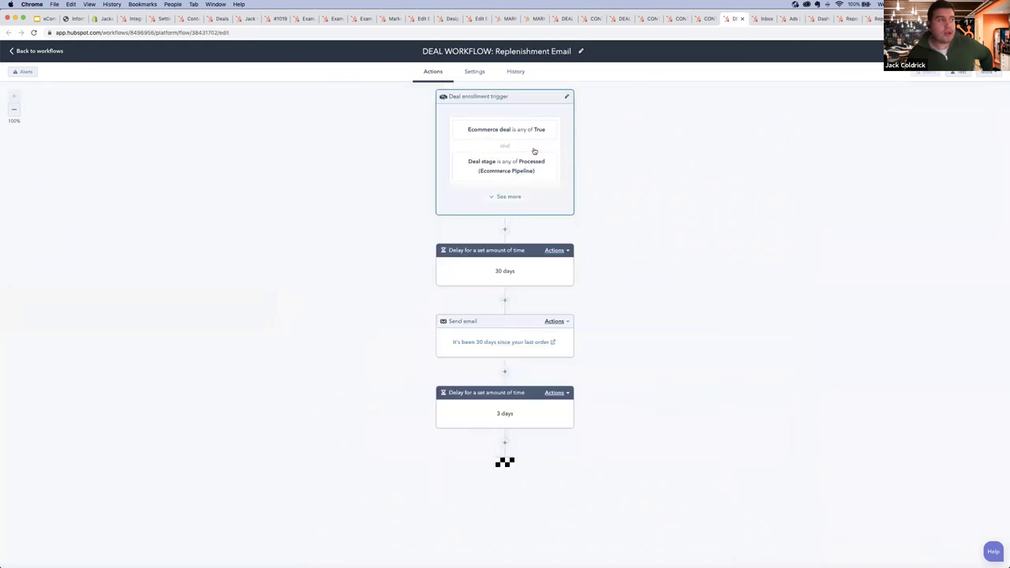
Step: Show the Replenishment Email trigger's third product condition, then go to the Jacks Books checkout tab
{"action": "left_click", "coordinate": [505, 196]}
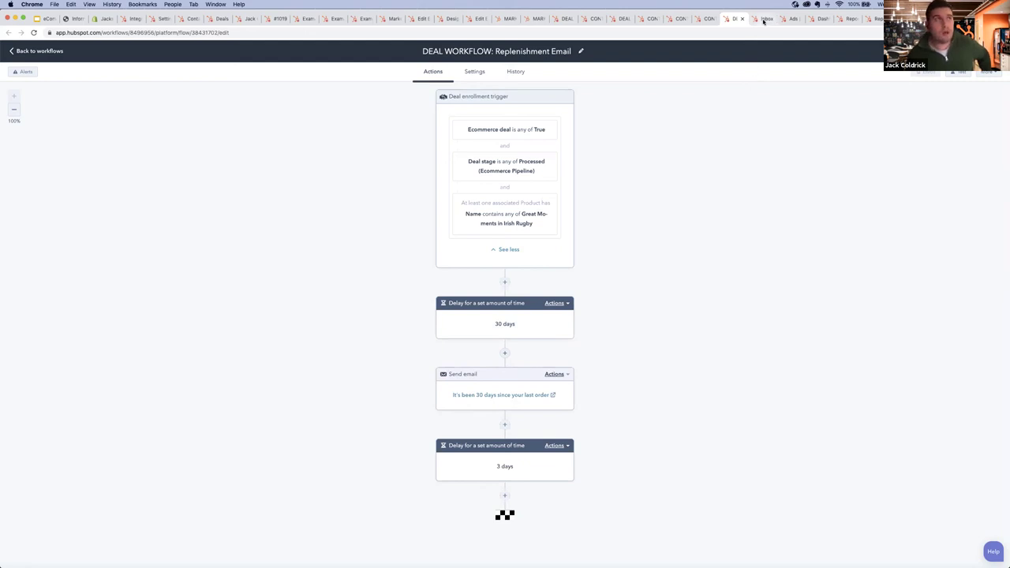
{"action": "left_click", "coordinate": [101, 18]}
{"action": "left_click", "coordinate": [73, 18]}
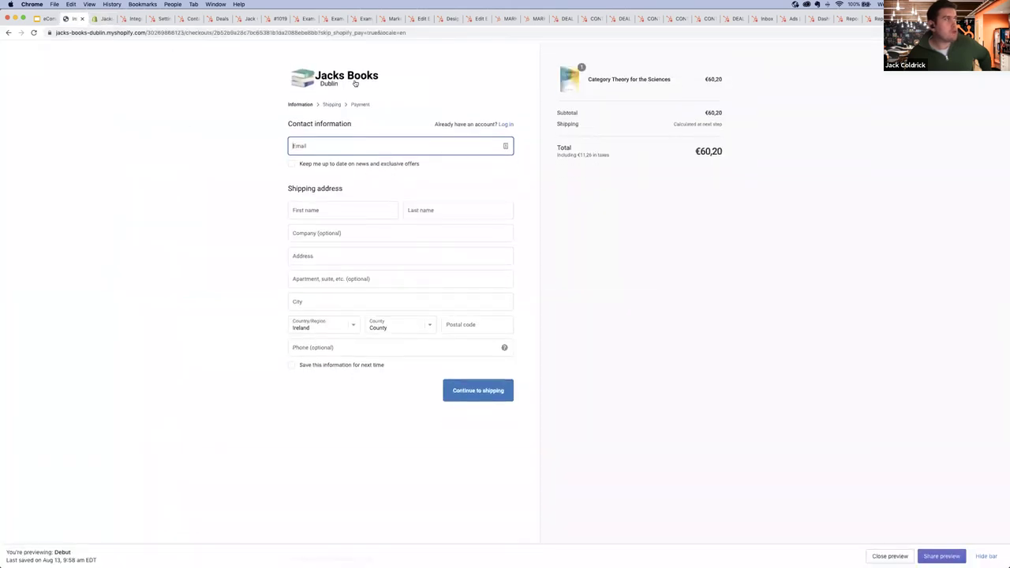
Step: From the store home page, send 'Hello Jack' via live chat, then open the HubSpot Inbox
{"action": "left_click", "coordinate": [355, 83]}
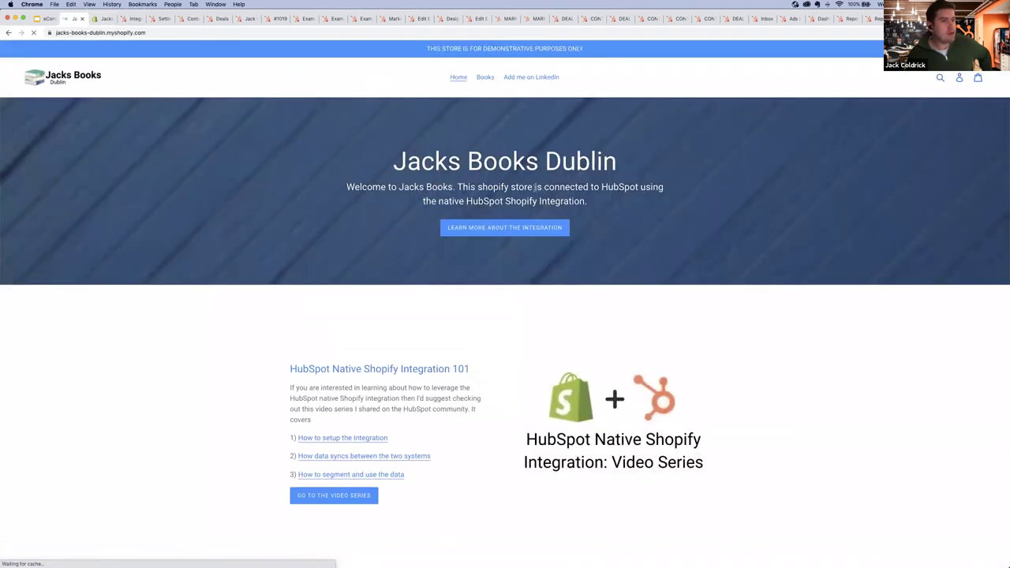
{"action": "scroll", "coordinate": [926, 426], "scroll_direction": "down", "scroll_amount": 4}
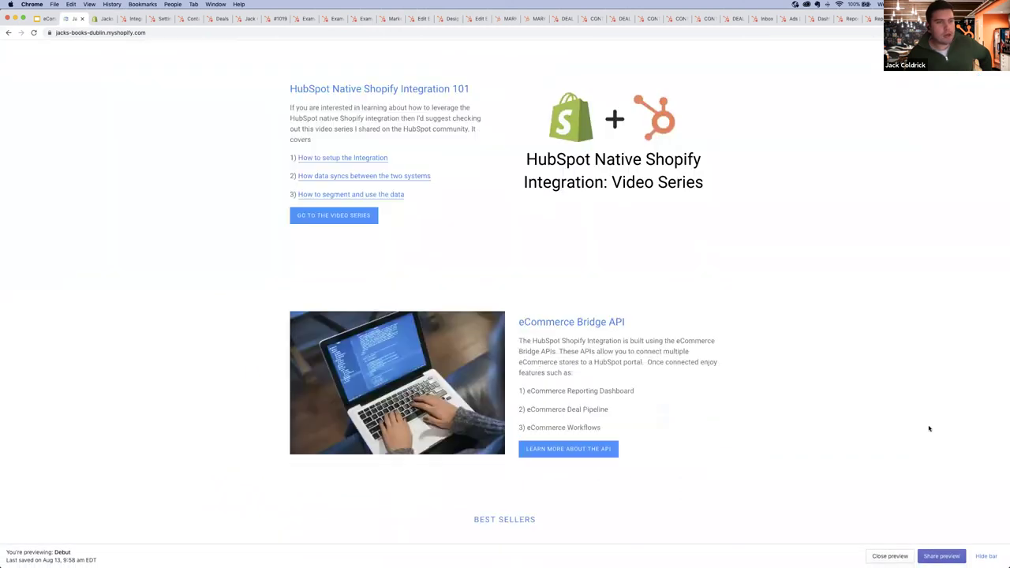
{"action": "scroll", "coordinate": [912, 405], "scroll_direction": "up", "scroll_amount": 3}
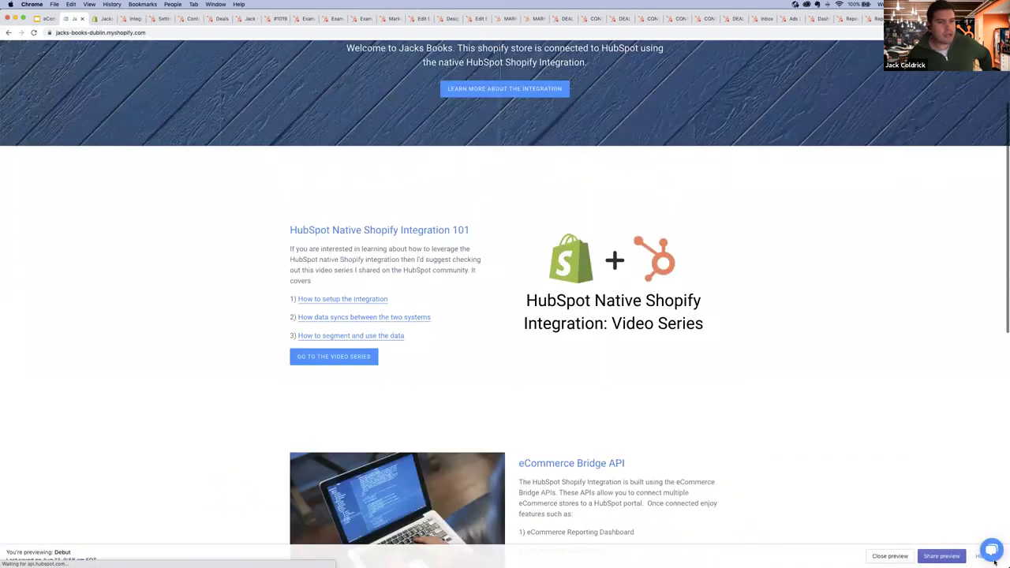
{"action": "left_click", "coordinate": [991, 551]}
{"action": "left_click", "coordinate": [895, 518]}
{"action": "type", "text": "Tha"}
{"action": "key", "text": "BackSpace"}
{"action": "key", "text": "BackSpace"}
{"action": "key", "text": "BackSpace"}
{"action": "type", "text": "Hello Jack"}
{"action": "key", "text": "Return"}
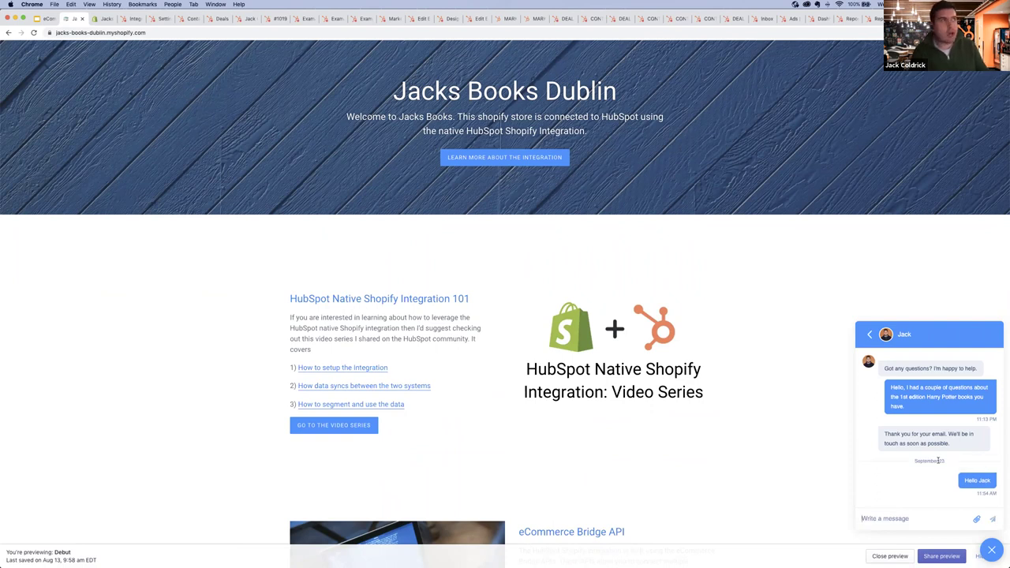
{"action": "left_click", "coordinate": [760, 22]}
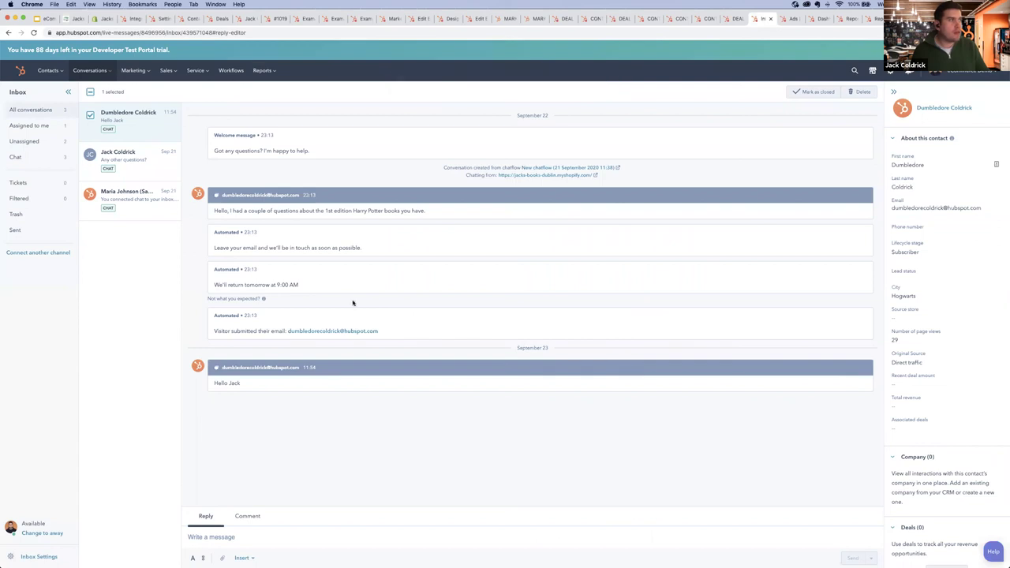
Step: Reply 'hello' to the visitor's chat message in the inbox, then go to the Ads tab
{"action": "left_click_drag", "start_coordinate": [253, 392], "coordinate": [212, 384]}
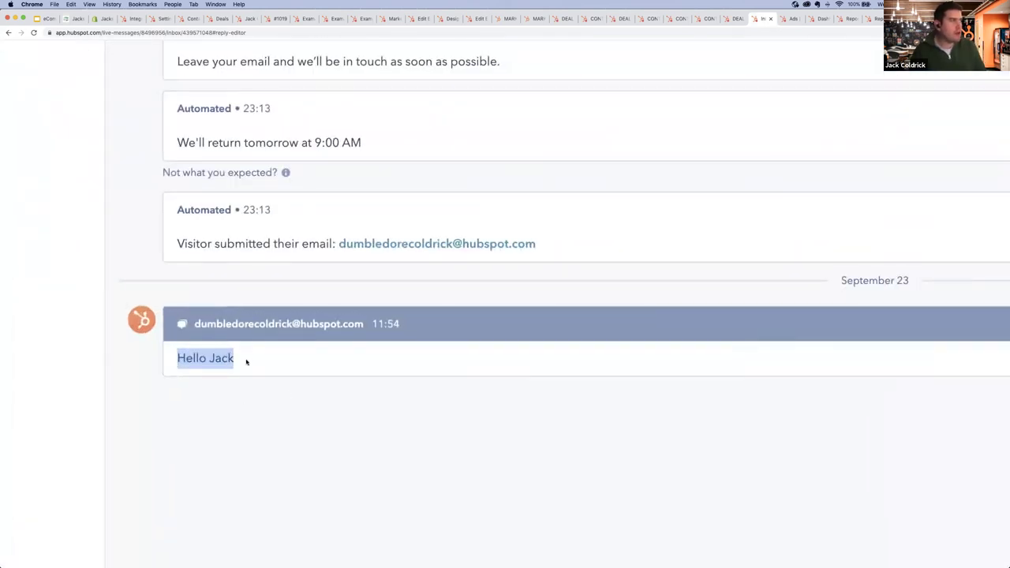
{"action": "scroll", "coordinate": [242, 365], "scroll_direction": "down", "scroll_amount": 3}
{"action": "scroll", "coordinate": [241, 367], "scroll_direction": "down", "scroll_amount": 2}
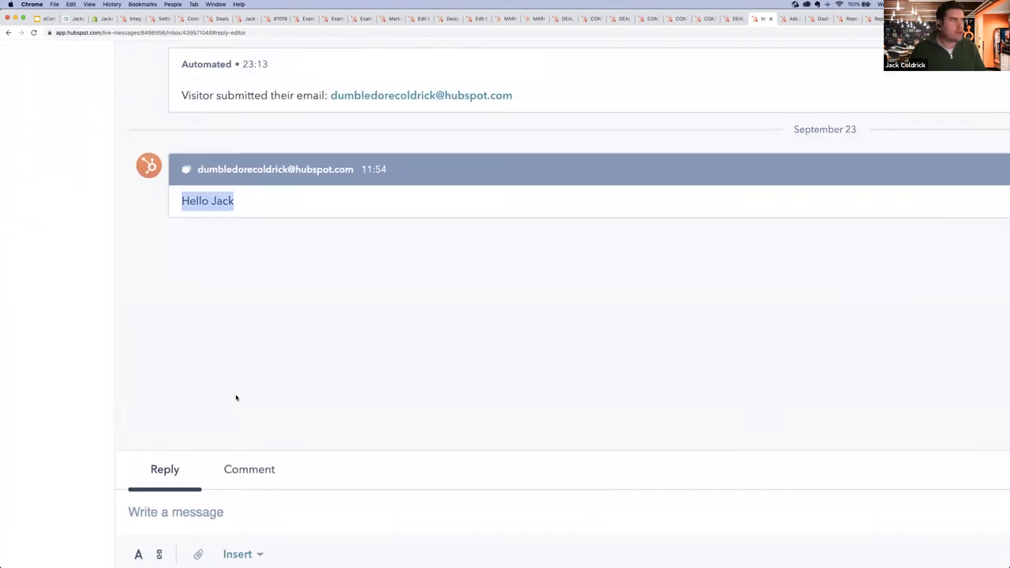
{"action": "scroll", "coordinate": [234, 421], "scroll_direction": "down", "scroll_amount": 2}
{"action": "left_click", "coordinate": [278, 533]}
{"action": "type", "text": "hello"}
{"action": "key", "text": "Return"}
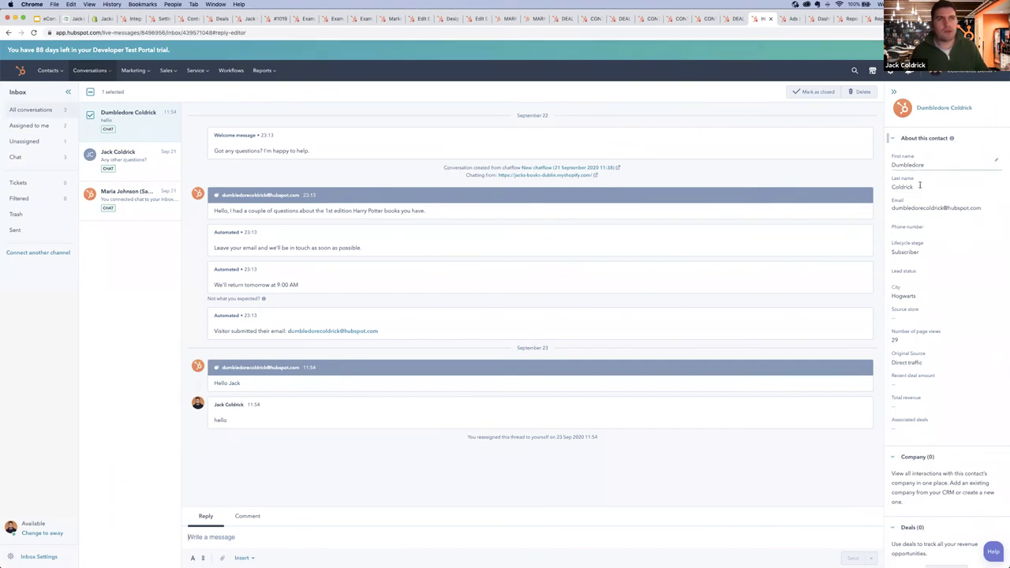
{"action": "scroll", "coordinate": [930, 268], "scroll_direction": "down", "scroll_amount": 3}
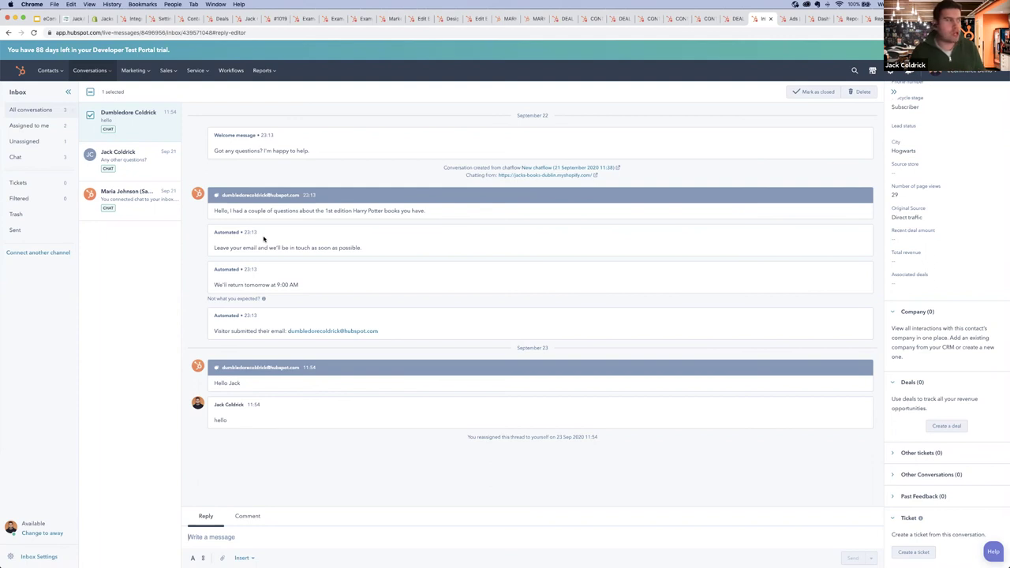
{"action": "left_click", "coordinate": [792, 19]}
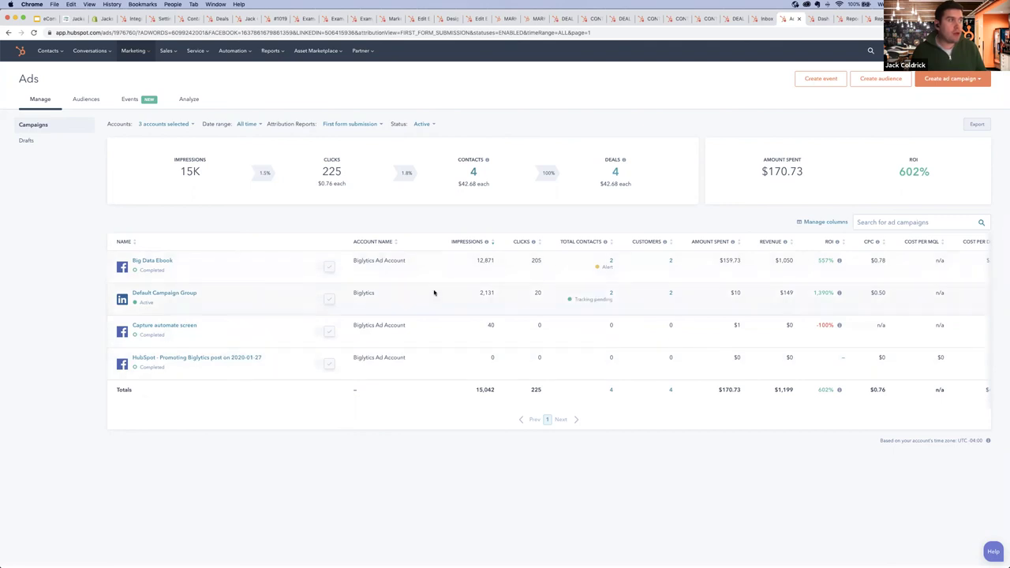
{"action": "left_click_drag", "start_coordinate": [478, 261], "coordinate": [929, 273]}
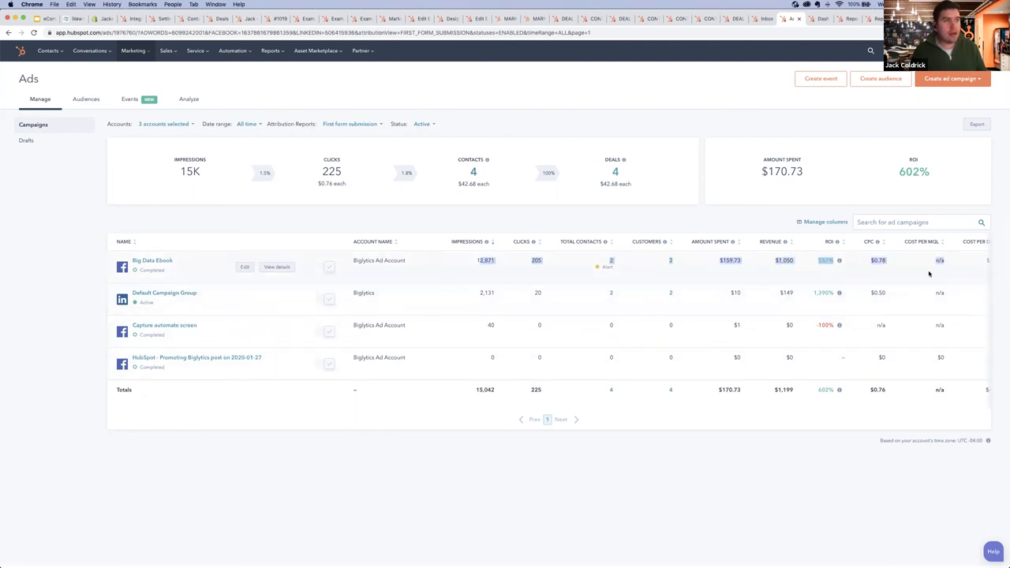
{"action": "left_click", "coordinate": [769, 228]}
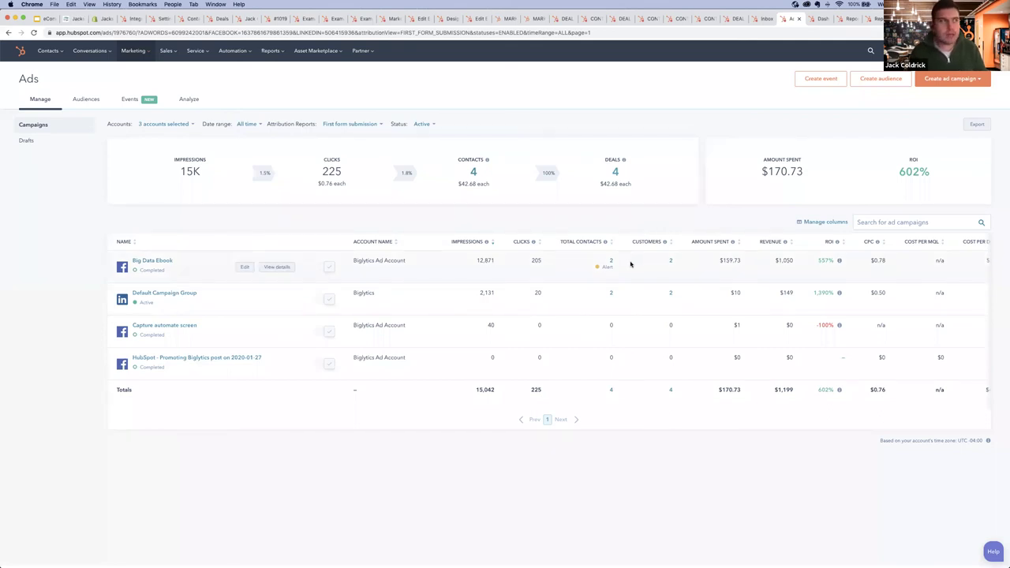
{"action": "left_click", "coordinate": [673, 260]}
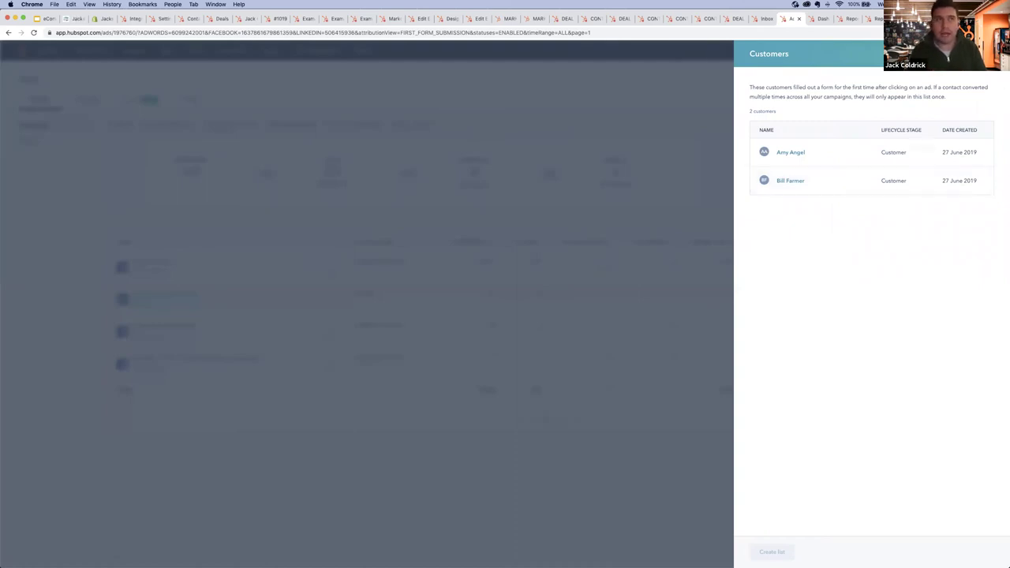
{"action": "left_click", "coordinate": [996, 54]}
{"action": "mouse_move", "coordinate": [825, 243]}
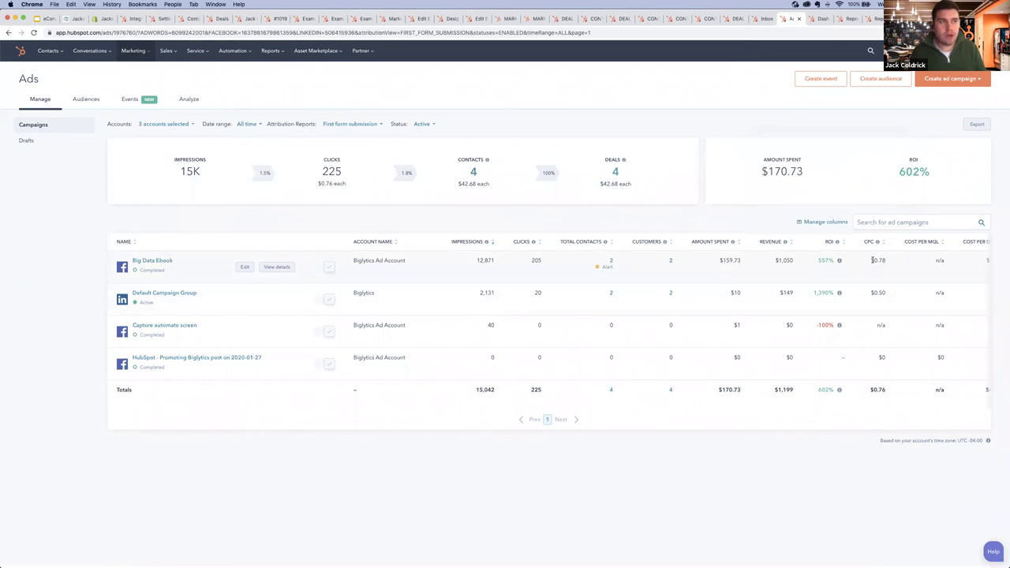
{"action": "left_click_drag", "start_coordinate": [871, 260], "coordinate": [886, 262]}
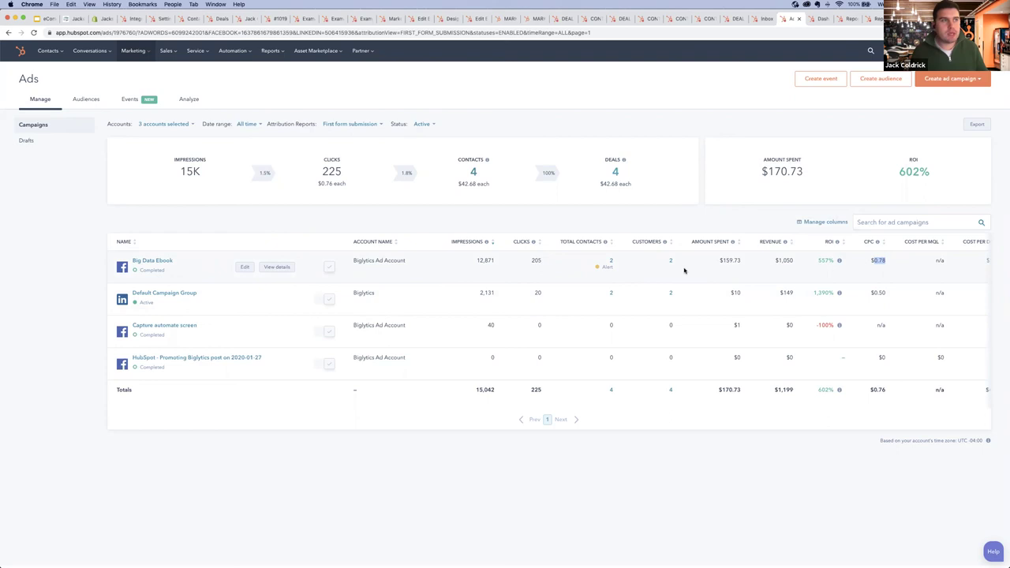
{"action": "left_click", "coordinate": [732, 261]}
{"action": "left_click_drag", "start_coordinate": [742, 261], "coordinate": [719, 261]}
{"action": "left_click_drag", "start_coordinate": [793, 260], "coordinate": [779, 259]}
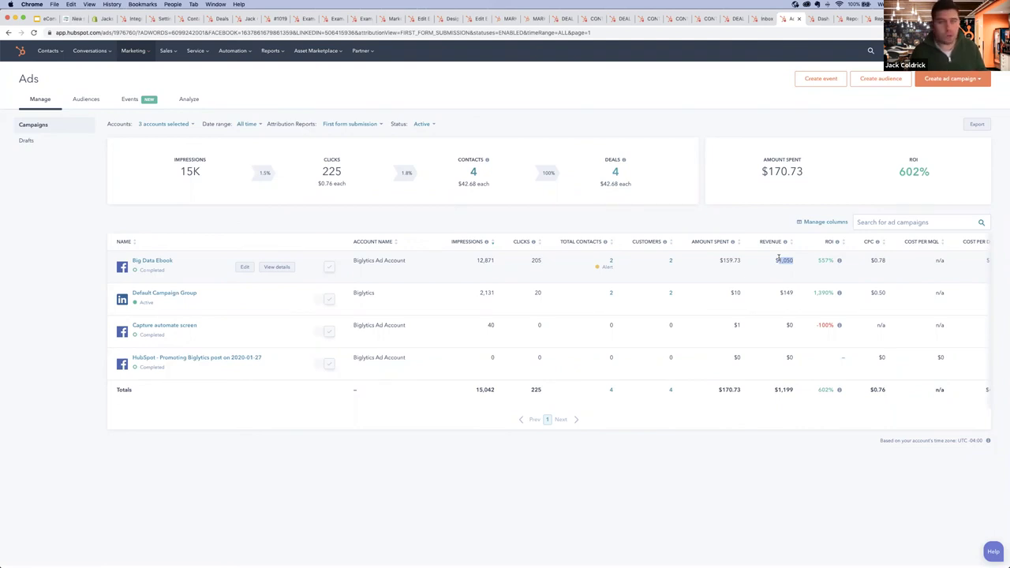
{"action": "left_click", "coordinate": [135, 261]}
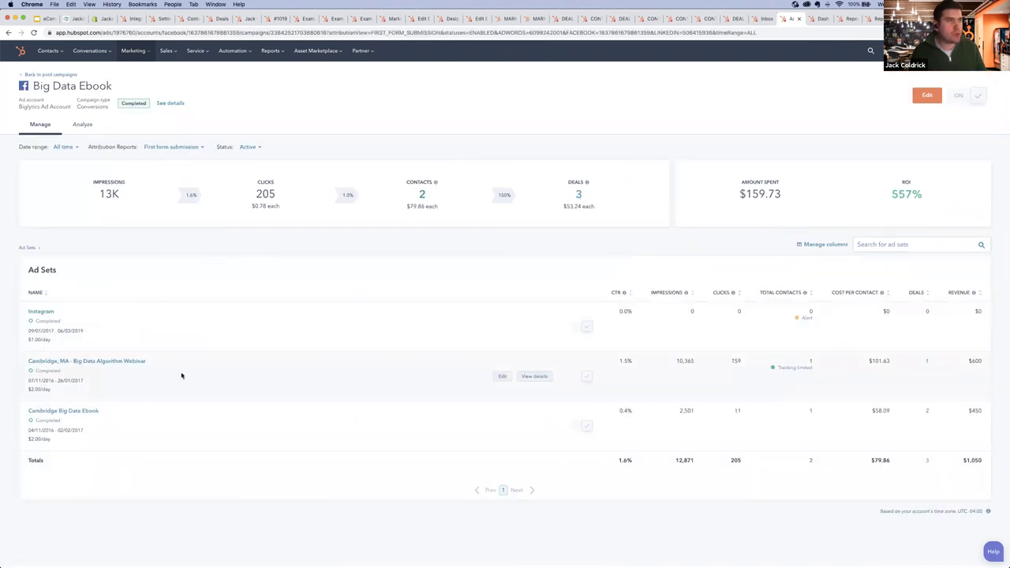
{"action": "left_click", "coordinate": [49, 74]}
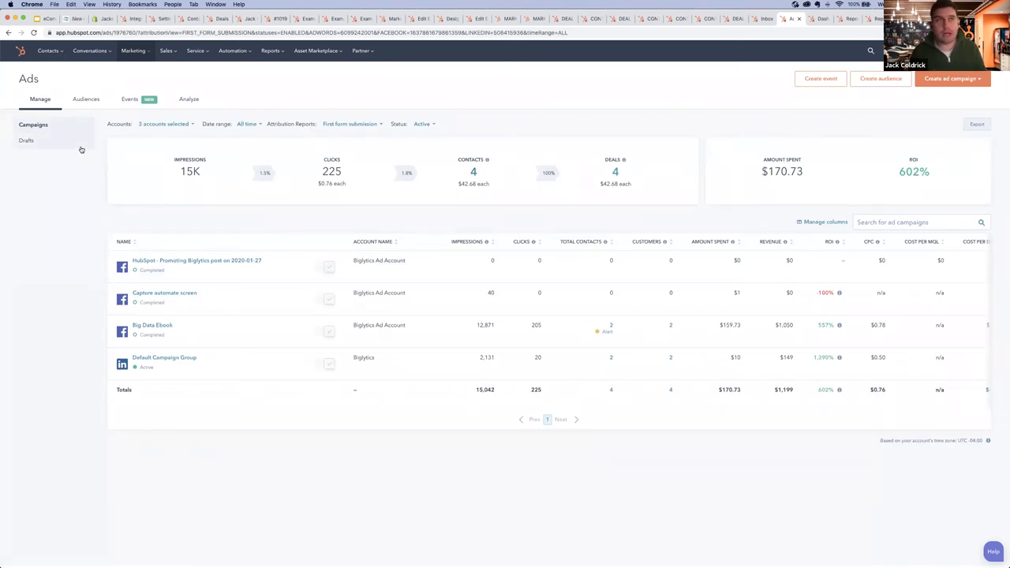
Step: Look over the ad campaign types and open the Create audience panel, then dismiss it
{"action": "left_click", "coordinate": [966, 79]}
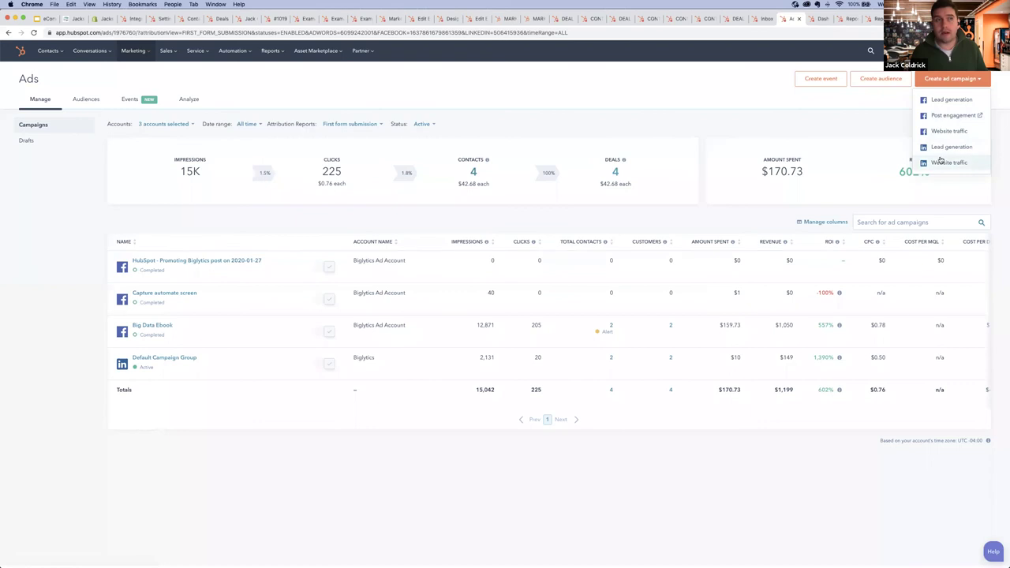
{"action": "left_click", "coordinate": [865, 116]}
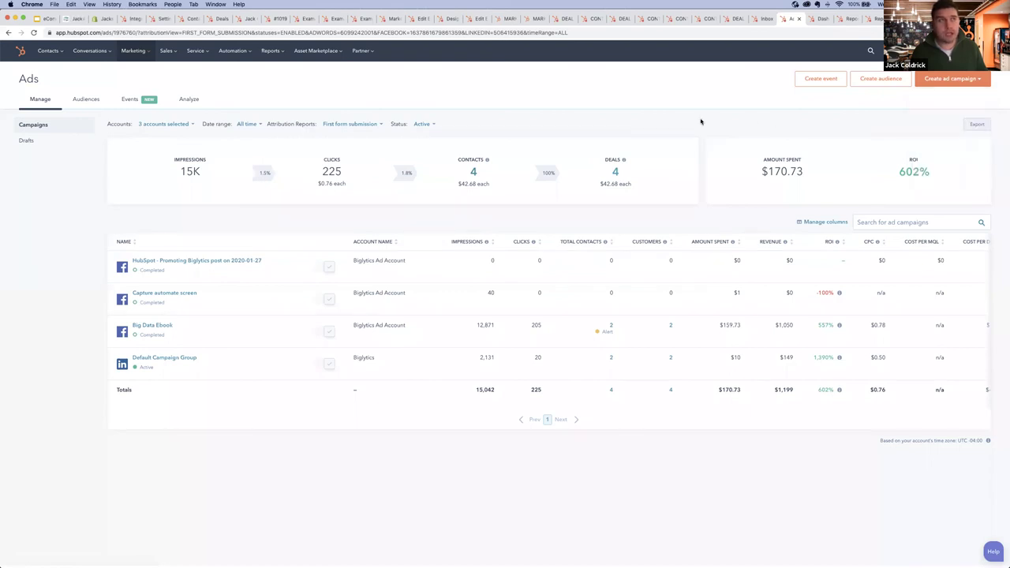
{"action": "left_click", "coordinate": [901, 79]}
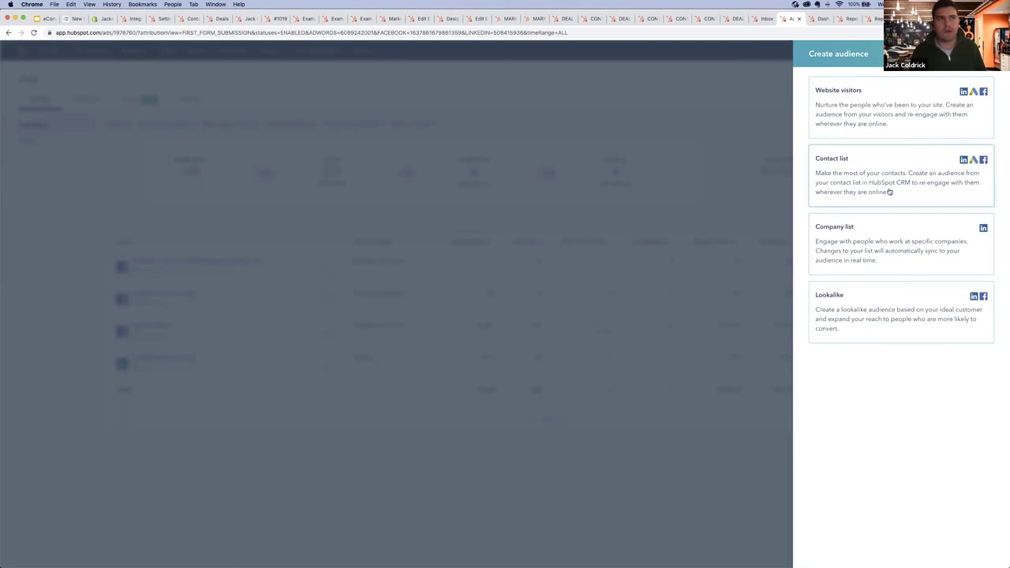
{"action": "key", "text": "Escape"}
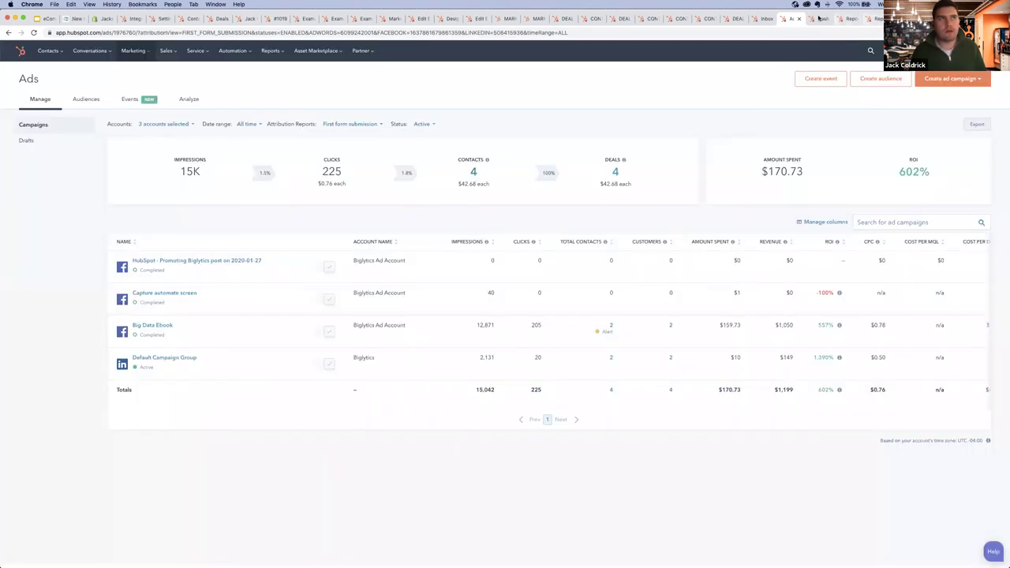
Step: Preview the Ecommerce dashboard template in the dashboard library
{"action": "left_click", "coordinate": [813, 18]}
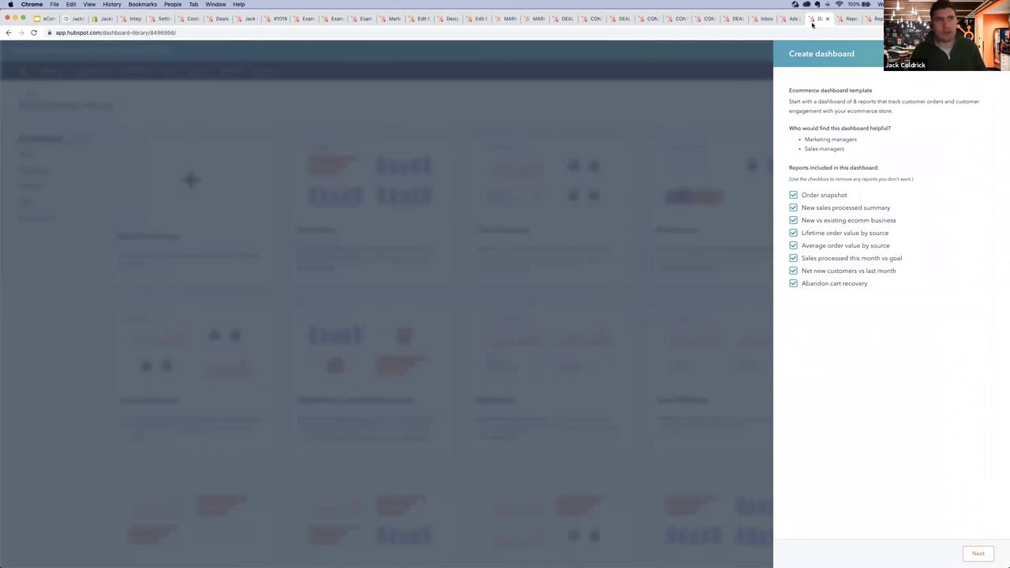
{"action": "key", "text": "Escape"}
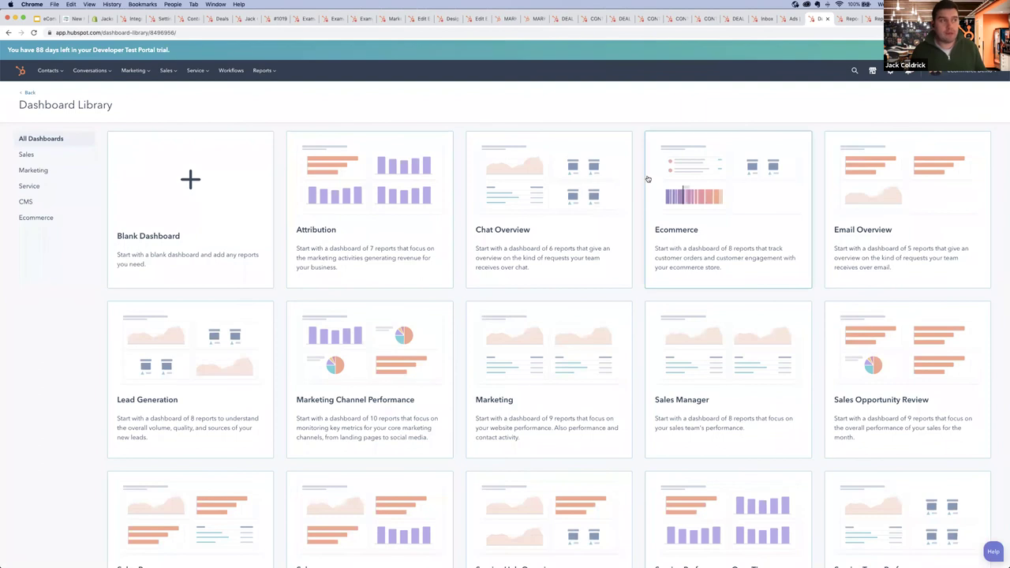
{"action": "scroll", "coordinate": [339, 282], "scroll_direction": "down", "scroll_amount": 5}
{"action": "scroll", "coordinate": [476, 188], "scroll_direction": "up", "scroll_amount": 5}
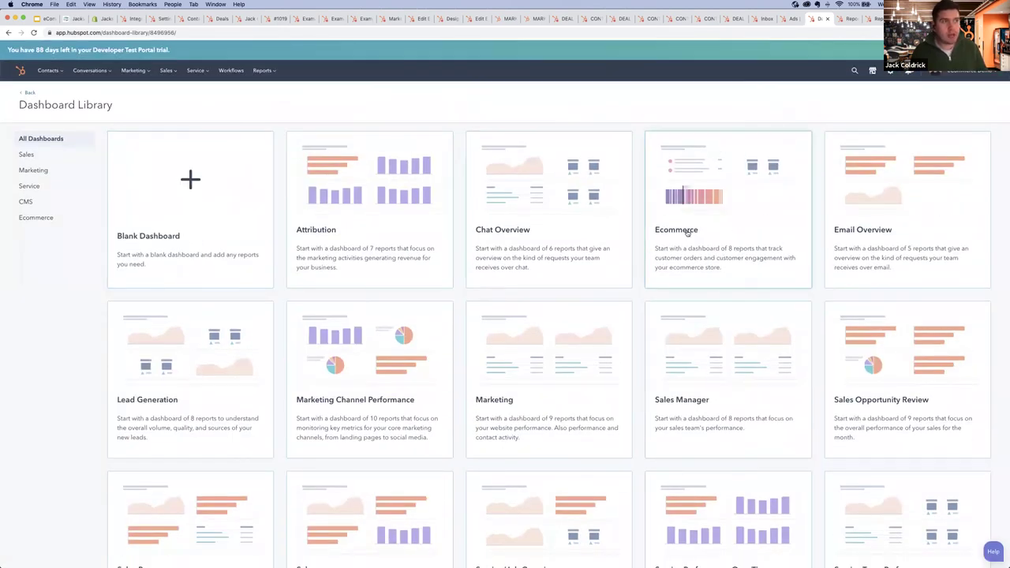
{"action": "left_click", "coordinate": [718, 205]}
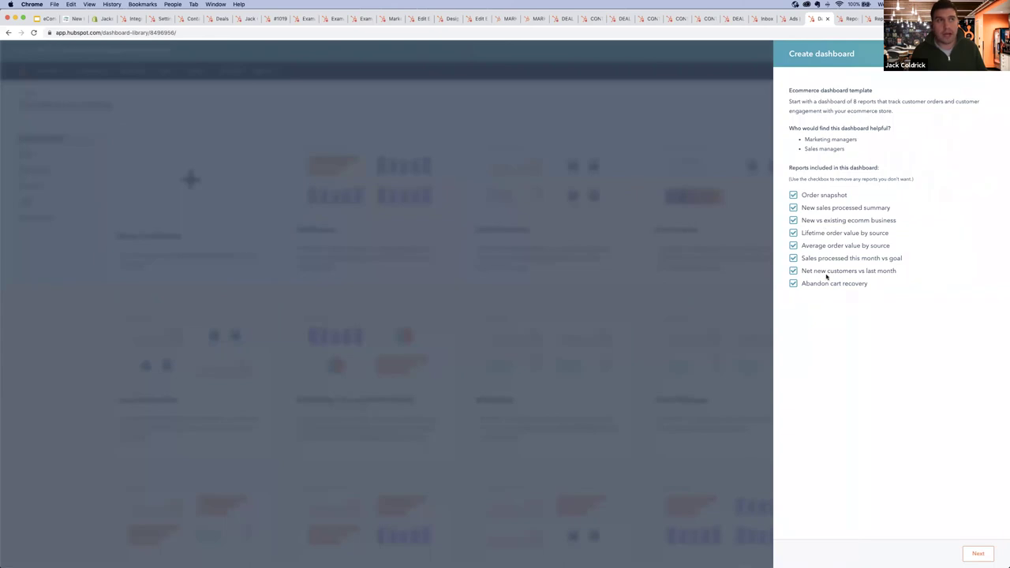
Step: Inspect the deals behind Direct traffic revenue on the live Ecommerce dashboard, then open the Report Library
{"action": "left_click", "coordinate": [843, 21]}
{"action": "scroll", "coordinate": [725, 208], "scroll_direction": "down", "scroll_amount": 5}
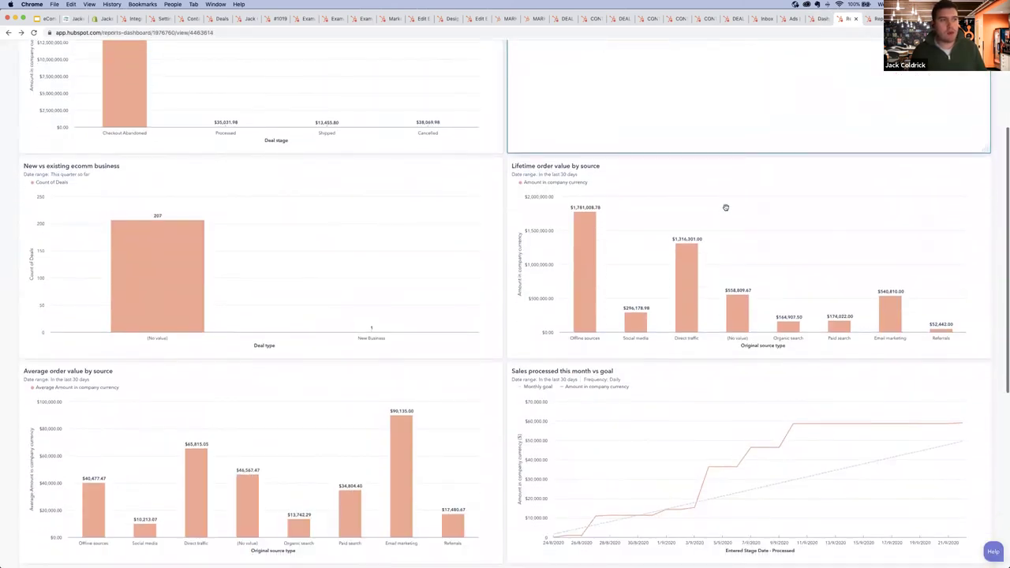
{"action": "scroll", "coordinate": [704, 240], "scroll_direction": "up", "scroll_amount": 5}
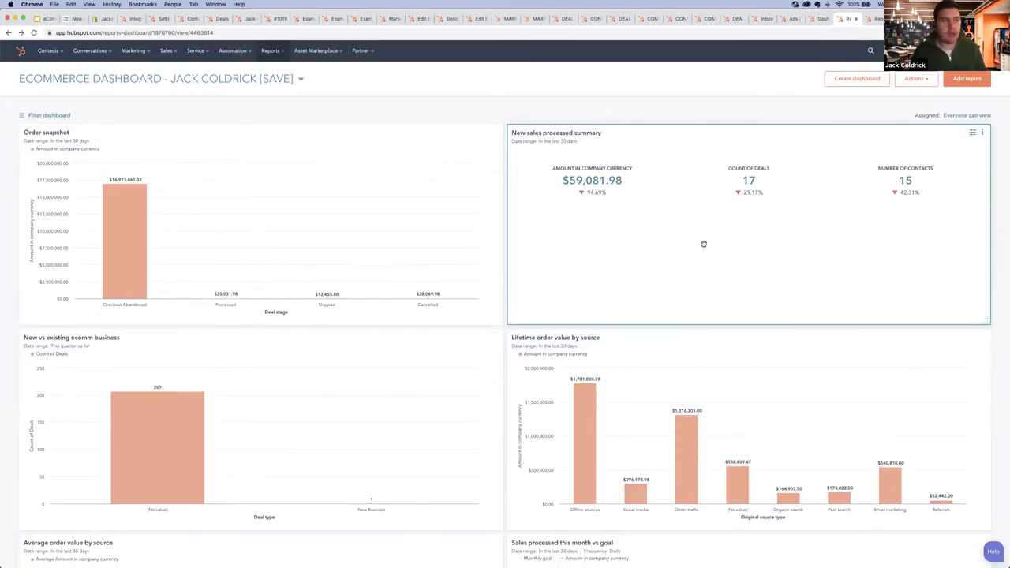
{"action": "scroll", "coordinate": [701, 260], "scroll_direction": "down", "scroll_amount": 2}
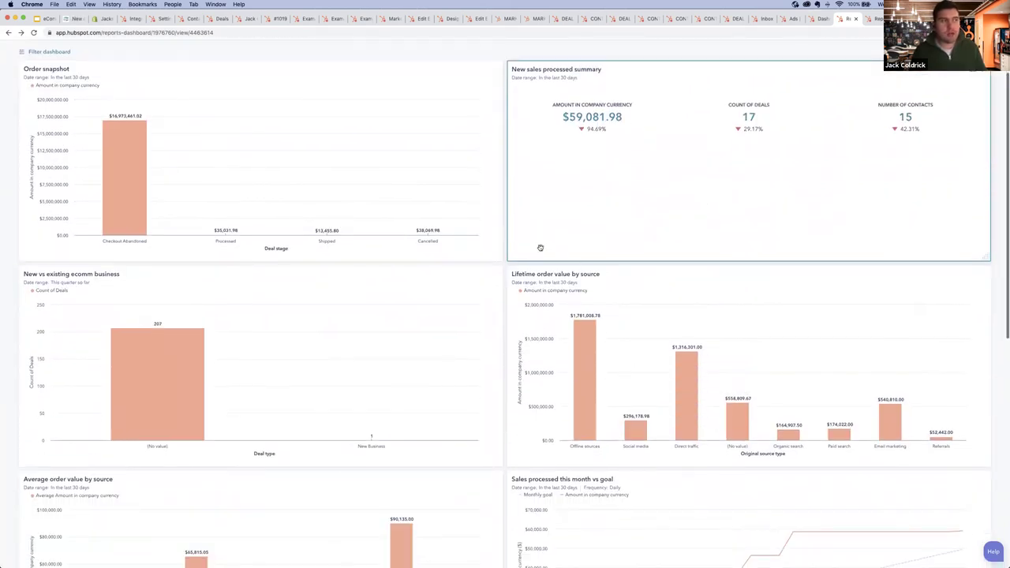
{"action": "left_click", "coordinate": [689, 394]}
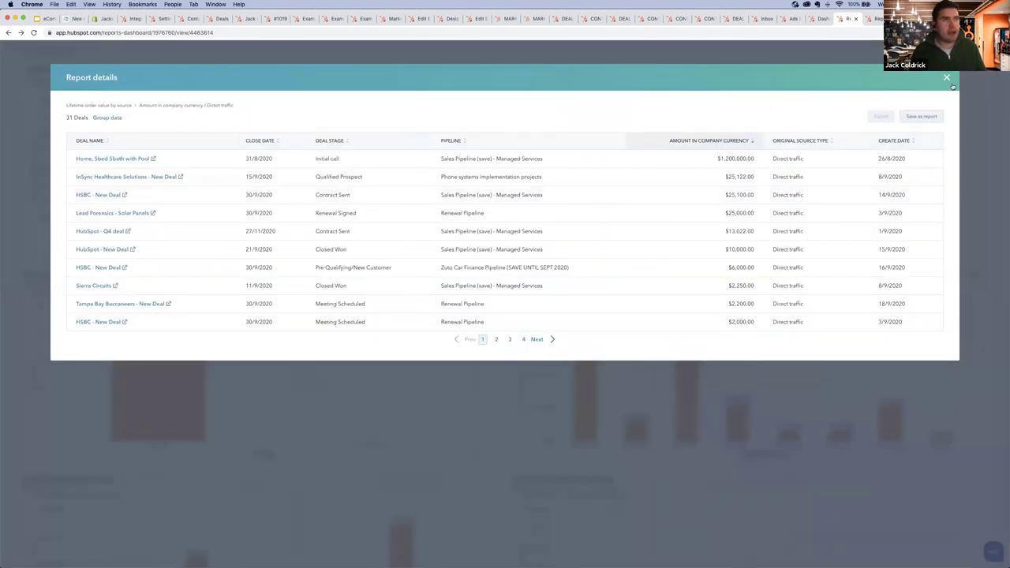
{"action": "key", "text": "Escape"}
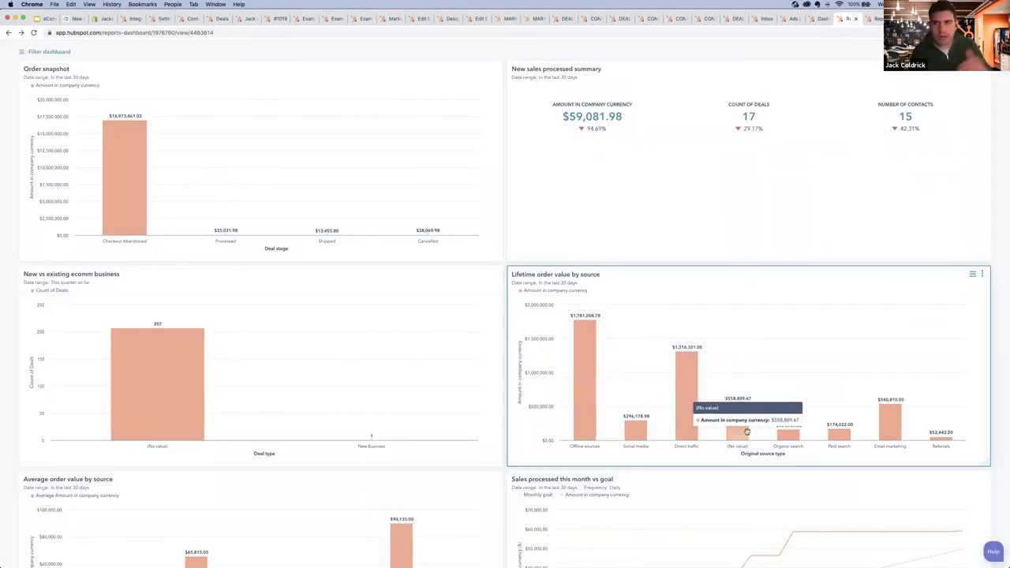
{"action": "scroll", "coordinate": [709, 277], "scroll_direction": "up", "scroll_amount": 2}
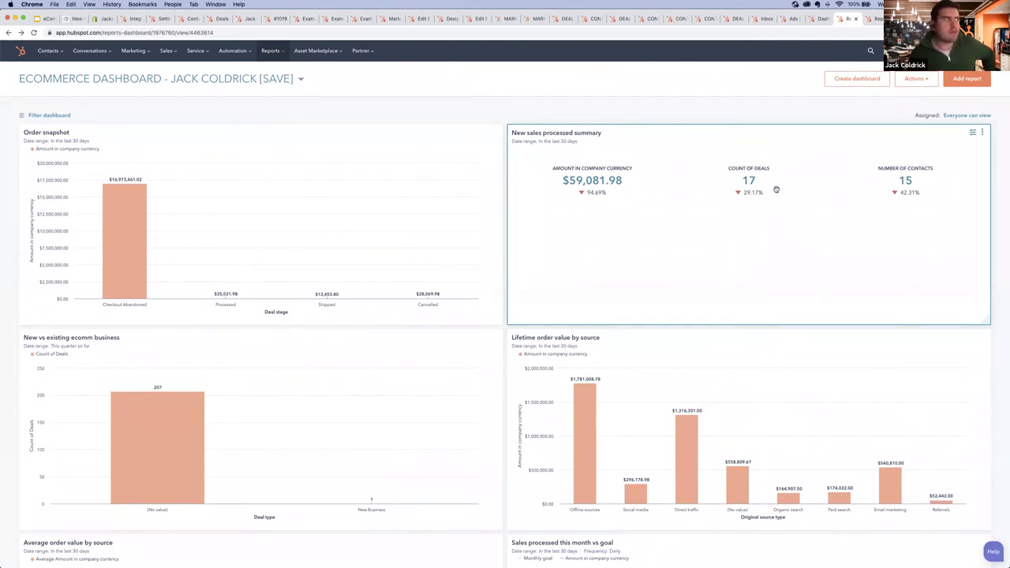
{"action": "left_click", "coordinate": [878, 20]}
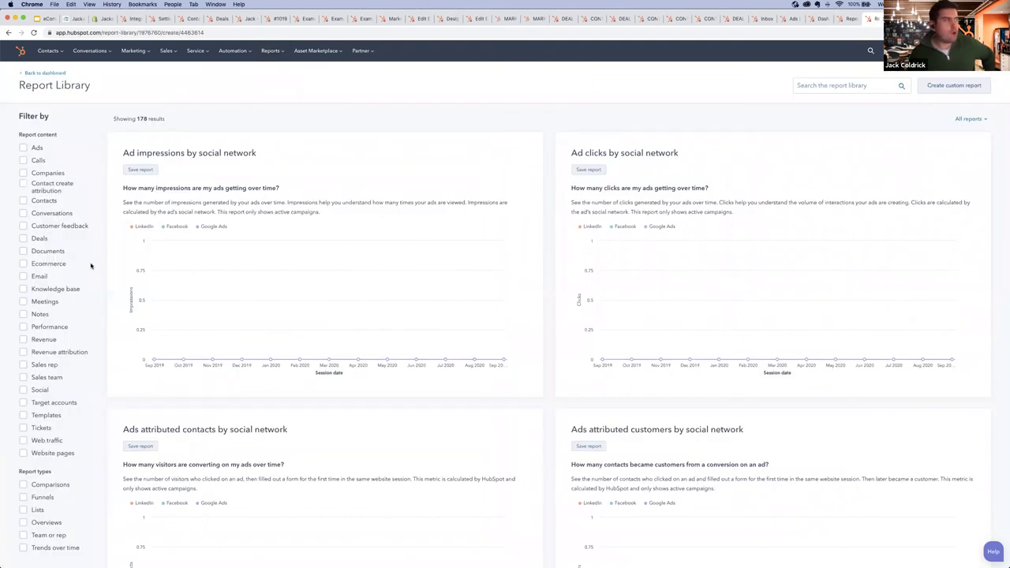
Step: Scroll through the Report Library's 178 reports
{"action": "scroll", "coordinate": [56, 138], "scroll_direction": "down", "scroll_amount": 2}
{"action": "scroll", "coordinate": [56, 138], "scroll_direction": "down", "scroll_amount": 2}
{"action": "scroll", "coordinate": [81, 315], "scroll_direction": "up", "scroll_amount": 4}
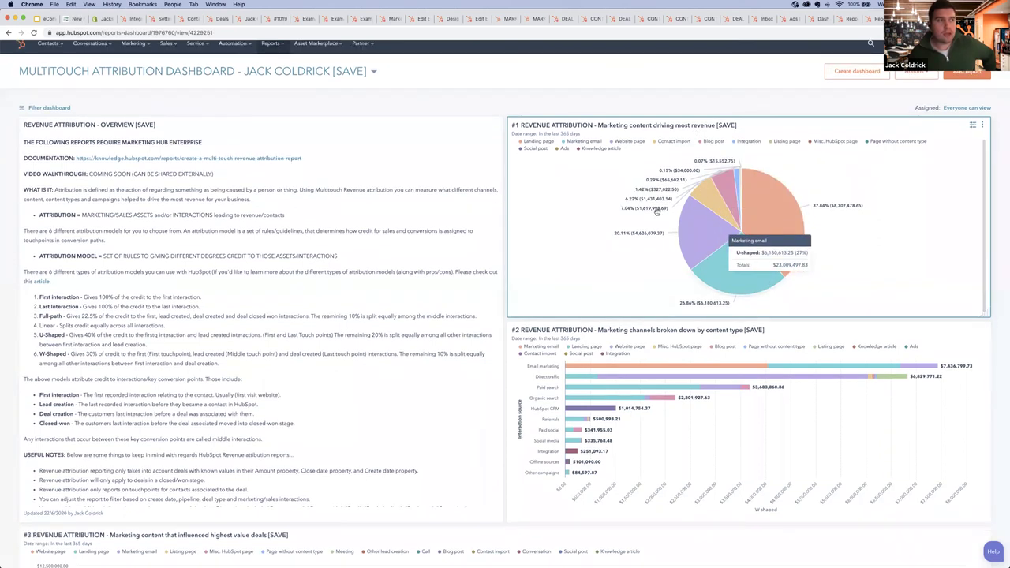
Step: Scroll through attribution reports #1–#4 and back, then switch to the ecommerce app search results
{"action": "scroll", "coordinate": [778, 307], "scroll_direction": "down", "scroll_amount": 5}
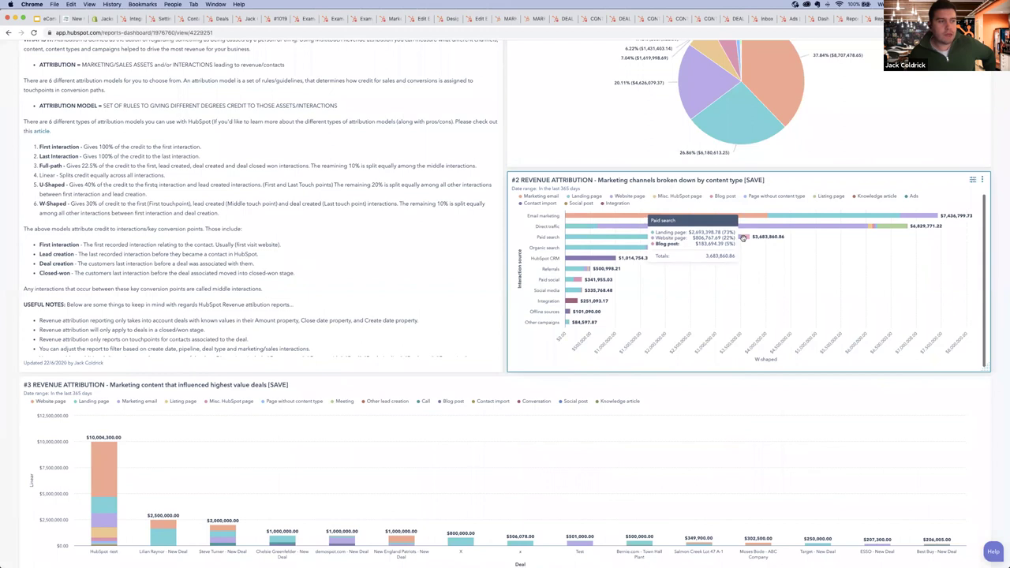
{"action": "scroll", "coordinate": [541, 377], "scroll_direction": "down", "scroll_amount": 3}
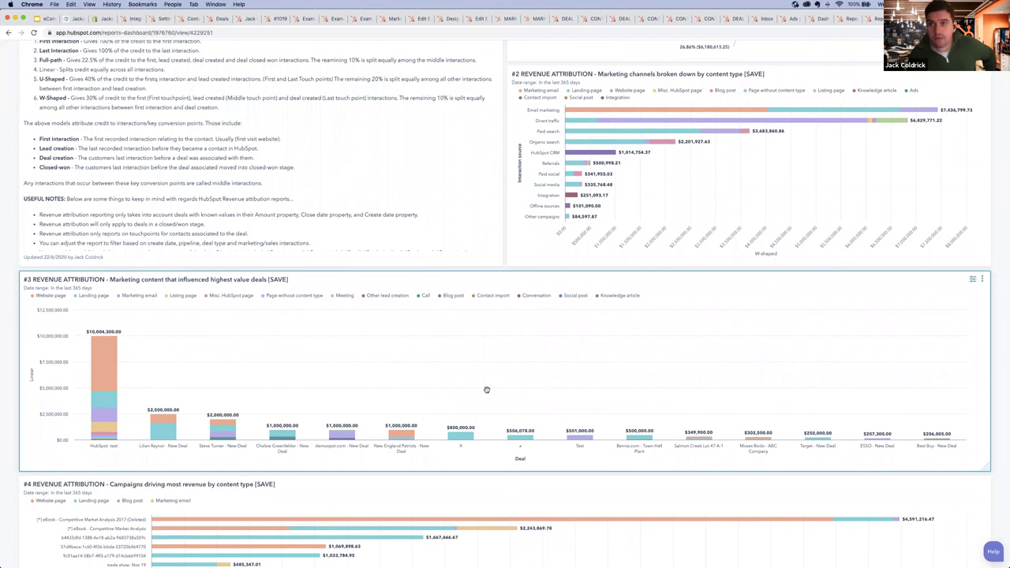
{"action": "scroll", "coordinate": [505, 393], "scroll_direction": "down", "scroll_amount": 1}
{"action": "scroll", "coordinate": [510, 394], "scroll_direction": "down", "scroll_amount": 4}
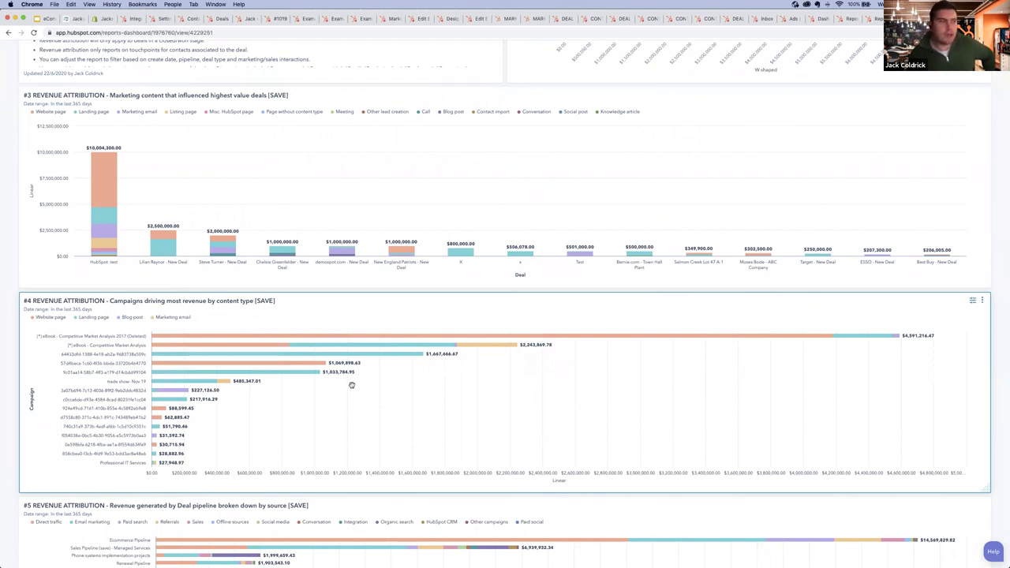
{"action": "scroll", "coordinate": [516, 327], "scroll_direction": "up", "scroll_amount": 6}
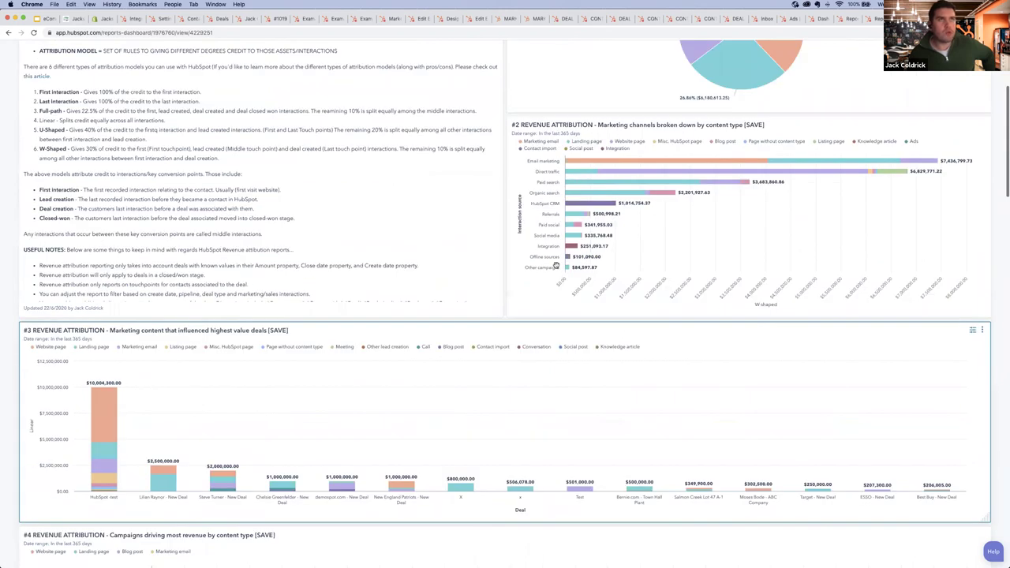
{"action": "scroll", "coordinate": [555, 265], "scroll_direction": "up", "scroll_amount": 4}
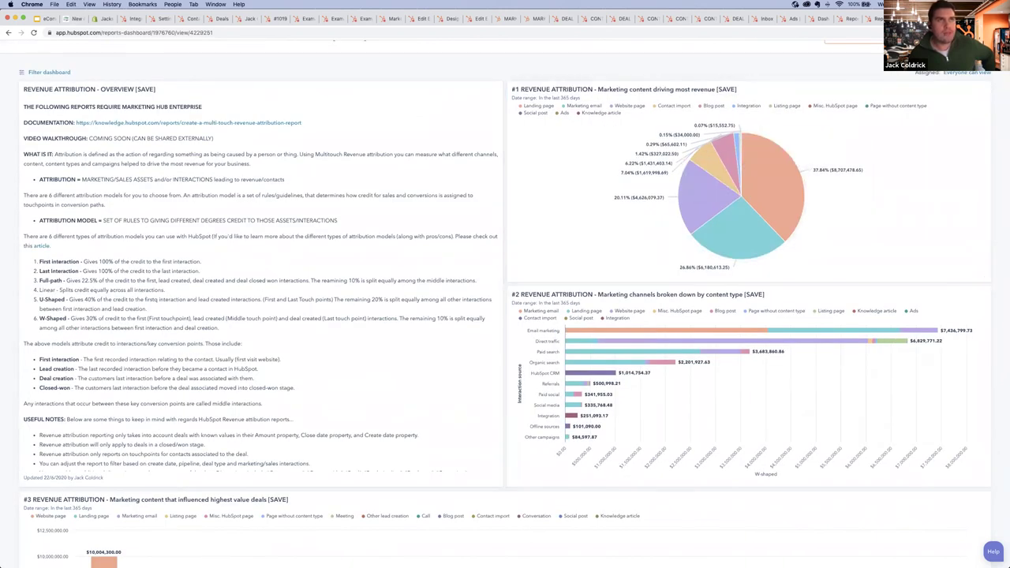
{"action": "key", "text": "ctrl+1"}
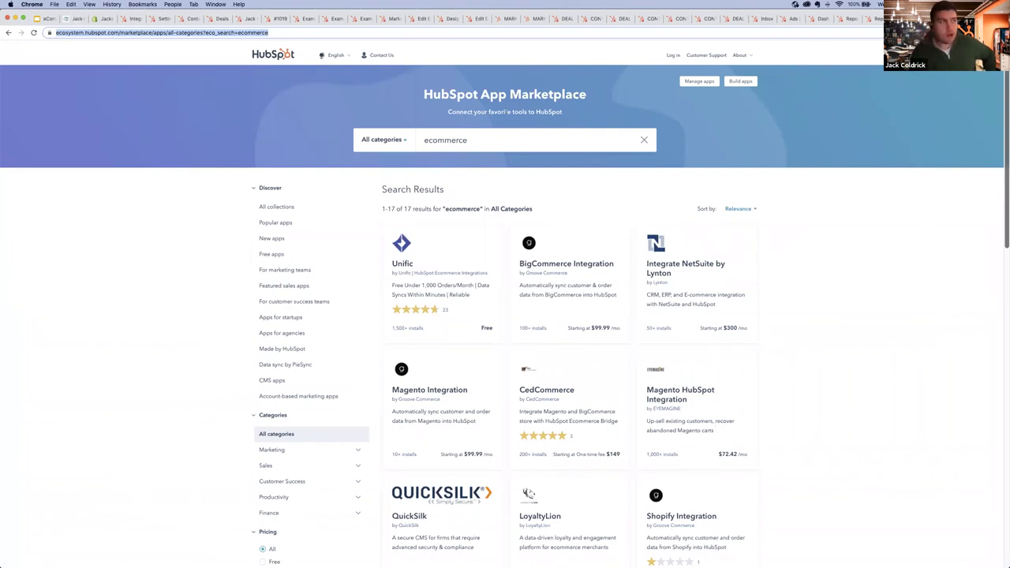
Step: Open the Shopify app listing from the 'ecommerce' results, highlight its API Docs heading, and return to Google Slides
{"action": "scroll", "coordinate": [555, 236], "scroll_direction": "down", "scroll_amount": 5}
{"action": "scroll", "coordinate": [551, 332], "scroll_direction": "down", "scroll_amount": 2}
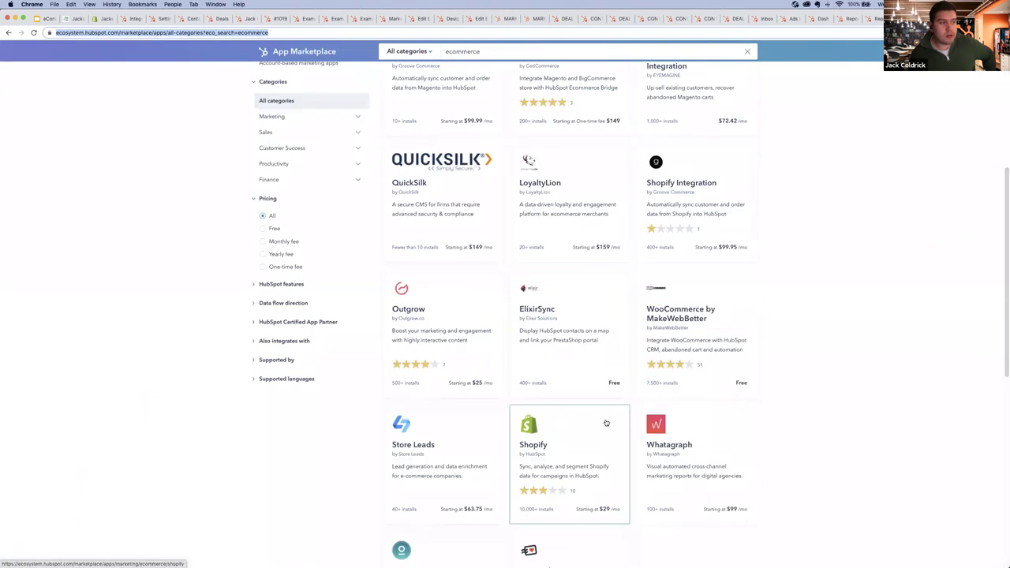
{"action": "scroll", "coordinate": [593, 435], "scroll_direction": "up", "scroll_amount": 5}
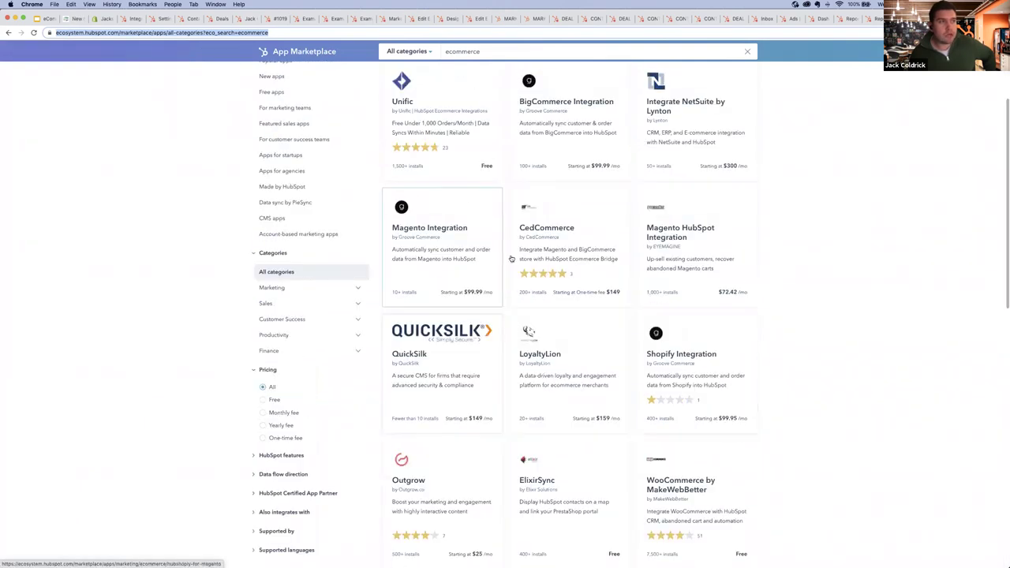
{"action": "scroll", "coordinate": [552, 316], "scroll_direction": "up", "scroll_amount": 3}
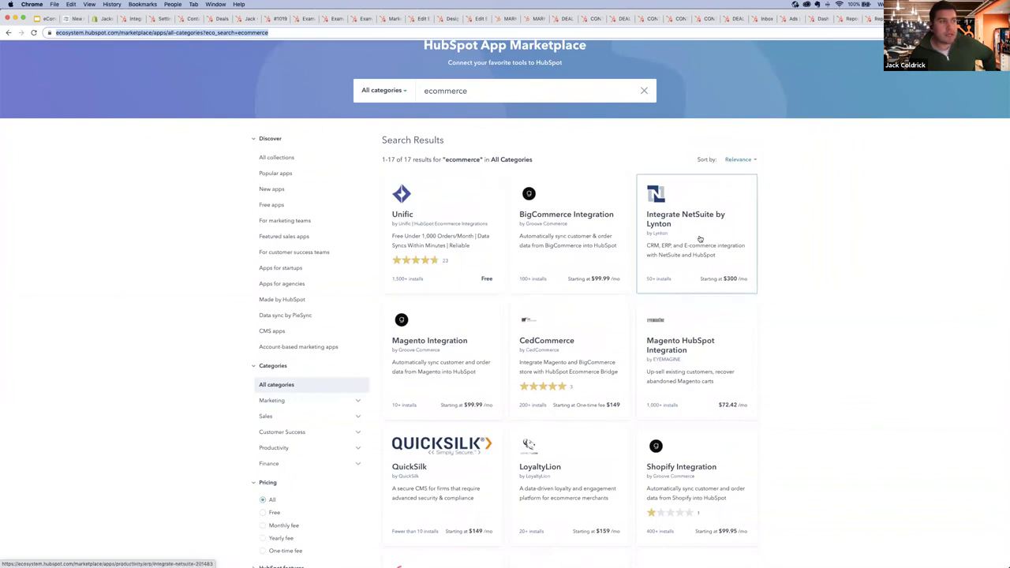
{"action": "scroll", "coordinate": [544, 315], "scroll_direction": "down", "scroll_amount": 8}
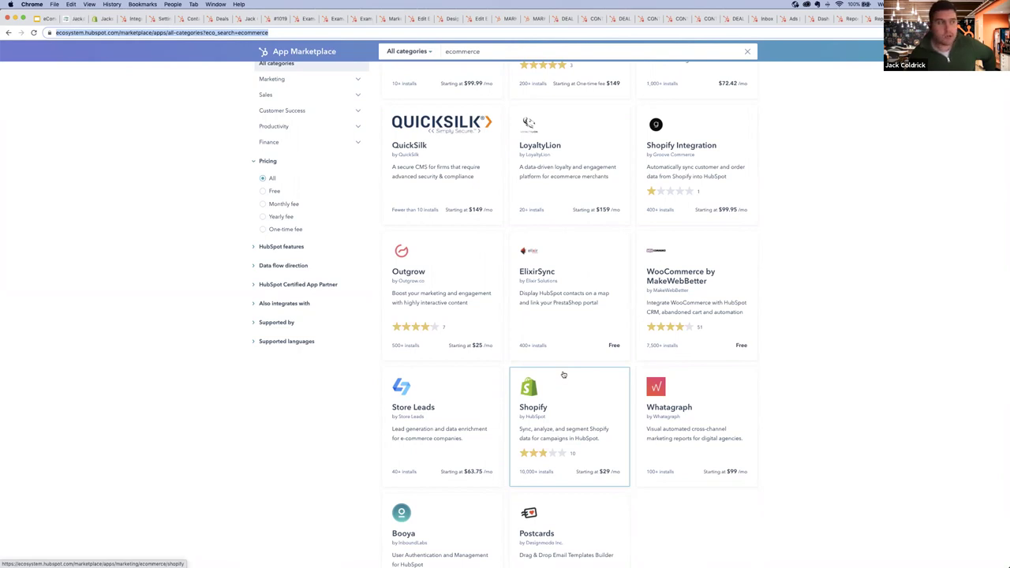
{"action": "left_click", "coordinate": [564, 374]}
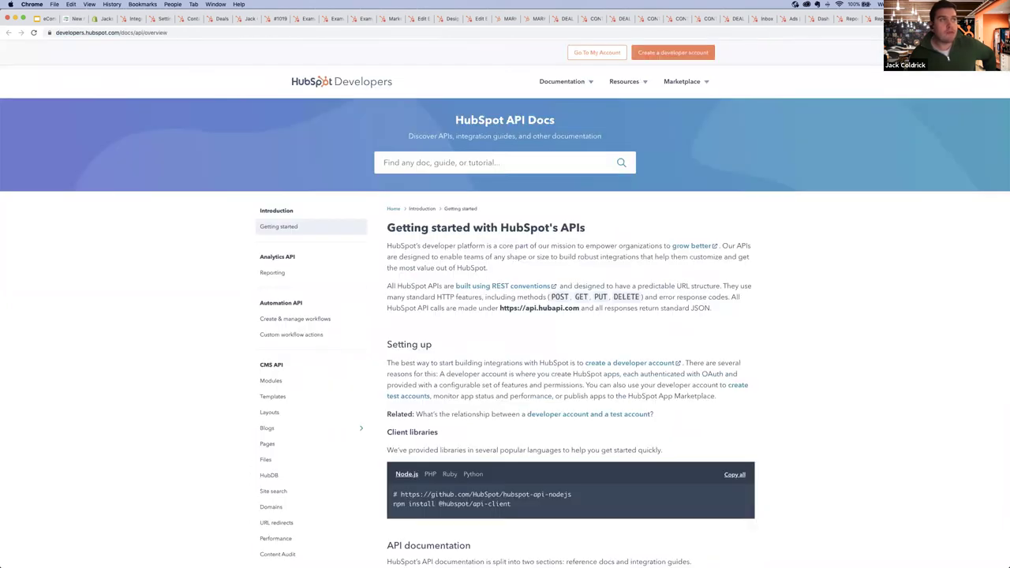
{"action": "left_click_drag", "start_coordinate": [451, 116], "coordinate": [617, 146]}
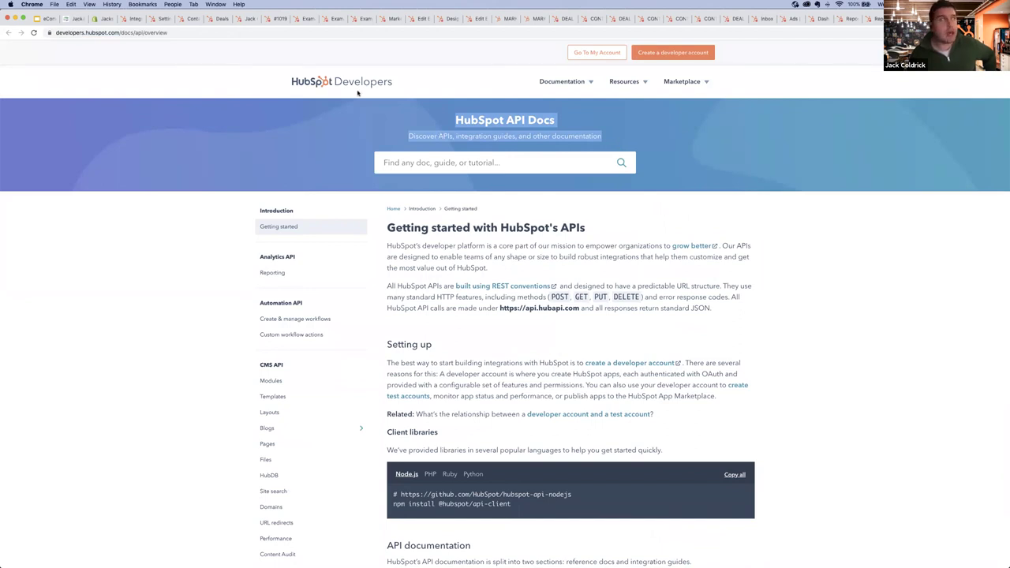
{"action": "left_click", "coordinate": [37, 21]}
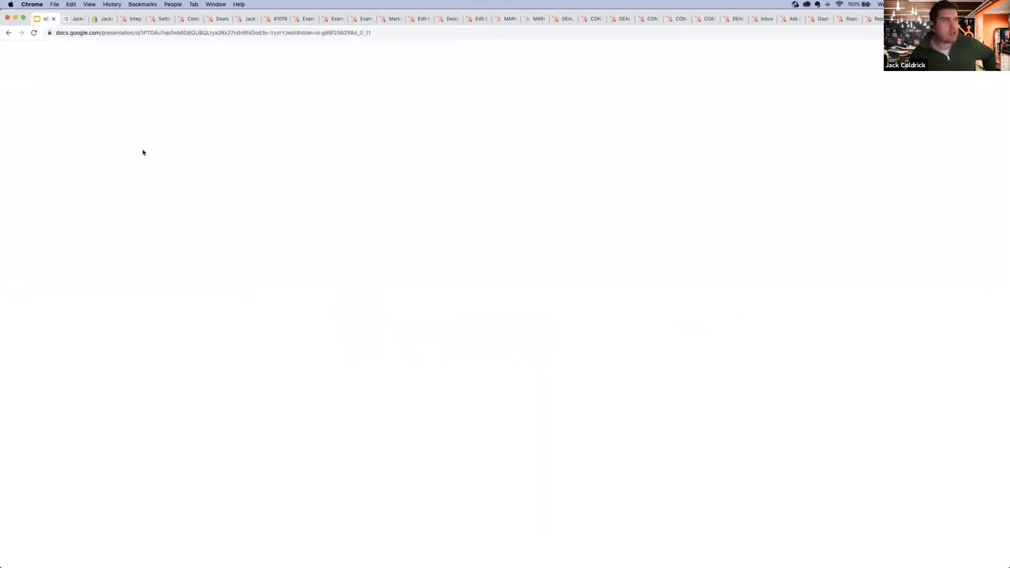
Step: Show slide 39, Useful Resources, then closing slide 40, Connect with me
{"action": "scroll", "coordinate": [52, 522], "scroll_direction": "down", "scroll_amount": 3}
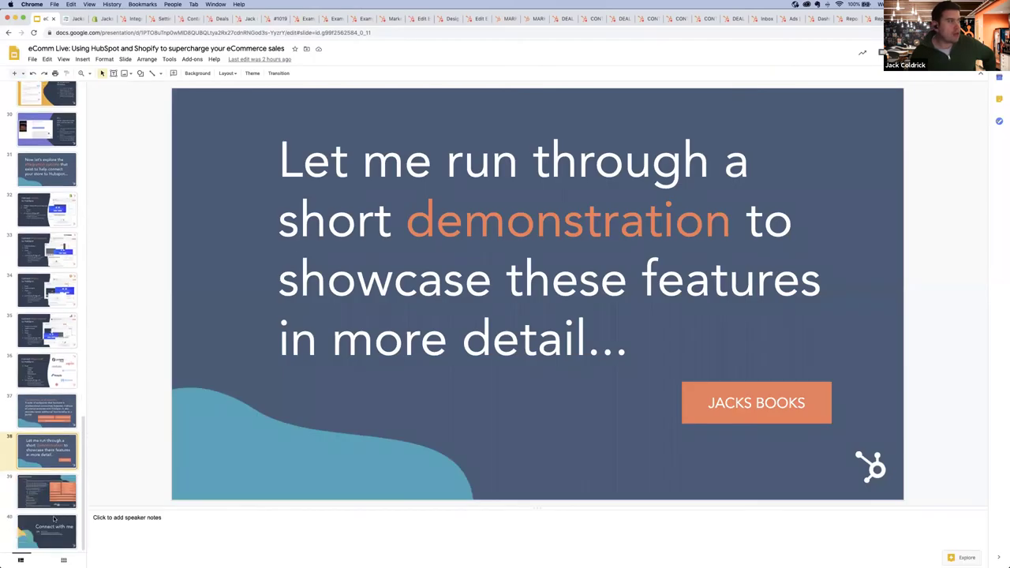
{"action": "left_click", "coordinate": [45, 486]}
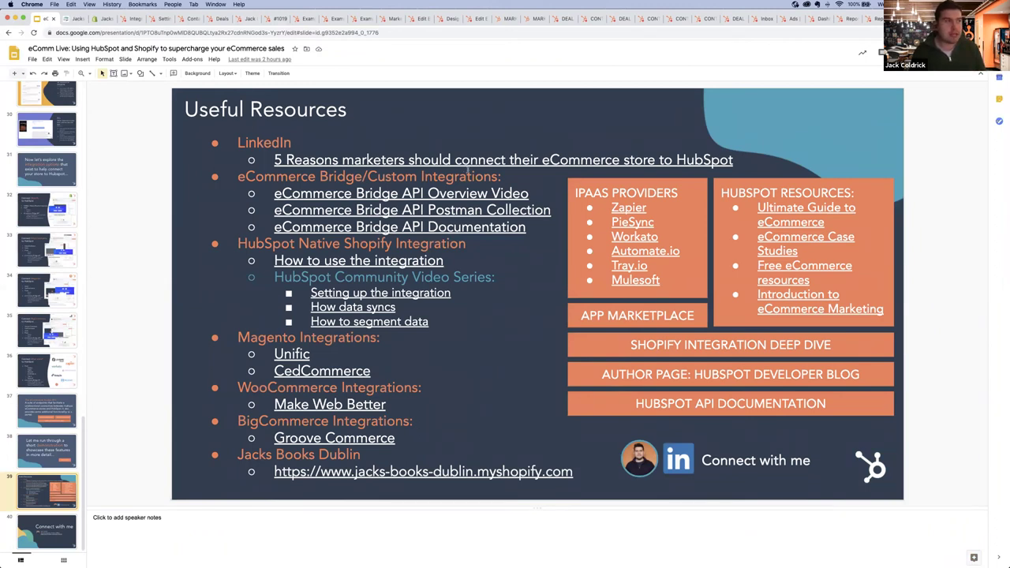
{"action": "left_click", "coordinate": [46, 523]}
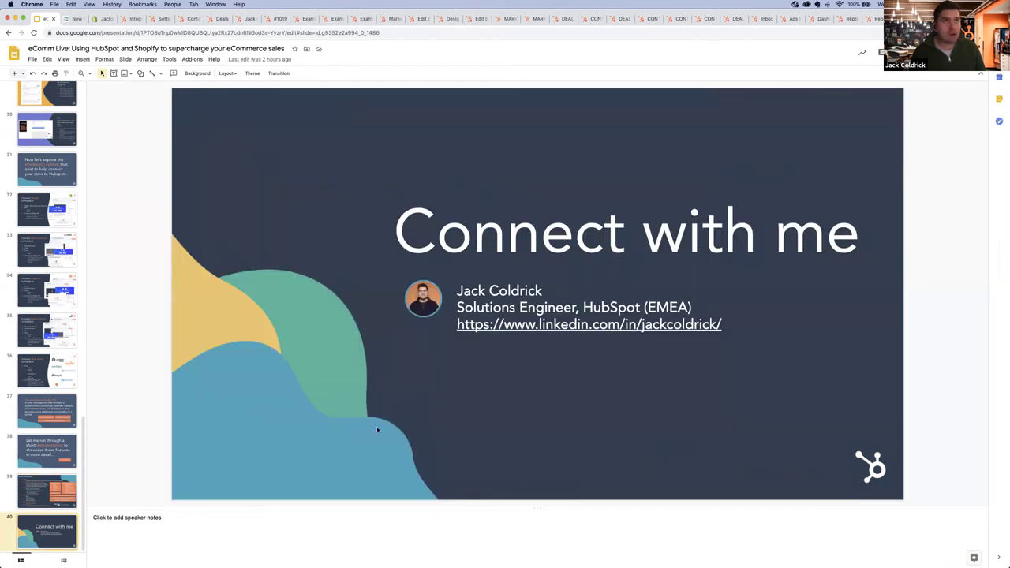